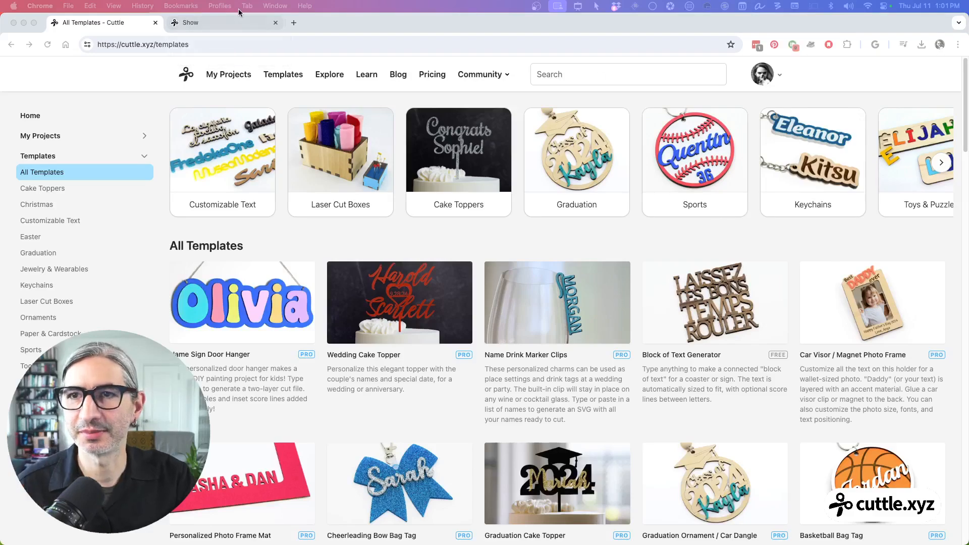
Step: Open the Show project and examine both wood glue holder photos, including the mounting hole in the holder's raised back
click(241, 23)
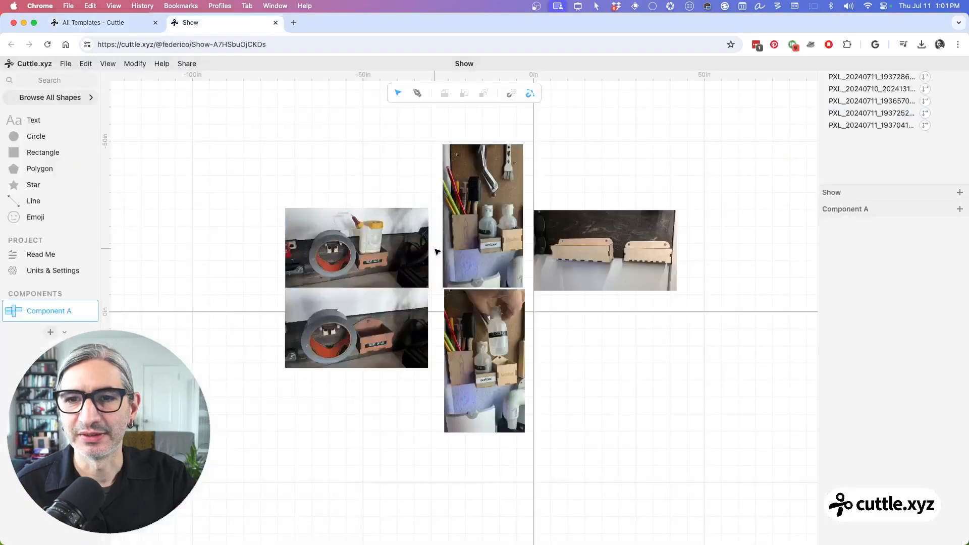
click(334, 256)
scroll(333, 256, up, 5)
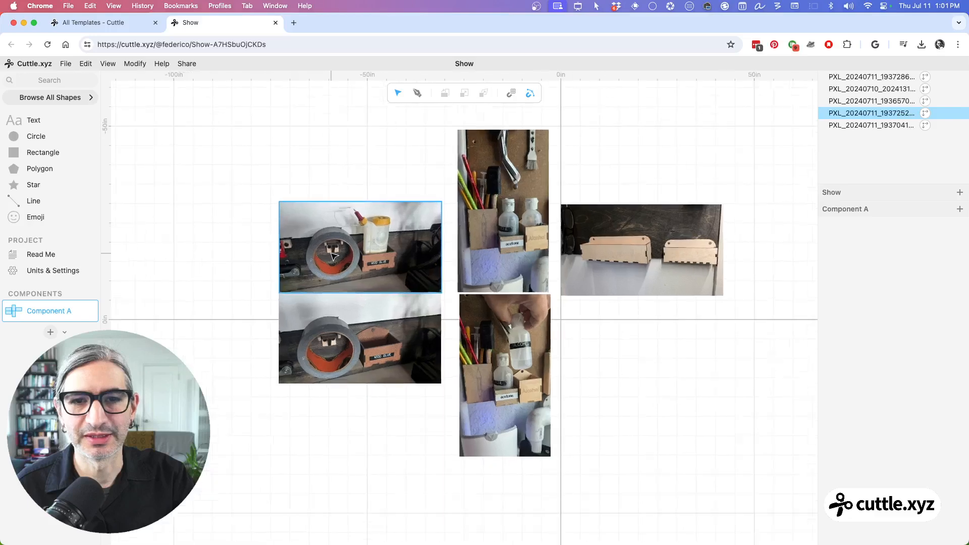
scroll(333, 256, up, 5)
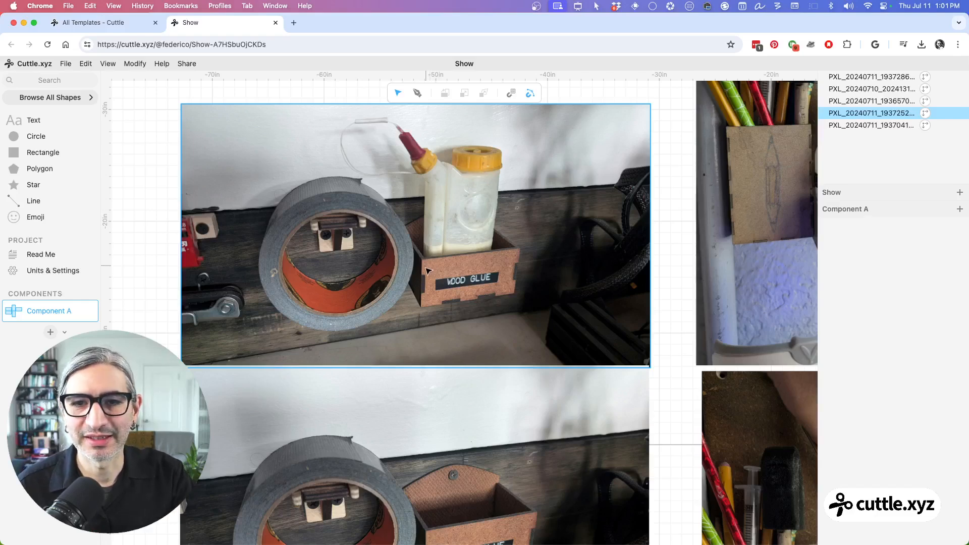
click(520, 385)
scroll(521, 389, down, 2)
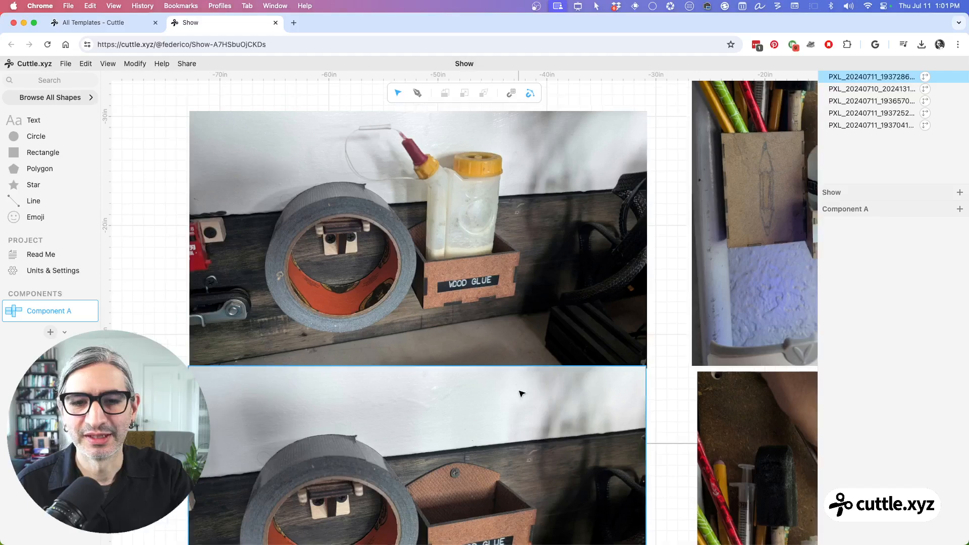
scroll(517, 373, down, 5)
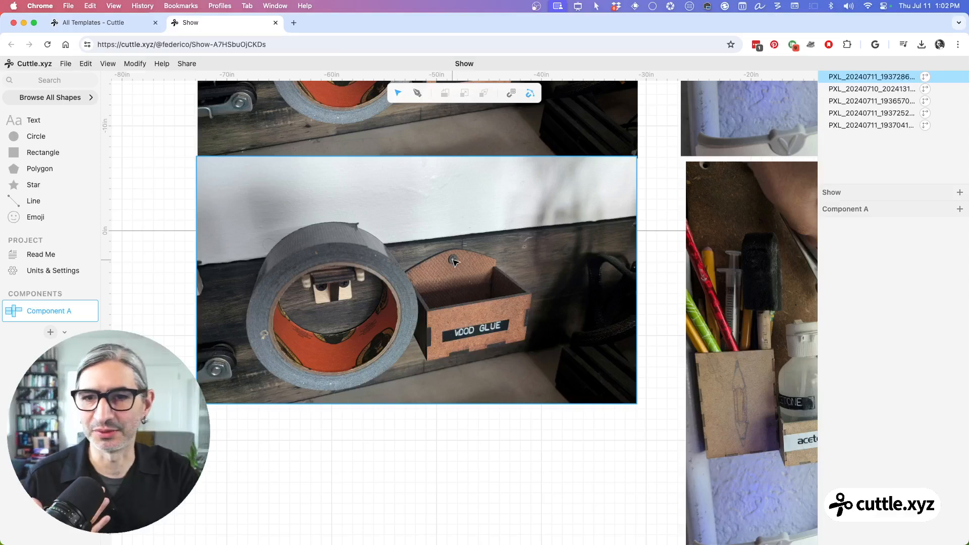
scroll(453, 261, up, 3)
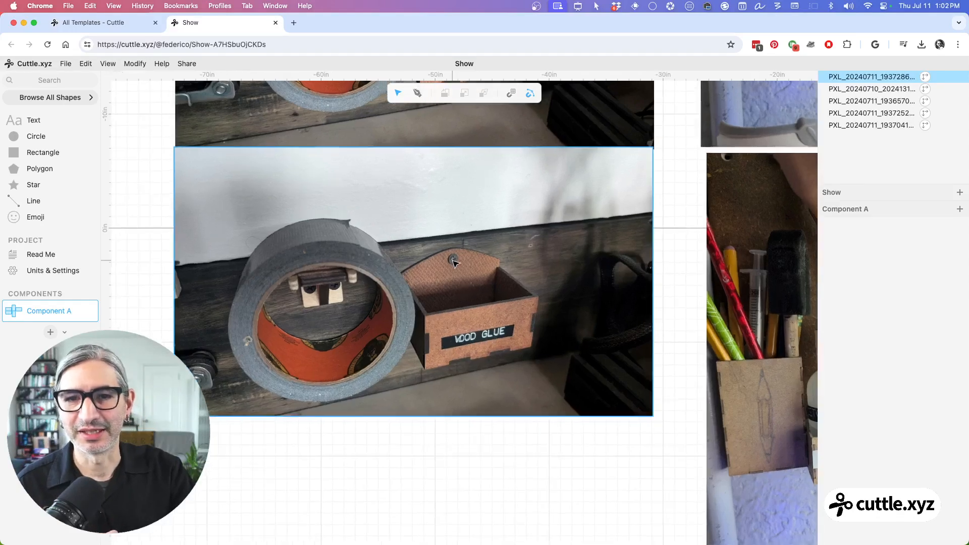
drag(453, 261, 448, 450)
click(454, 260)
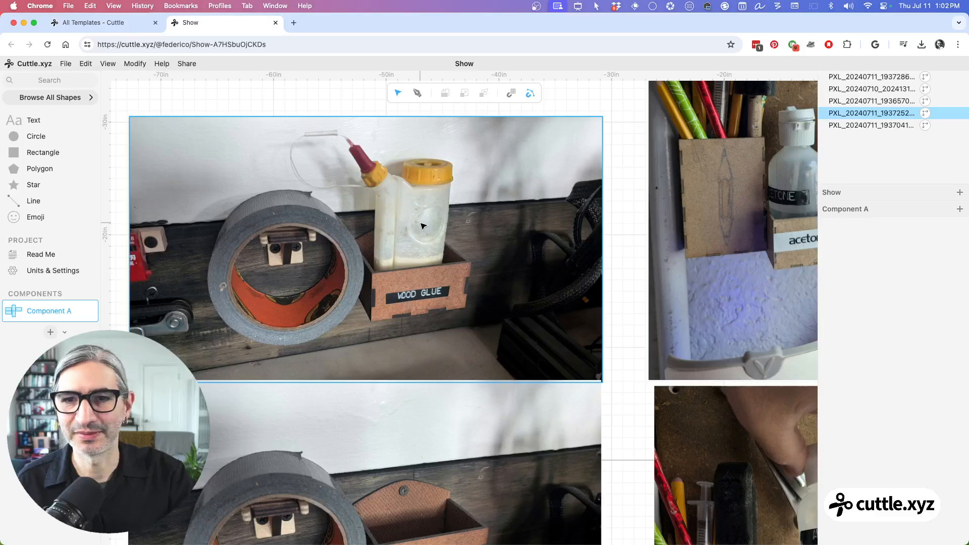
Step: Examine the two photos of the wall-mounted boxes holding the acetone and alcohol bottles
scroll(422, 223, down, 3)
click(669, 232)
drag(671, 232, 518, 258)
scroll(516, 256, up, 1)
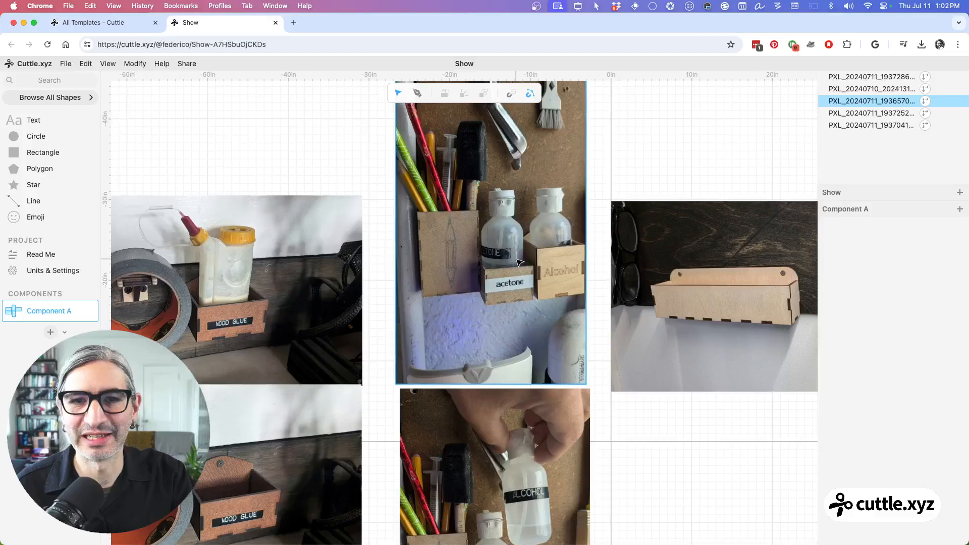
drag(526, 395, 541, 163)
click(539, 318)
scroll(550, 308, up, 3)
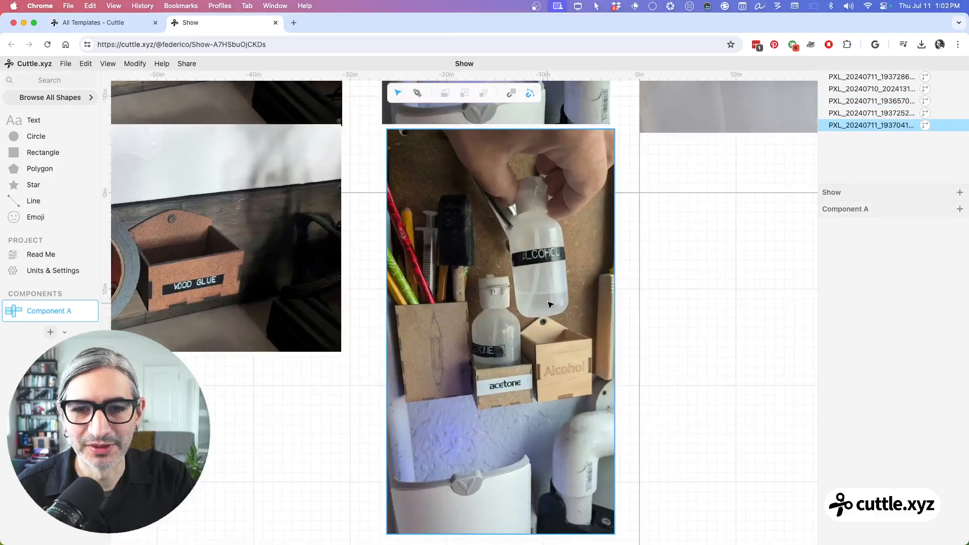
scroll(551, 304, up, 2)
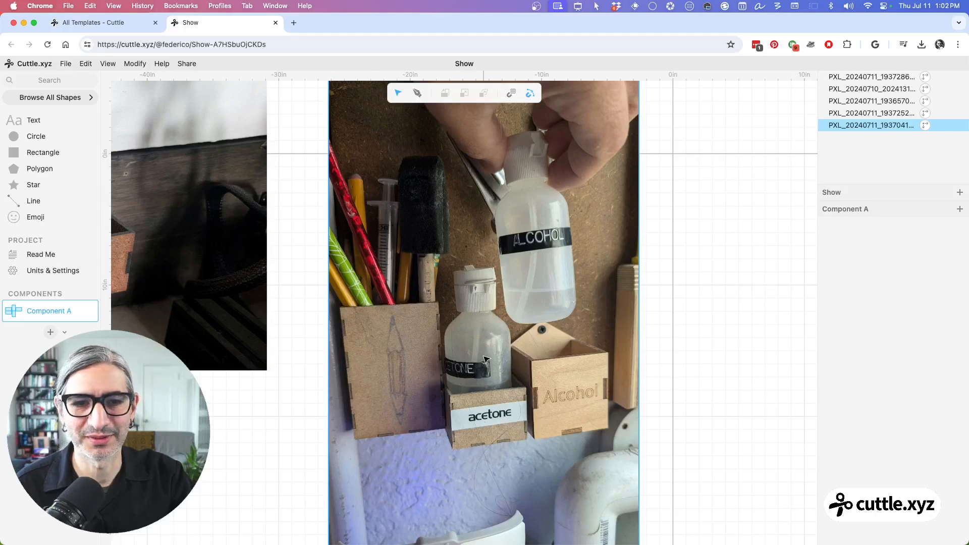
Step: Examine the photo of the two long wall-mounted boxes with rounded backs and screw holes
scroll(483, 360, down, 5)
drag(663, 329, 491, 478)
scroll(635, 327, up, 2)
scroll(634, 327, up, 3)
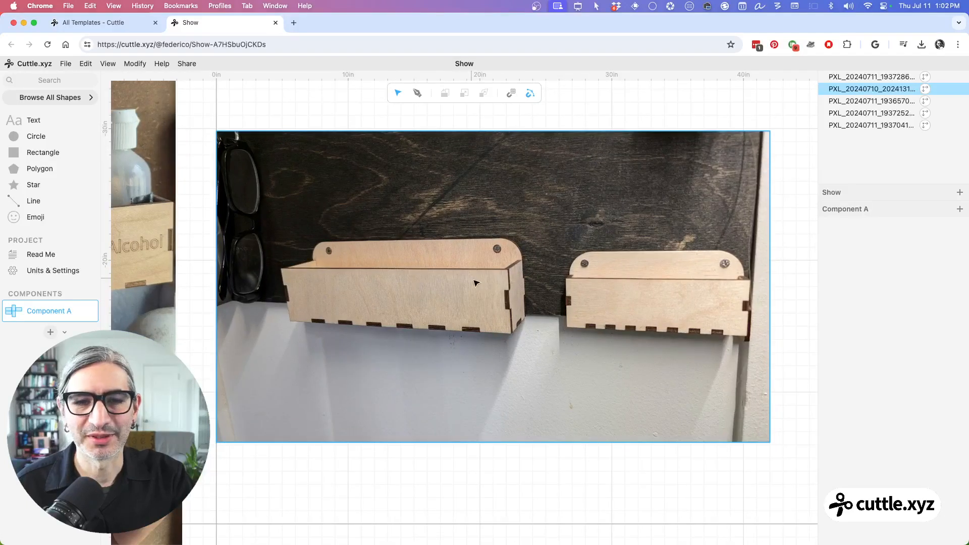
scroll(476, 283, up, 1)
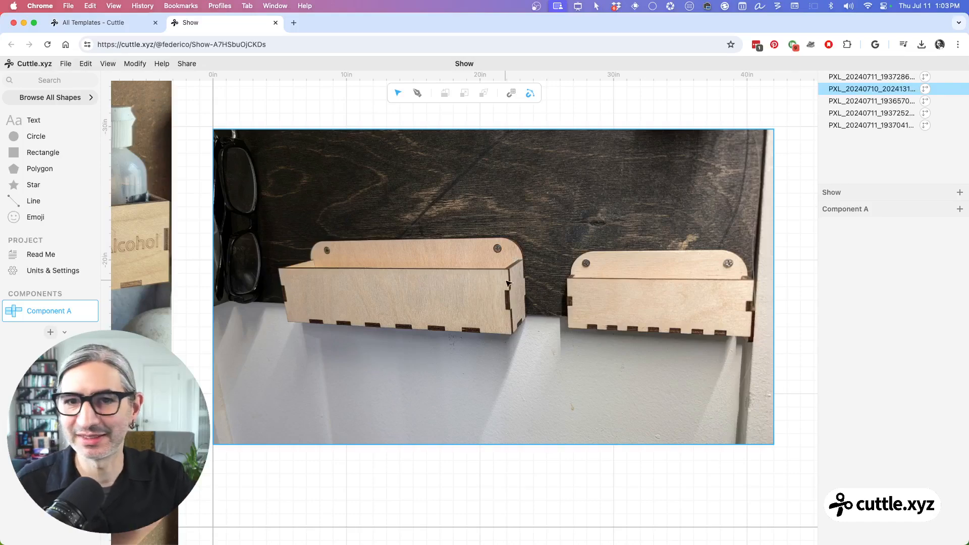
scroll(513, 260, down, 3)
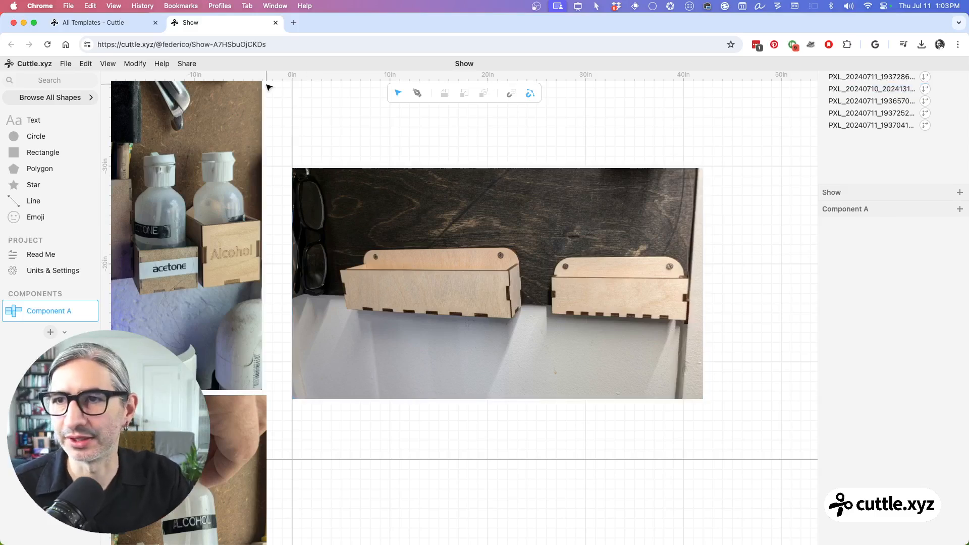
Step: Return to the templates page and open the Open Box with Finger Joints template from the Laser Cut Boxes category
click(116, 23)
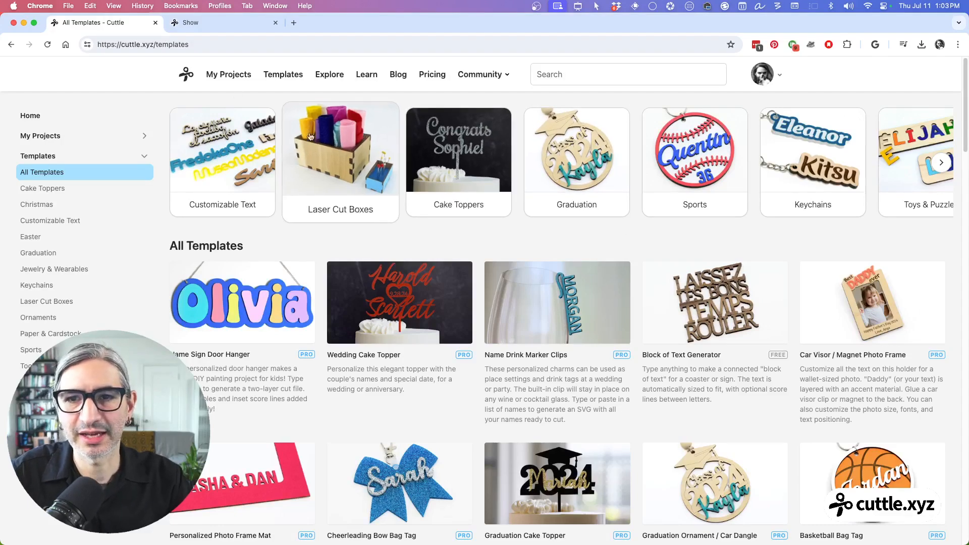
click(345, 142)
scroll(495, 216, down, 3)
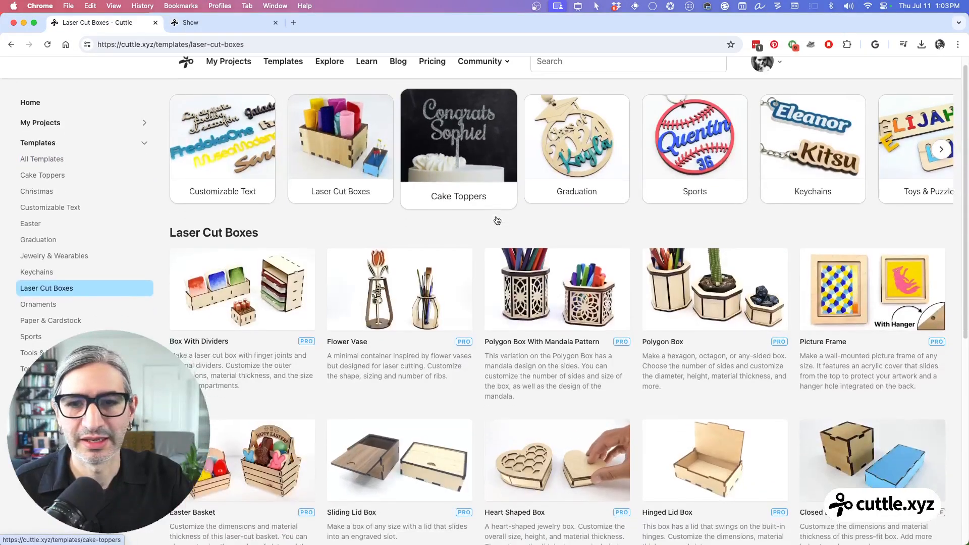
scroll(495, 216, down, 3)
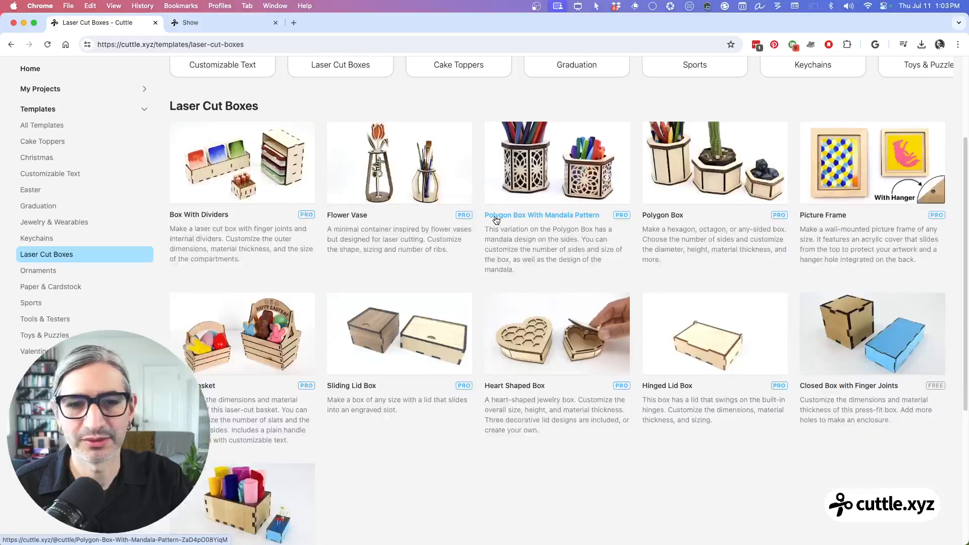
scroll(495, 220, down, 5)
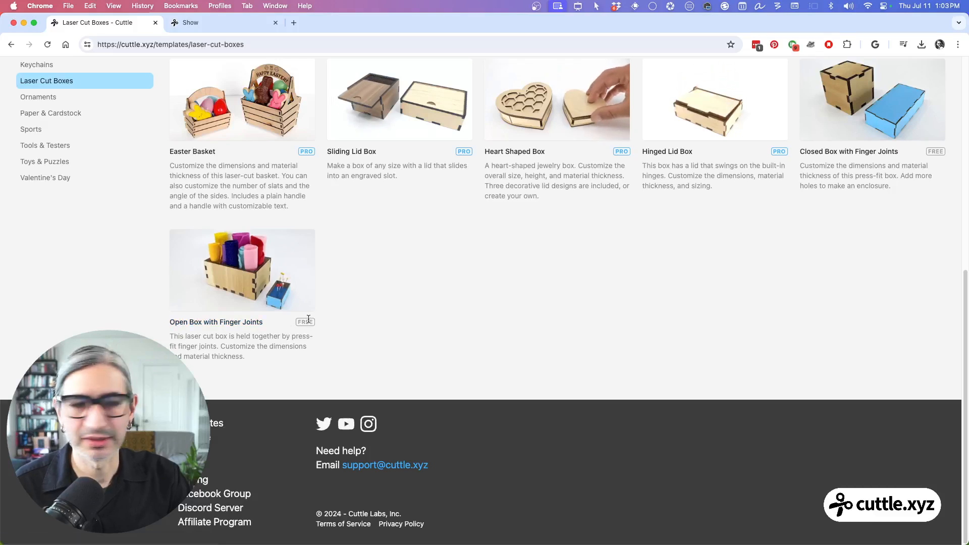
click(258, 261)
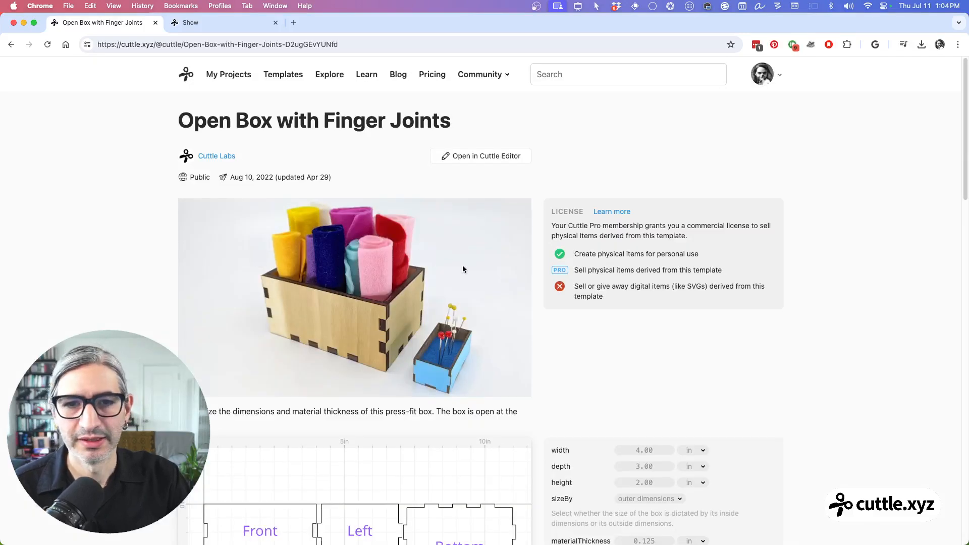
Step: Review the template page's product photo, flat panel layout, size parameters and video tutorial
scroll(479, 263, down, 3)
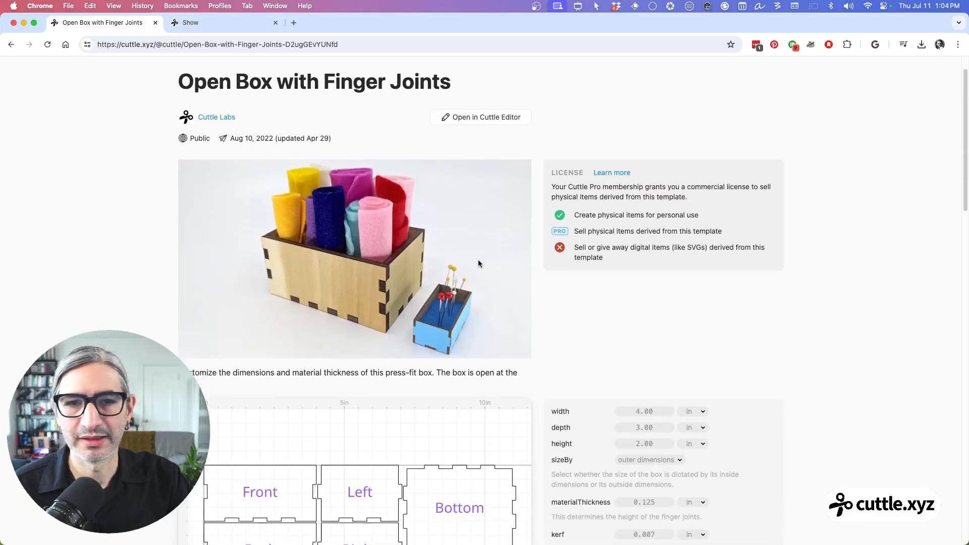
scroll(479, 264, down, 10)
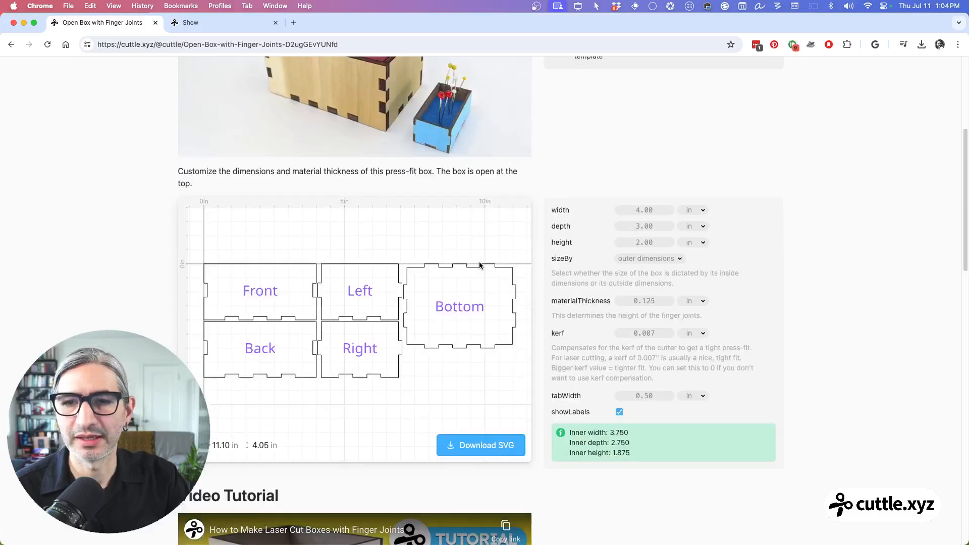
scroll(479, 265, up, 3)
scroll(480, 265, down, 1)
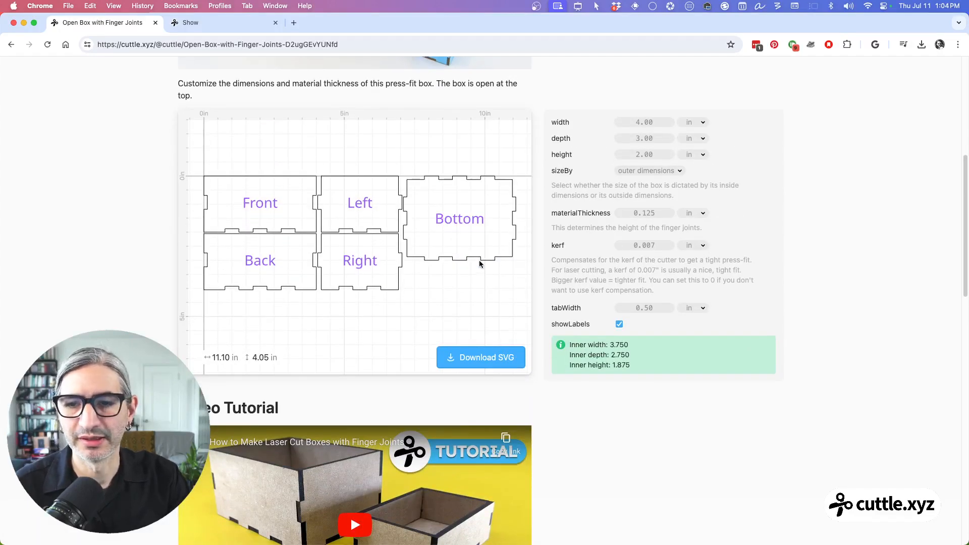
scroll(480, 262, down, 5)
scroll(384, 351, down, 1)
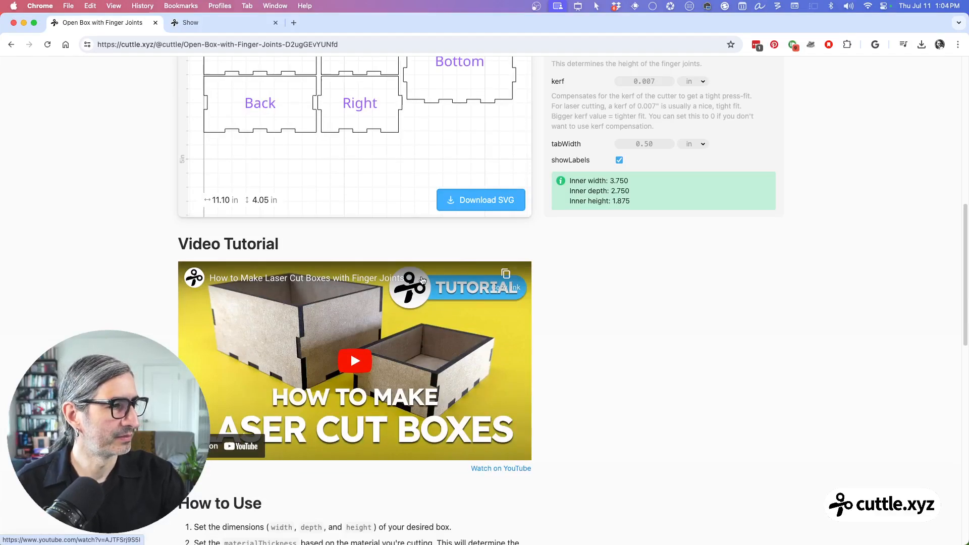
scroll(422, 279, up, 5)
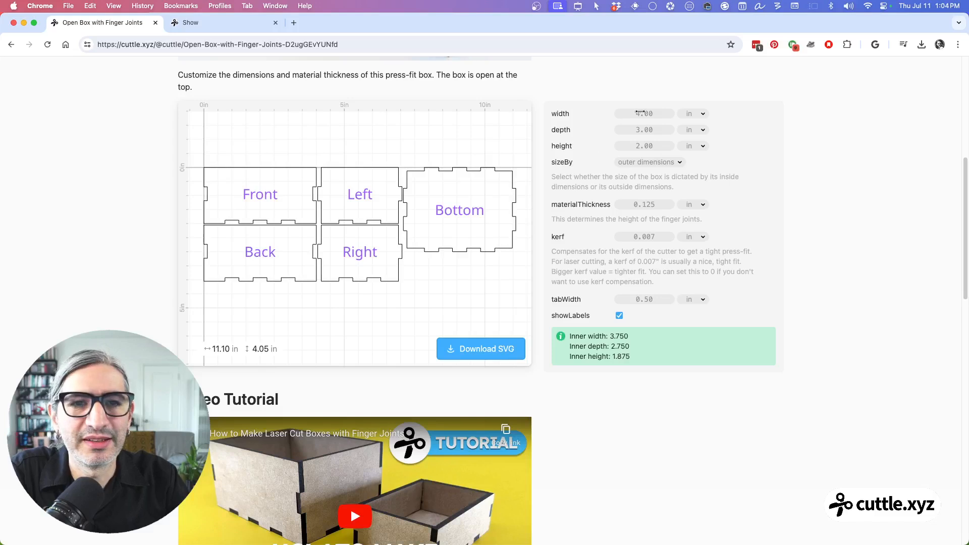
Step: Set the box's width to 4.37 in, depth to 3.47 in, height to 2.43 in and material thickness to 0.202 in
drag(643, 115, 704, 119)
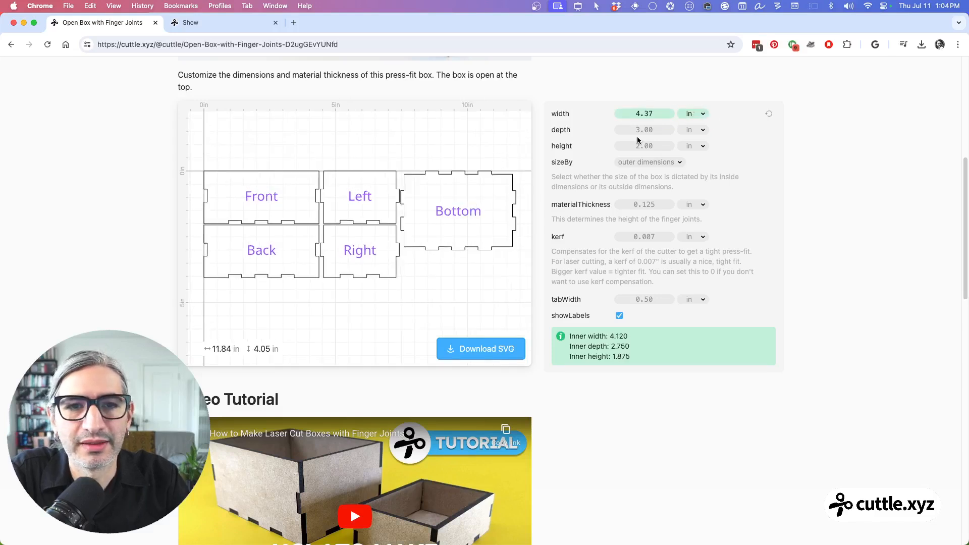
drag(644, 131, 703, 147)
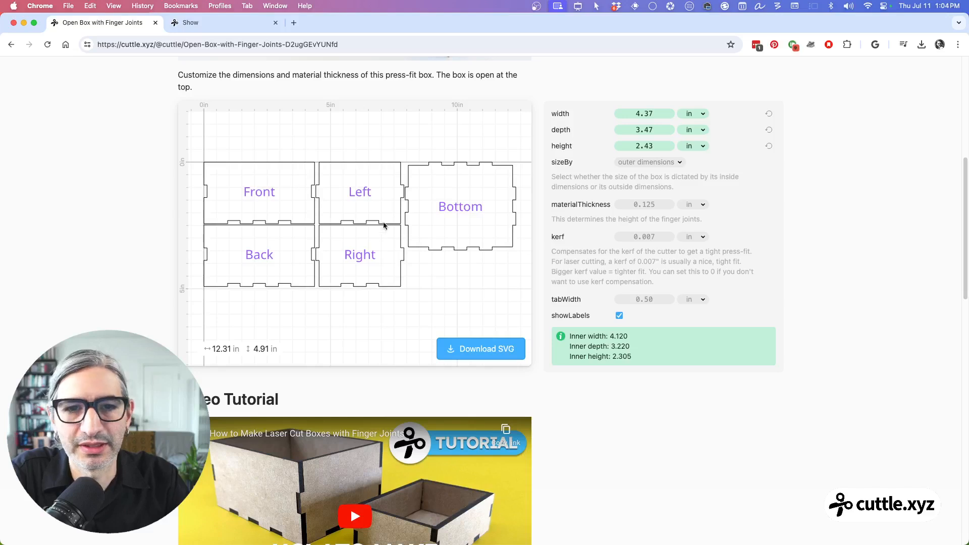
click(645, 204)
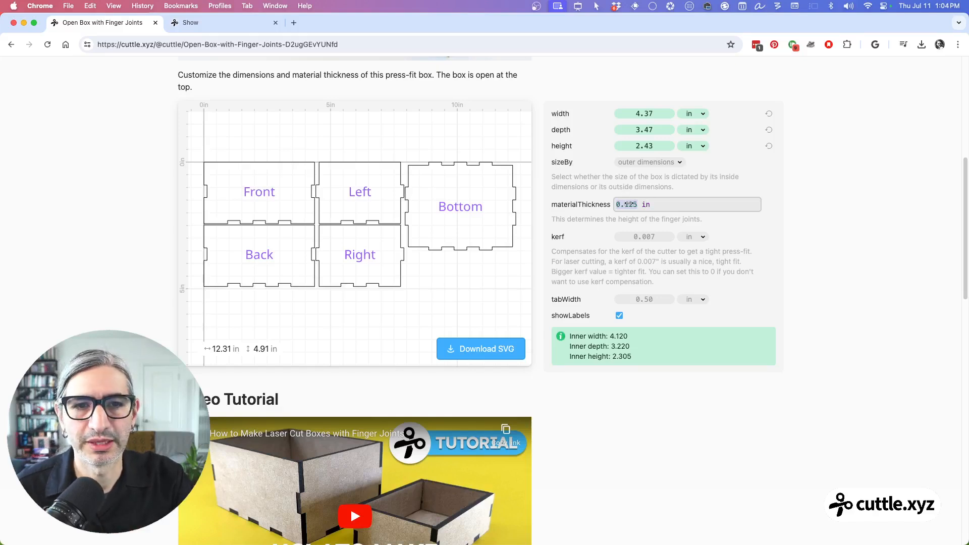
drag(628, 205, 750, 202)
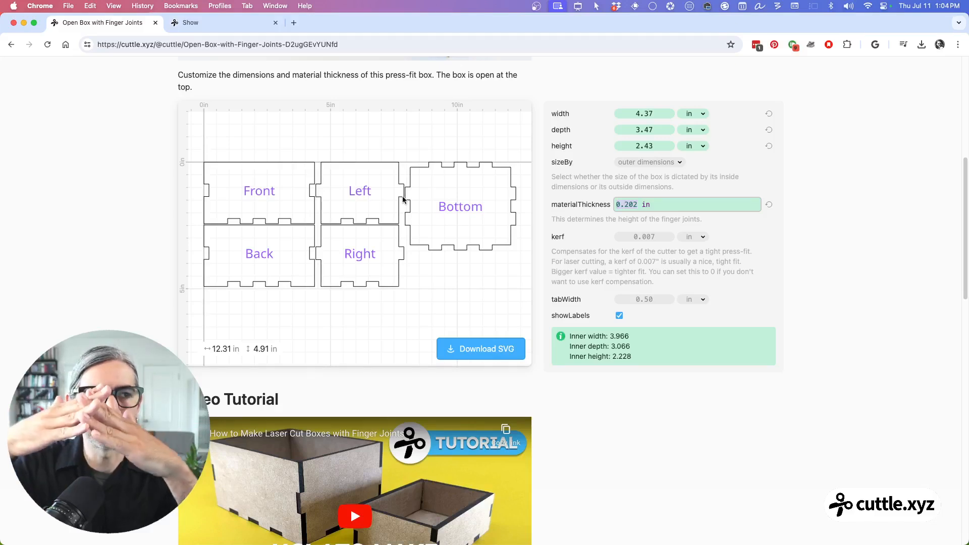
Step: Try a kerf of 0.011 in and a lower one, resetting the kerf to its default after each
click(646, 237)
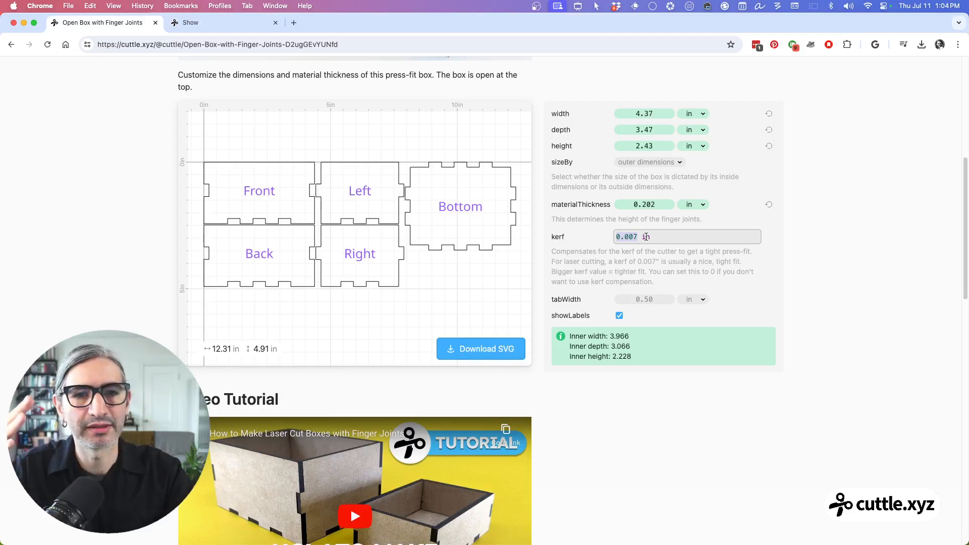
text(0.011)
key(Return)
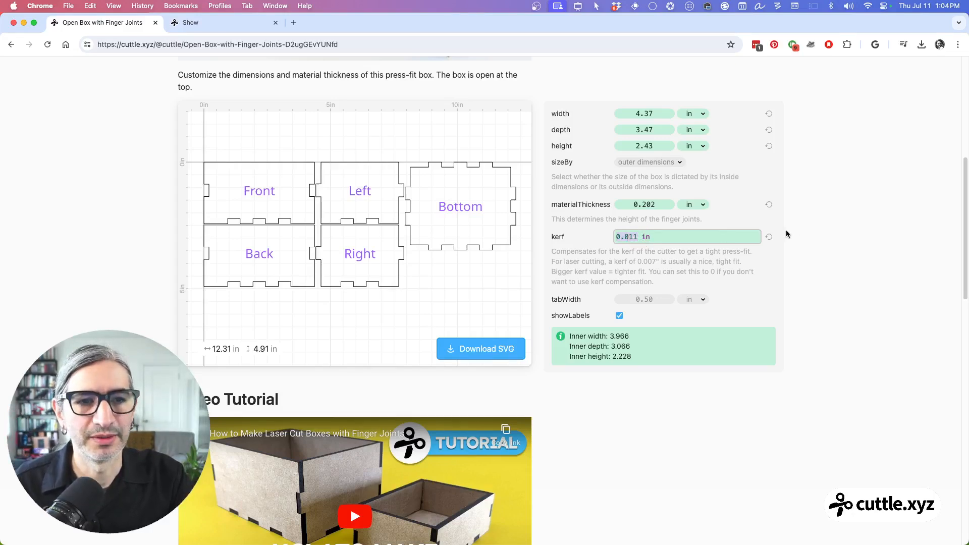
click(768, 237)
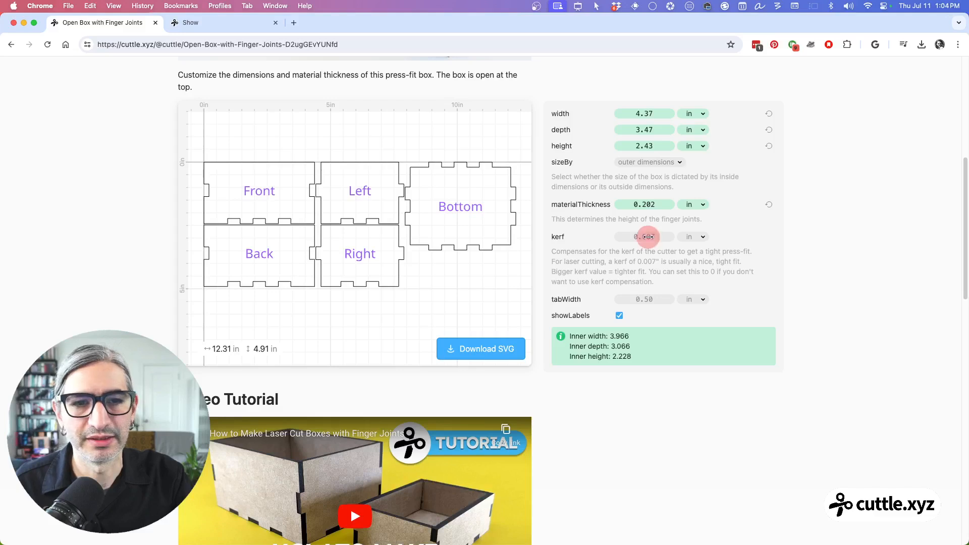
drag(649, 237, 631, 236)
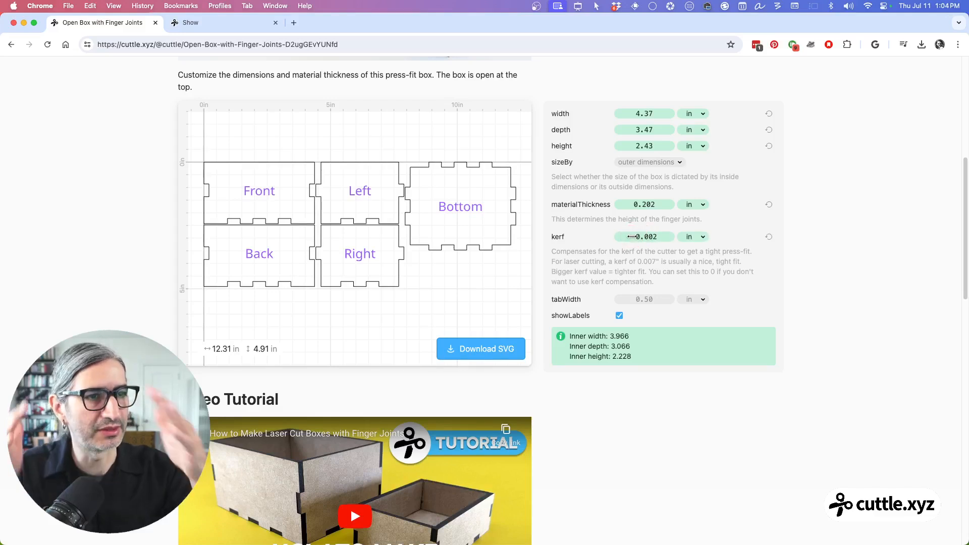
click(769, 237)
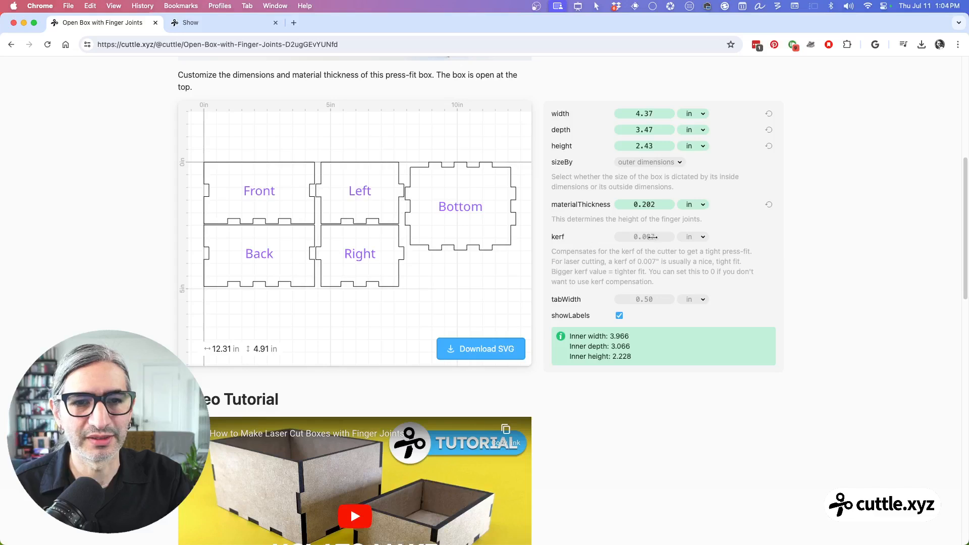
Step: Set the box's kerf to 0.008 in
click(642, 236)
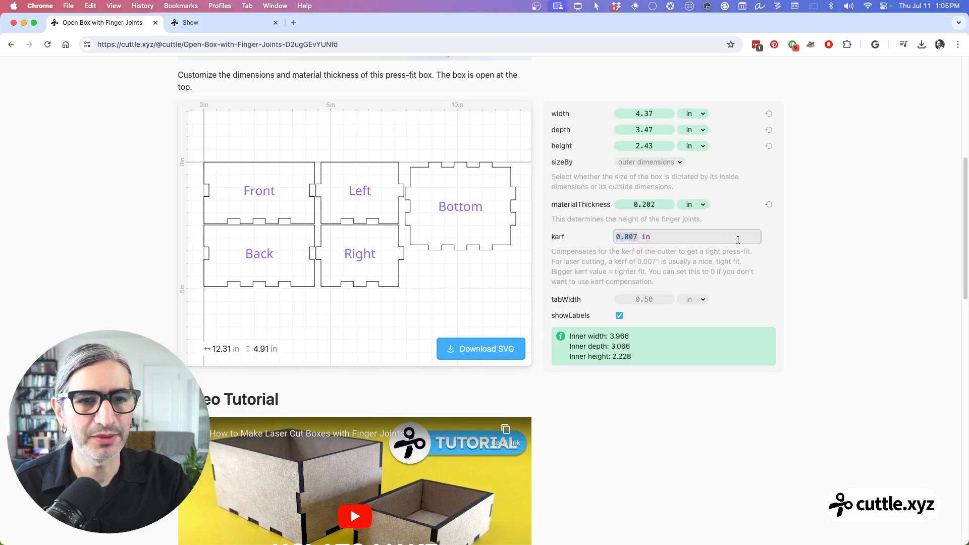
click(779, 239)
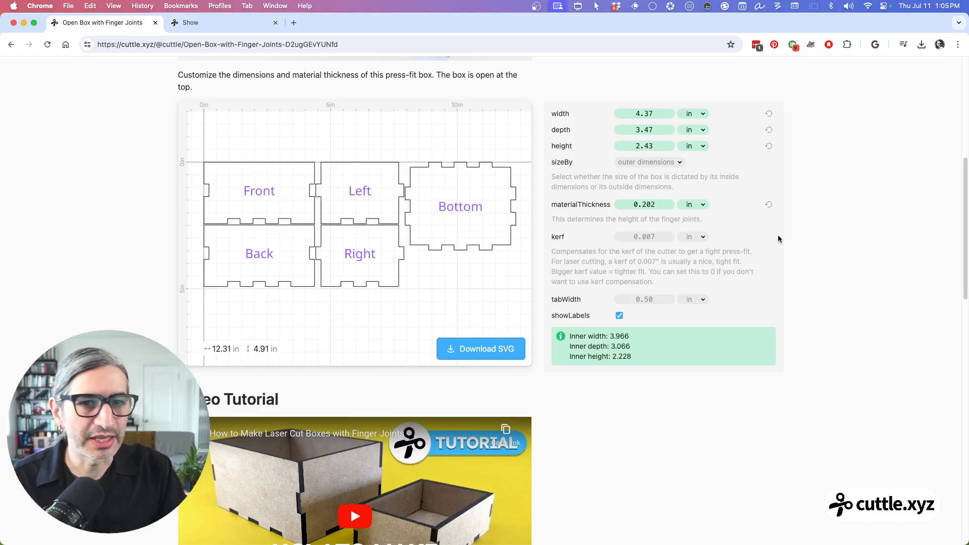
click(648, 236)
drag(648, 237, 652, 237)
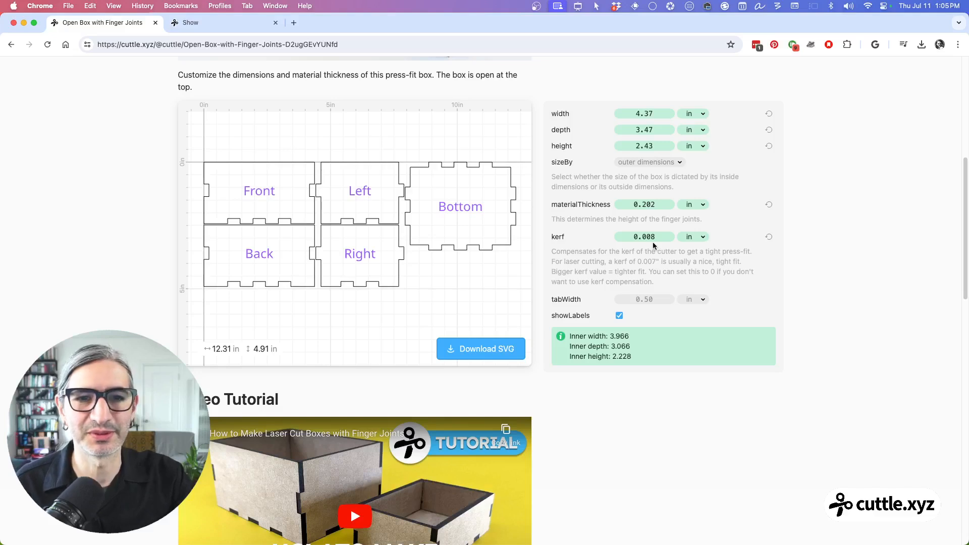
Step: Try a tab width of 0.41 in, and reset the kerf and all other box parameters to their defaults
click(769, 237)
drag(648, 298, 642, 296)
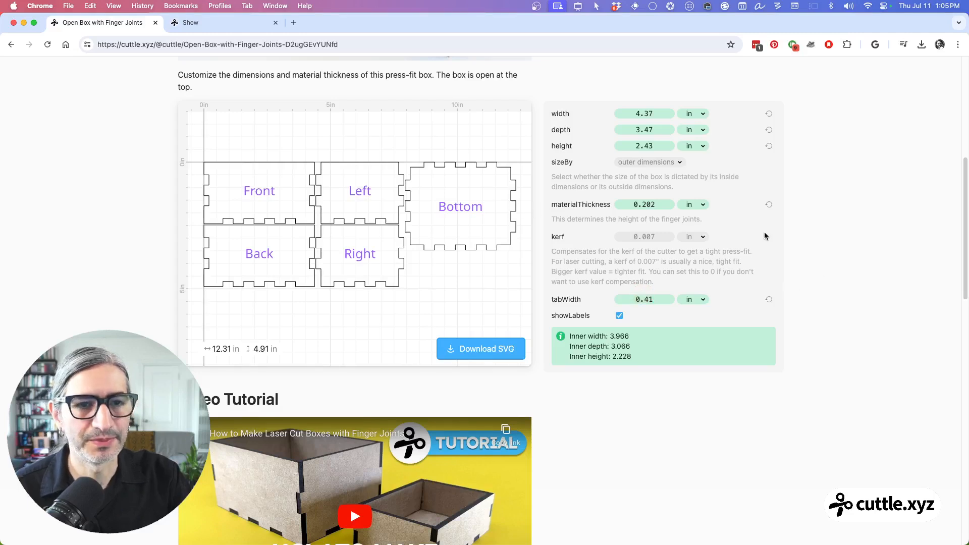
click(769, 114)
click(769, 130)
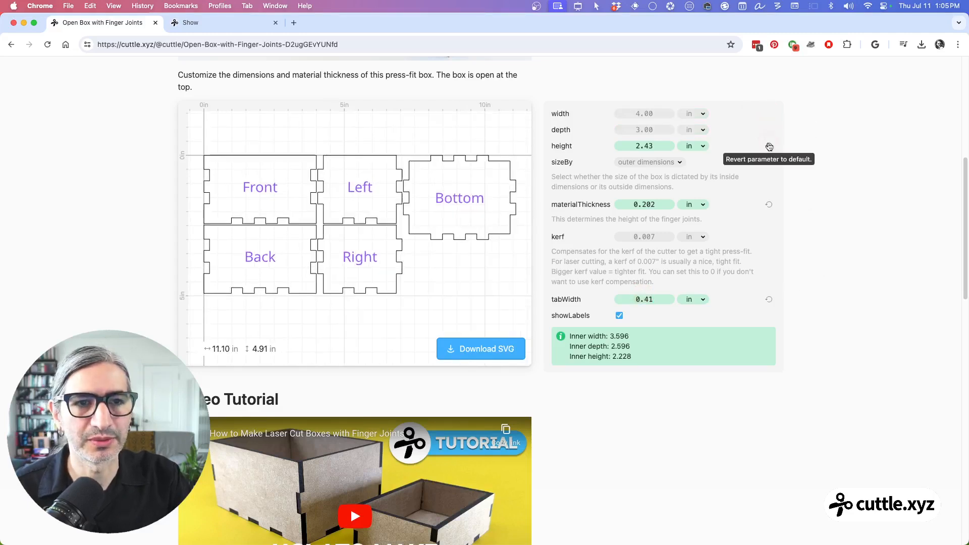
click(769, 146)
click(769, 204)
click(769, 299)
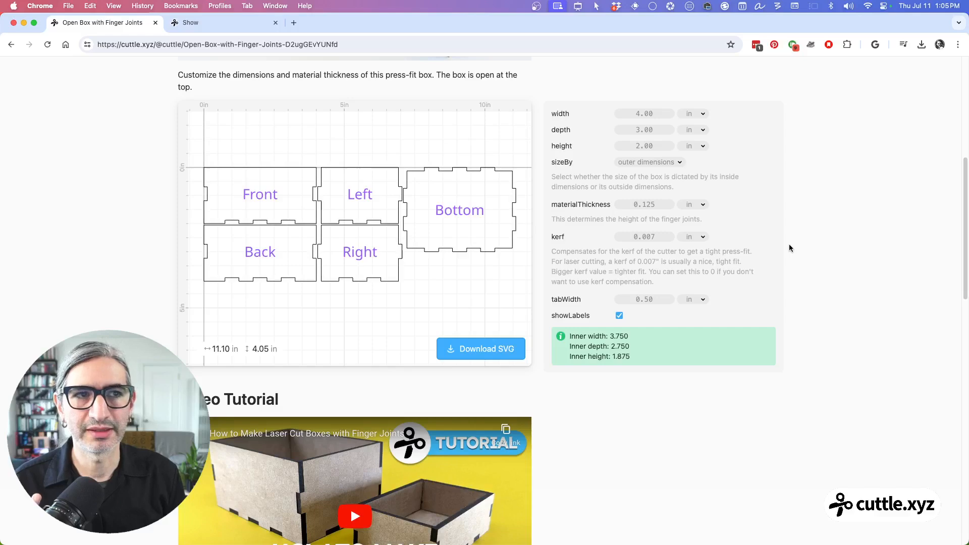
Step: Open the finger-joint box template in the Cuttle editor and make an editable copy of the project
scroll(792, 243, up, 3)
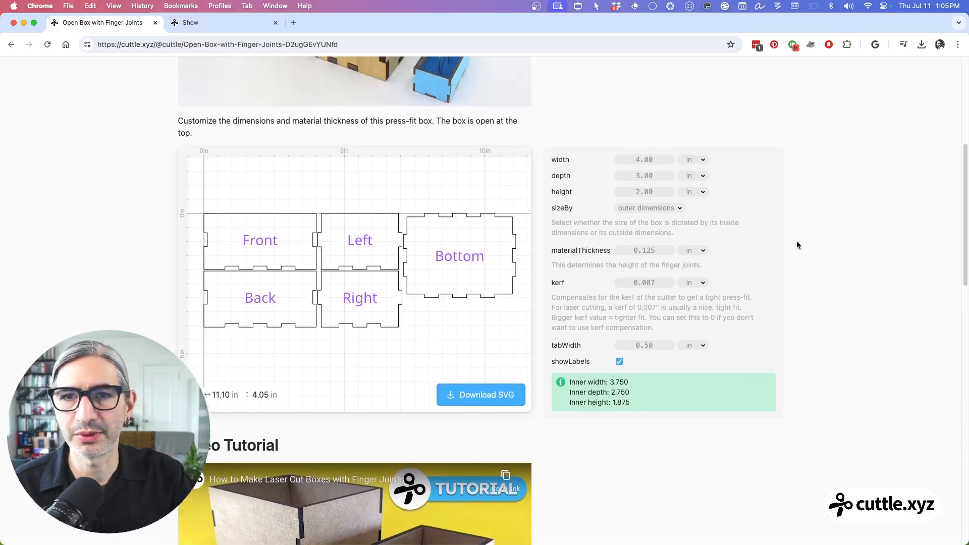
scroll(797, 245, up, 10)
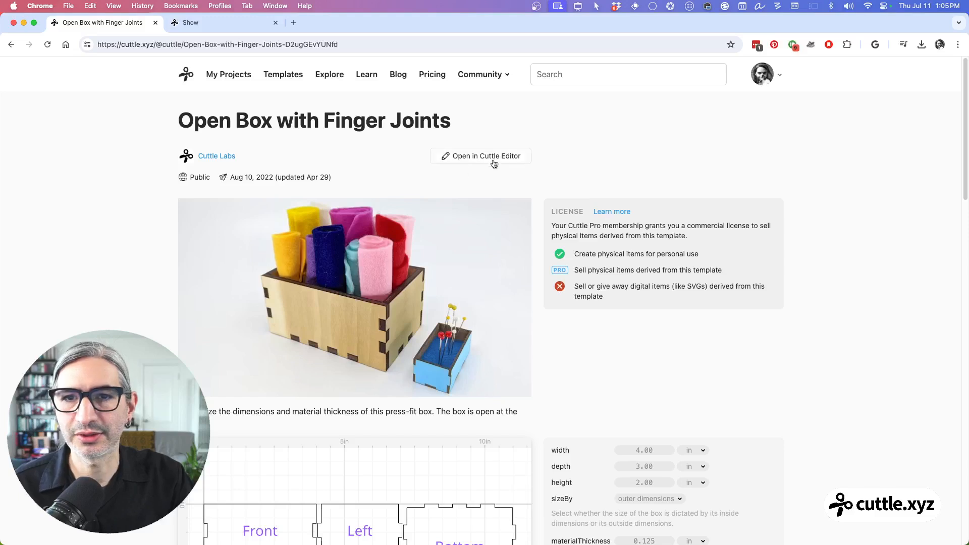
click(465, 159)
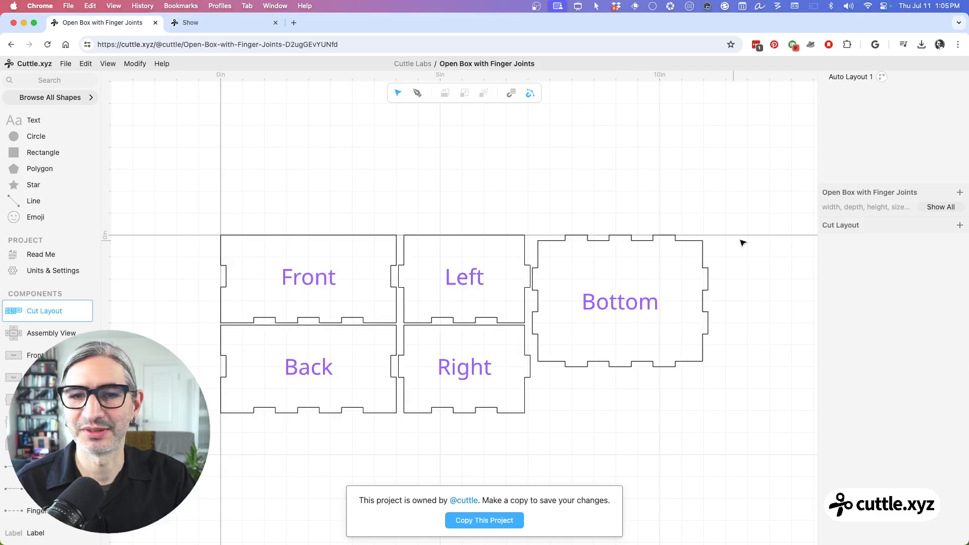
scroll(738, 243, down, 2)
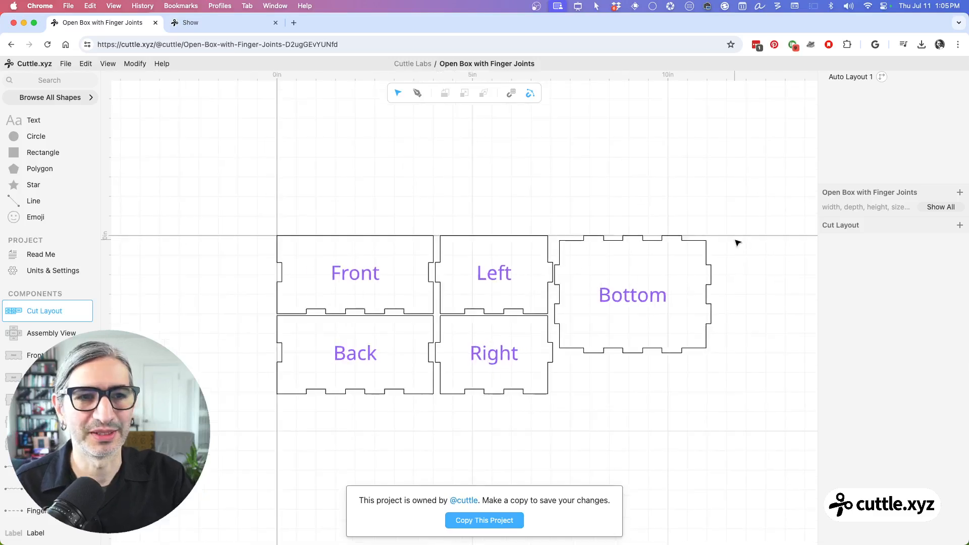
click(483, 521)
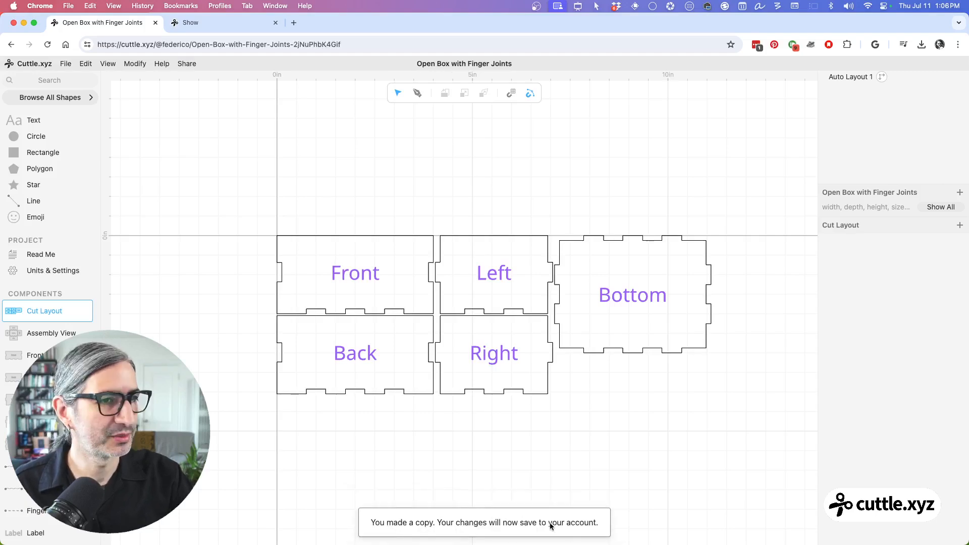
click(563, 443)
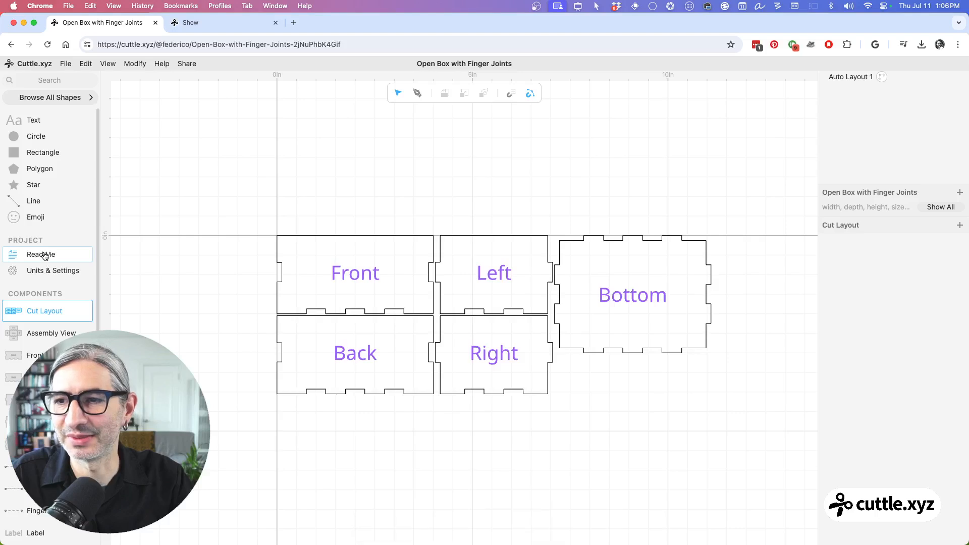
Step: Retitle the project's Read Me as "Hanging Box with Finger Joints" and insert the photo of the empty wooden box above the existing photo
click(45, 256)
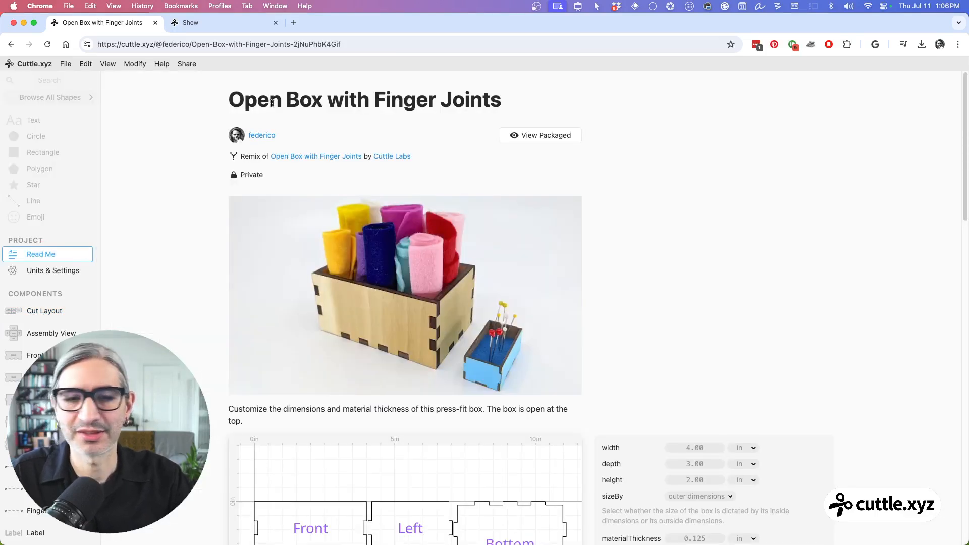
drag(281, 101, 229, 101)
text(Han)
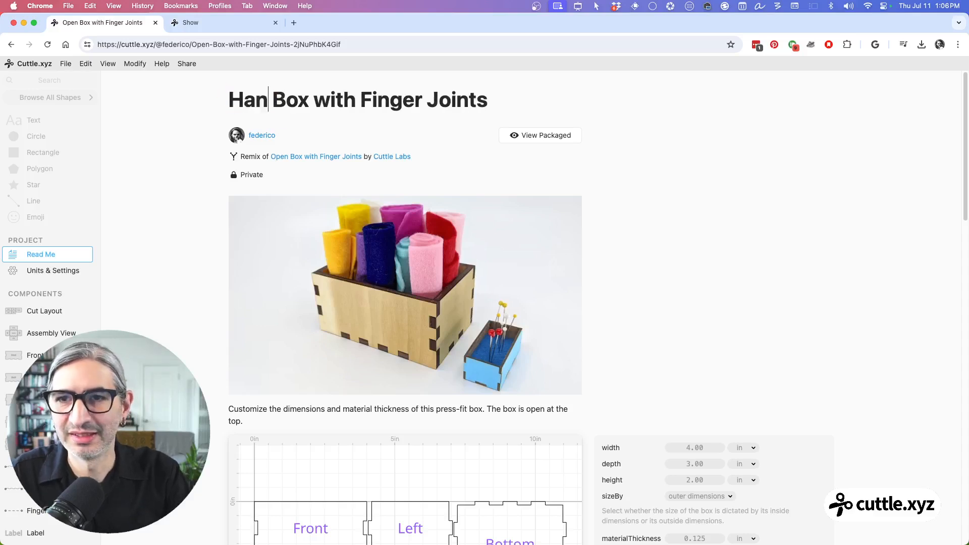
text(ging)
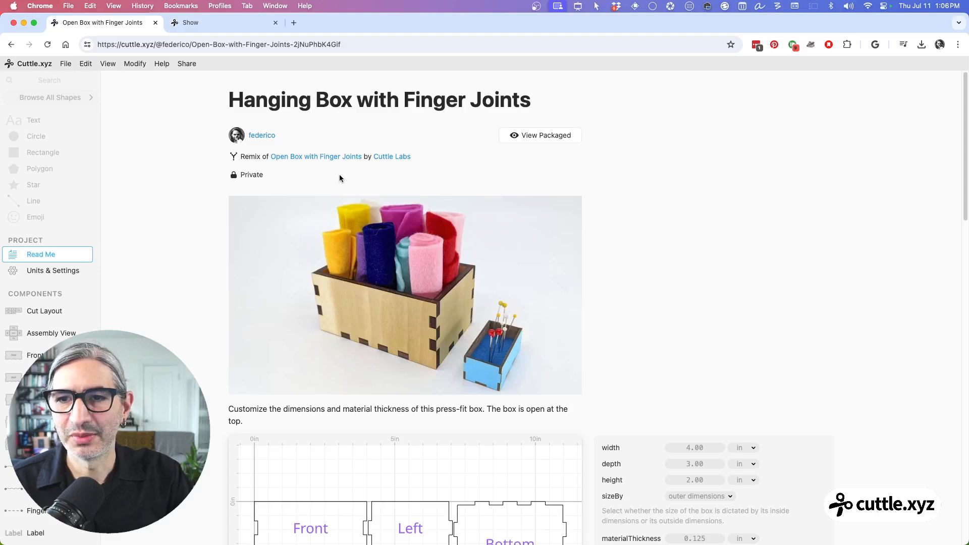
key(Return)
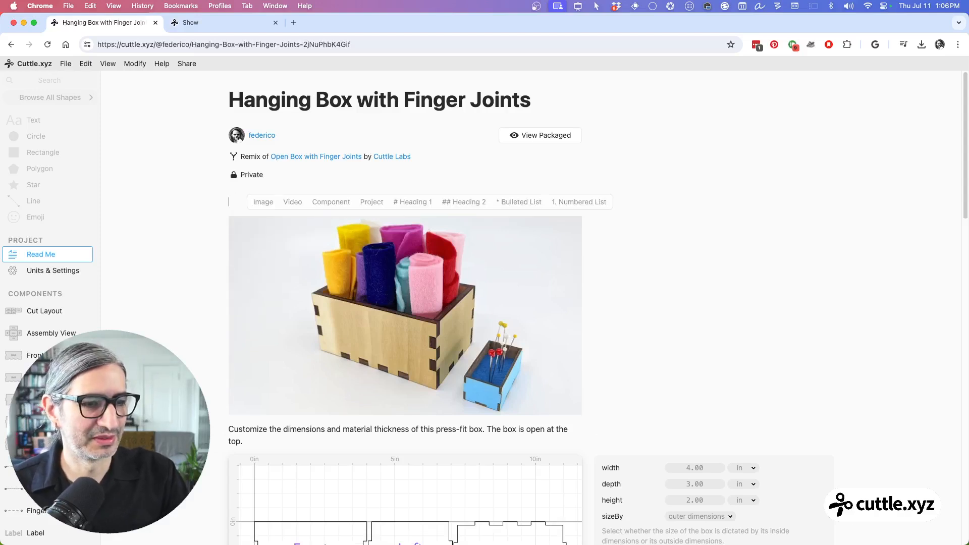
drag(968, 313, 277, 192)
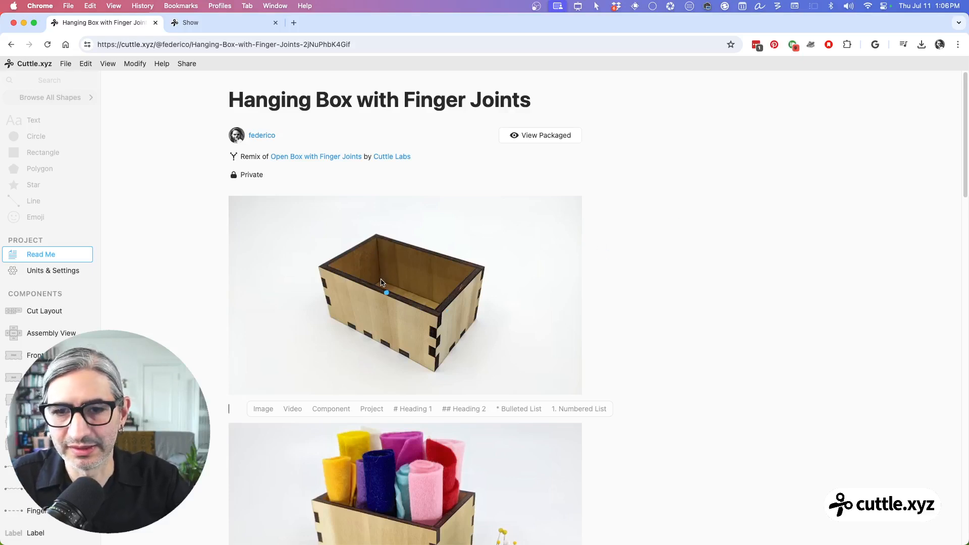
Step: Mark up the empty box photo with a taller back panel outline and a mounting hole near each upper corner
mouse_move(381, 282)
mouse_down()
mouse_move(372, 201)
mouse_move(407, 201)
mouse_move(492, 228)
mouse_move(477, 315)
mouse_up()
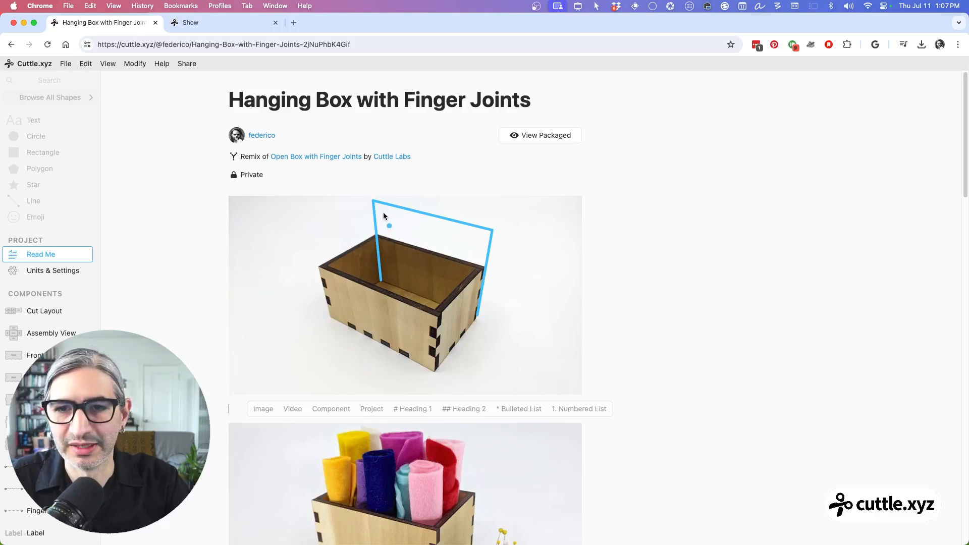
drag(383, 215, 384, 212)
drag(480, 237, 480, 236)
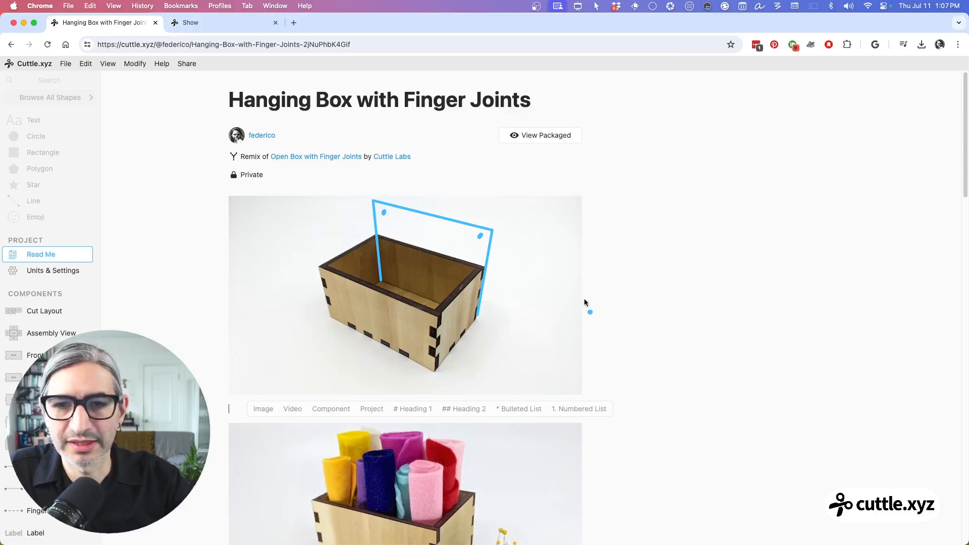
Step: Mark up the cut layout with a curved upward extension of the Back panel and two mounting hole positions
scroll(584, 299, down, 3)
scroll(584, 302, down, 6)
scroll(584, 303, down, 1)
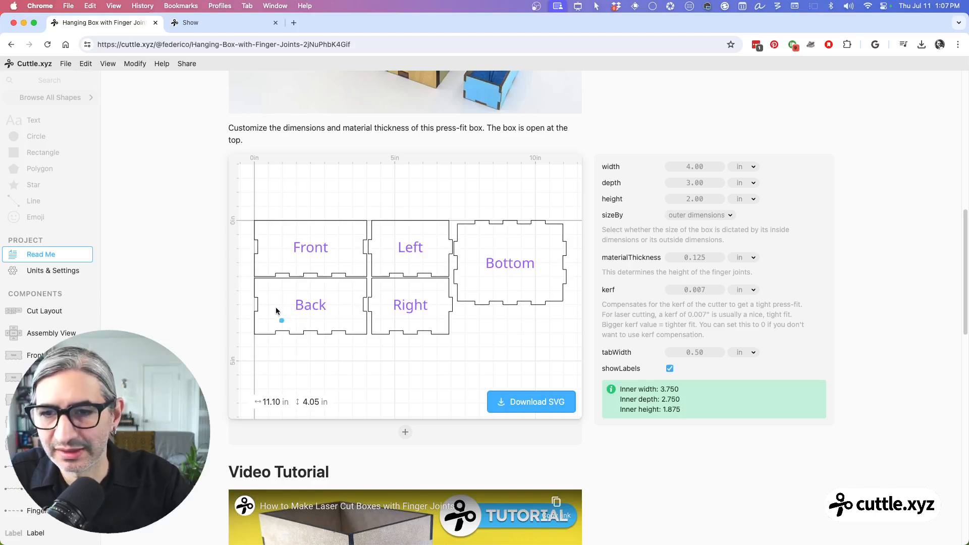
mouse_move(255, 283)
mouse_down()
mouse_move(255, 264)
mouse_move(303, 244)
mouse_move(351, 251)
mouse_move(367, 268)
mouse_move(367, 285)
mouse_up()
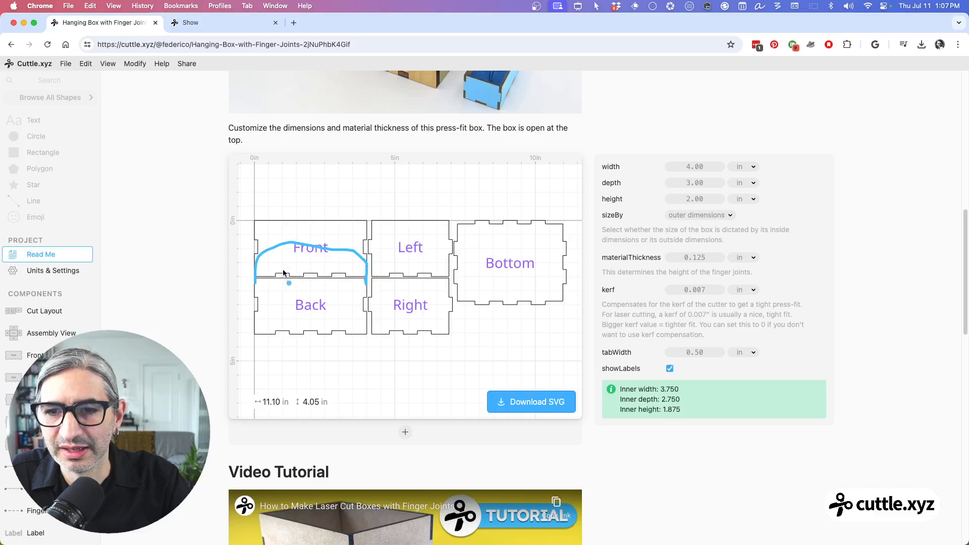
click(268, 264)
click(348, 264)
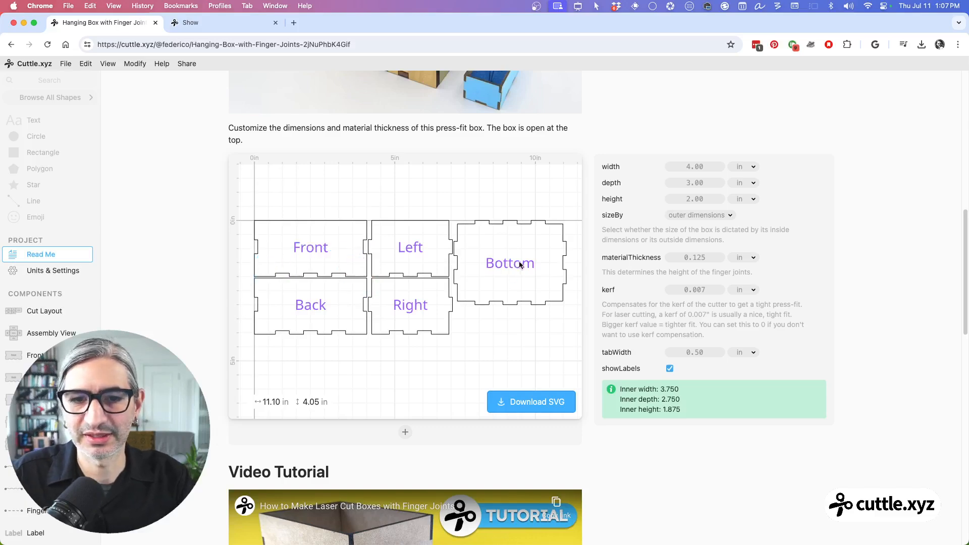
Step: Examine how the box panels are arranged in the Cut Layout, Assembly View and Front components
scroll(510, 265, up, 8)
scroll(513, 263, up, 3)
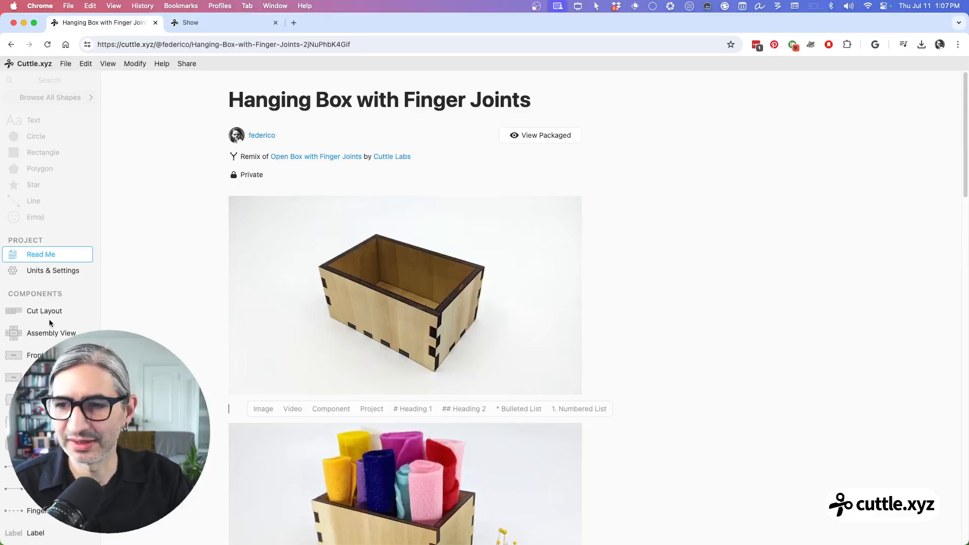
scroll(49, 318, down, 2)
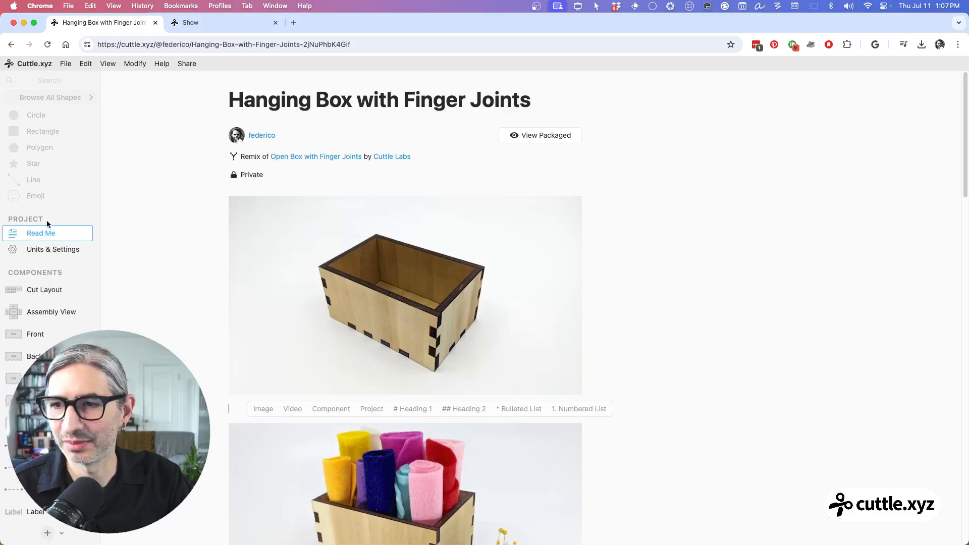
double_click(44, 289)
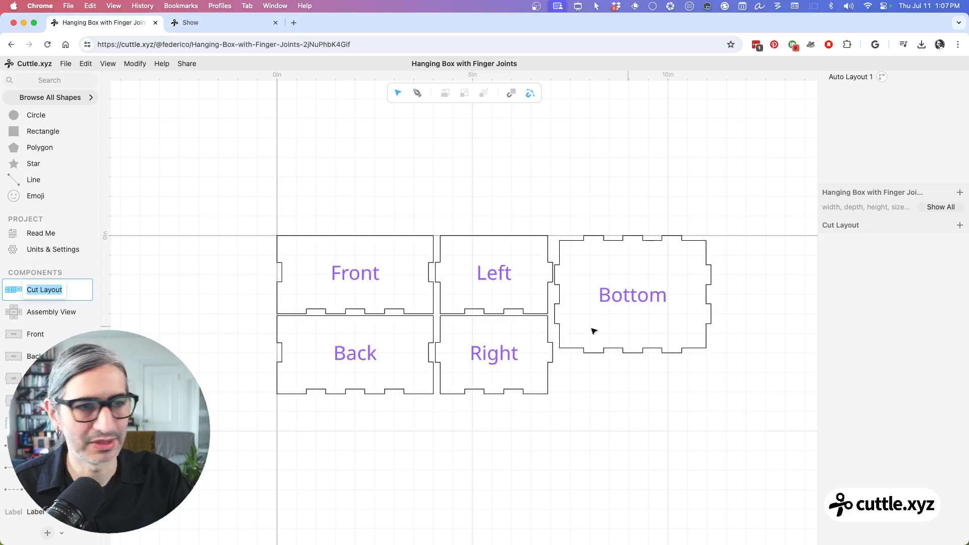
click(554, 245)
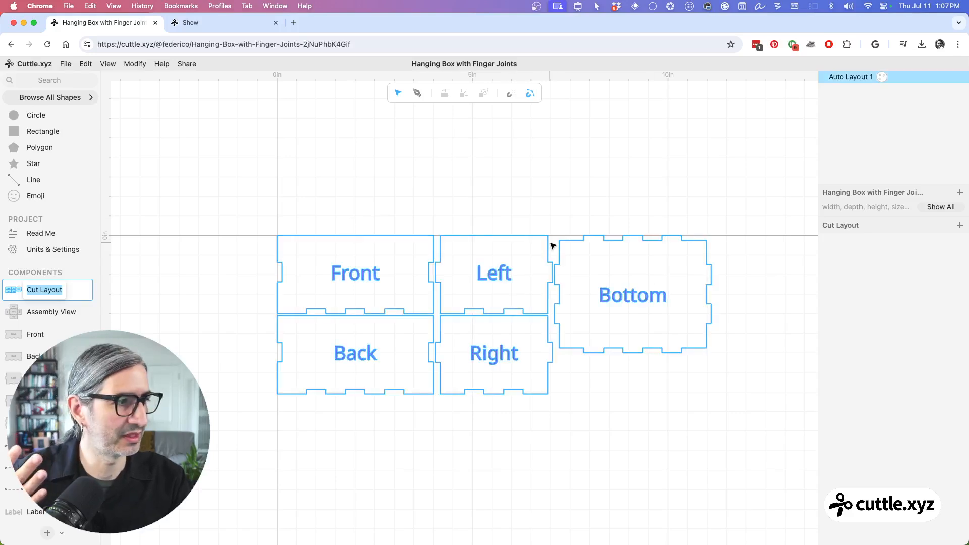
click(62, 311)
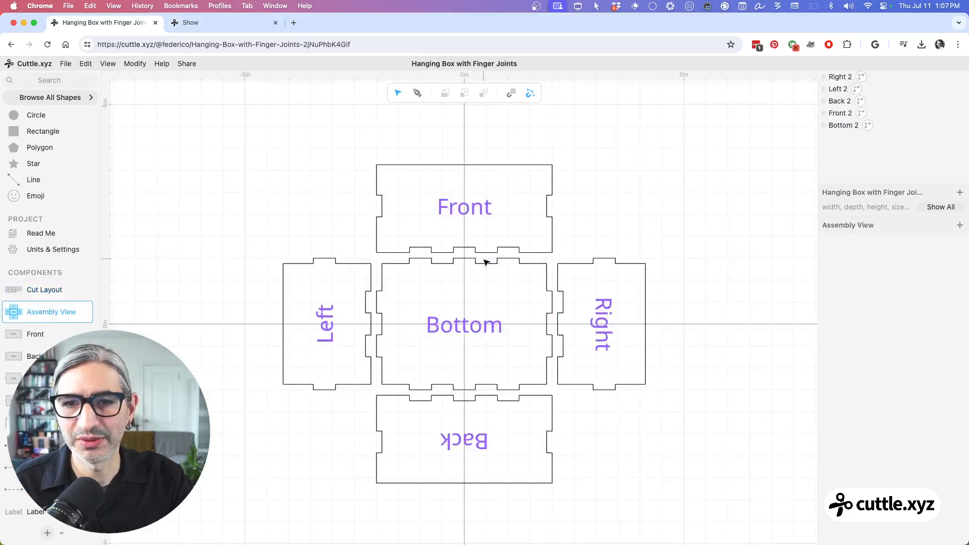
click(37, 336)
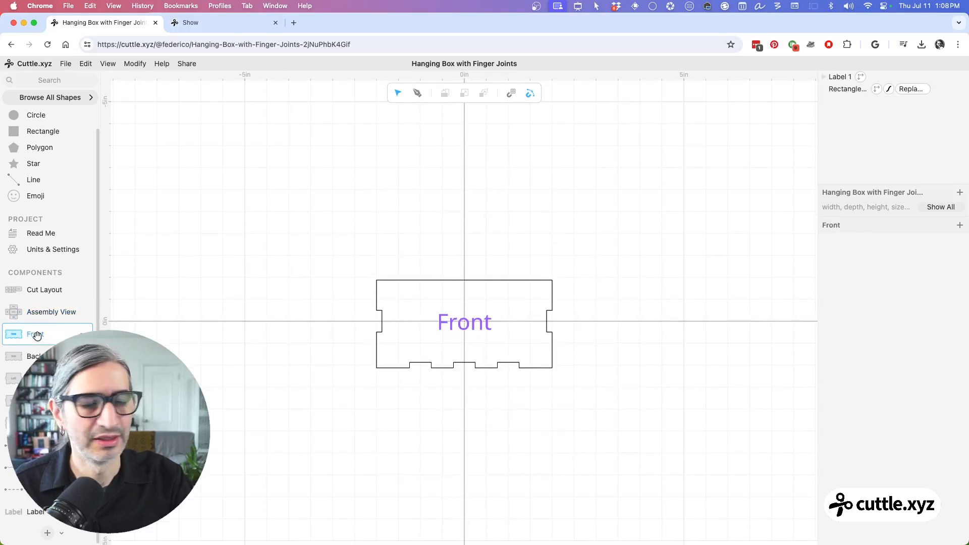
Step: Open the Back component and select its panel rectangle to inspect the expression that scales its width and height
click(32, 357)
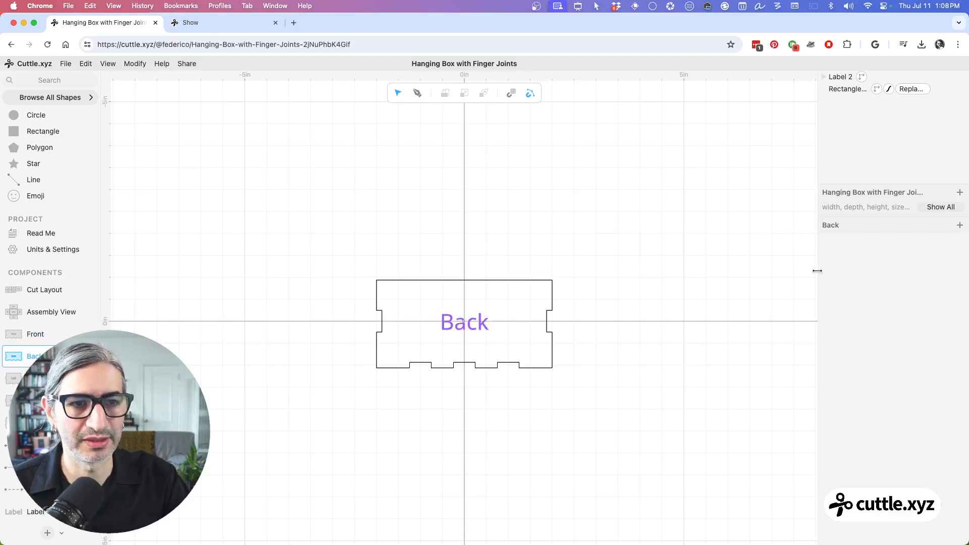
drag(818, 272, 738, 274)
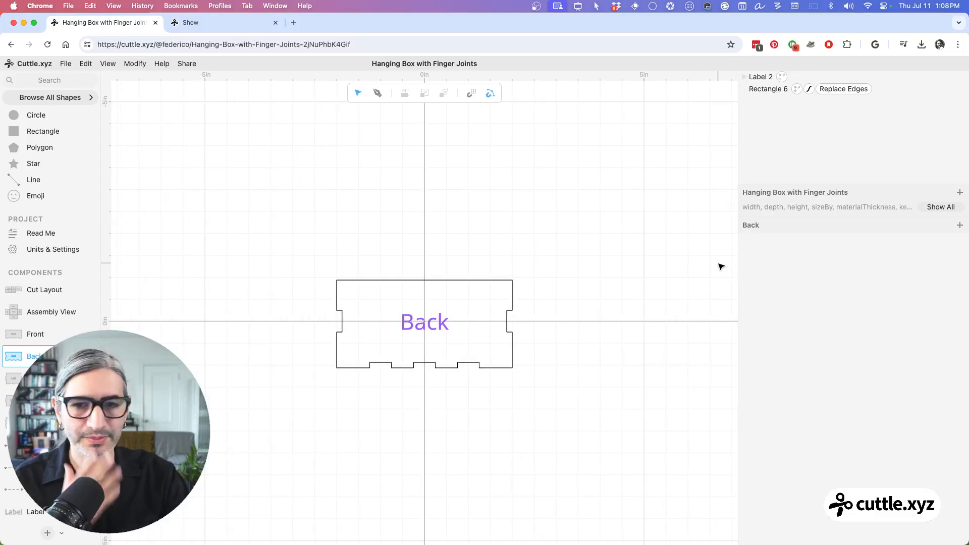
scroll(469, 298, up, 4)
scroll(463, 311, up, 3)
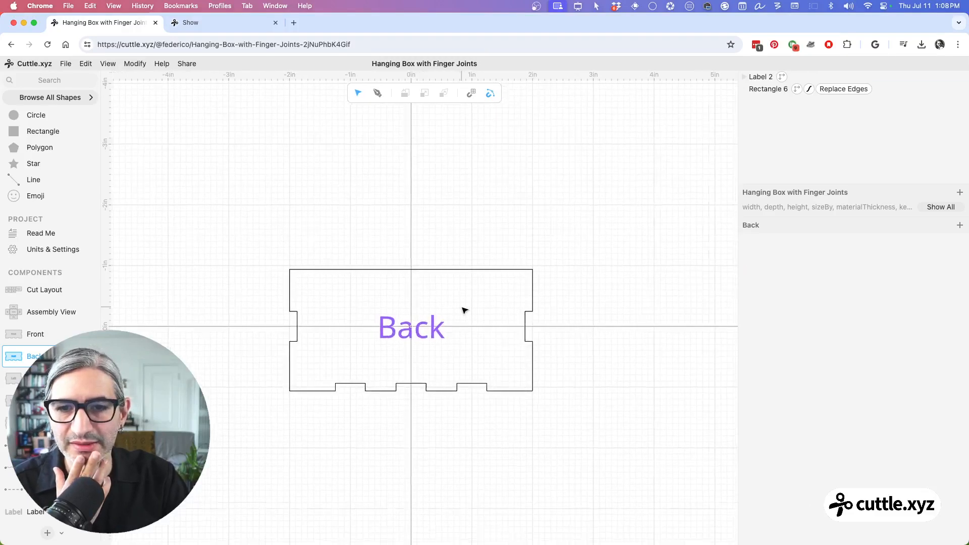
mouse_move(461, 305)
mouse_down()
mouse_move(476, 289)
mouse_move(473, 298)
mouse_up()
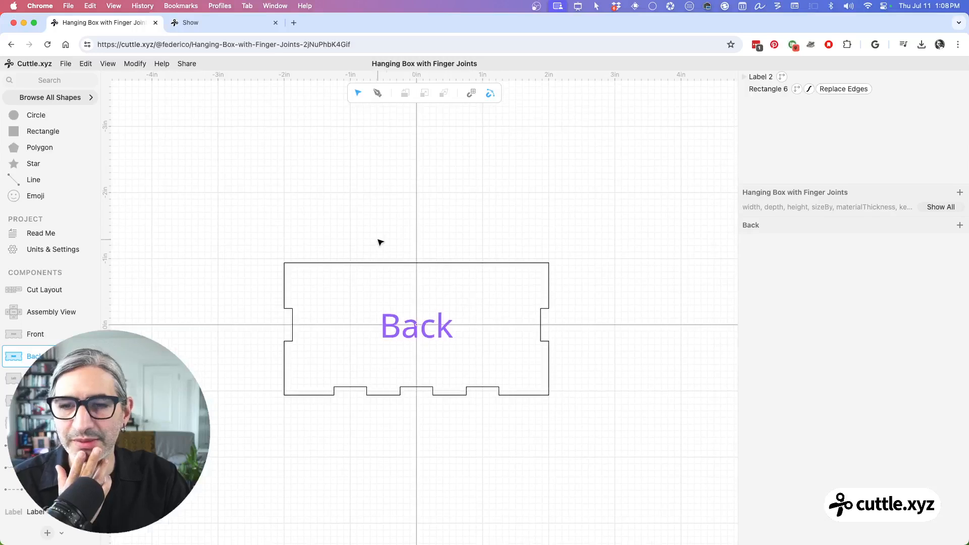
click(308, 268)
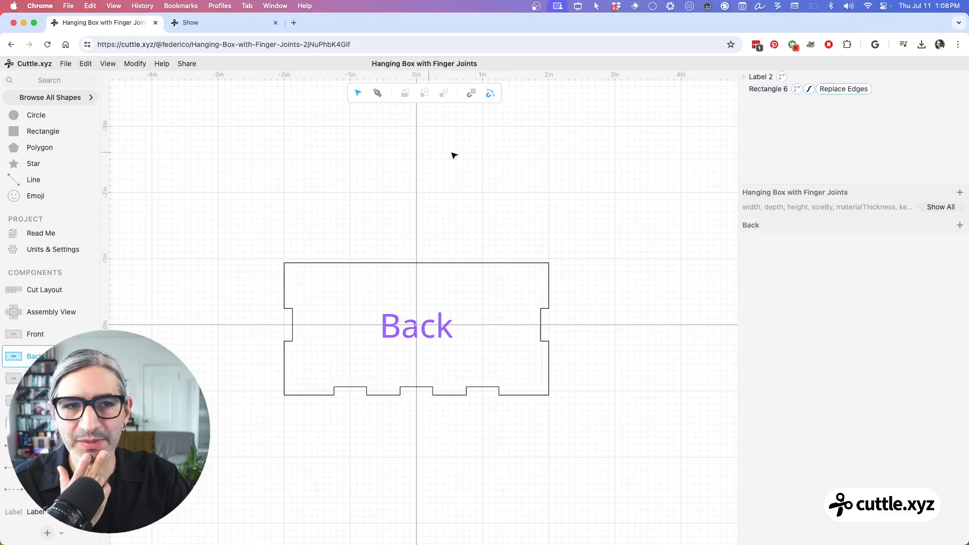
click(480, 267)
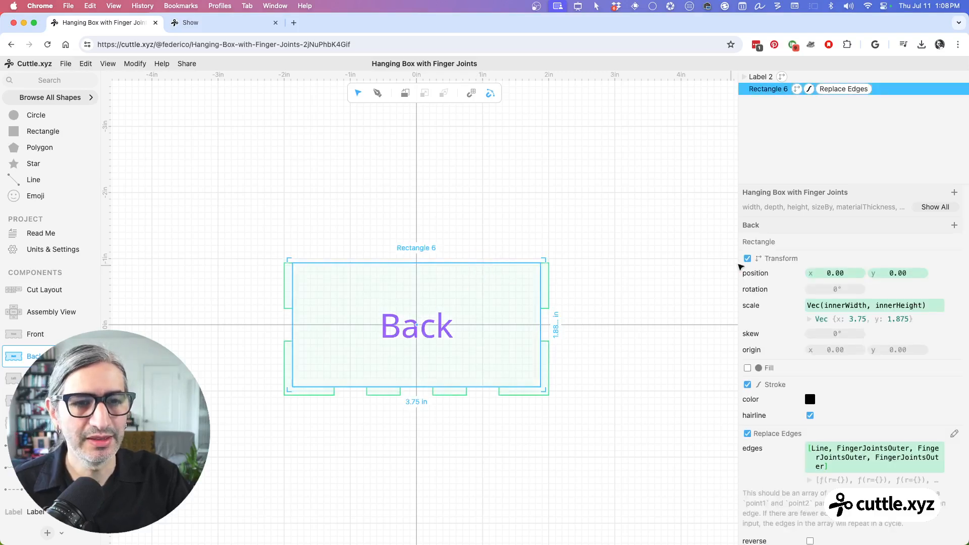
drag(738, 263, 705, 263)
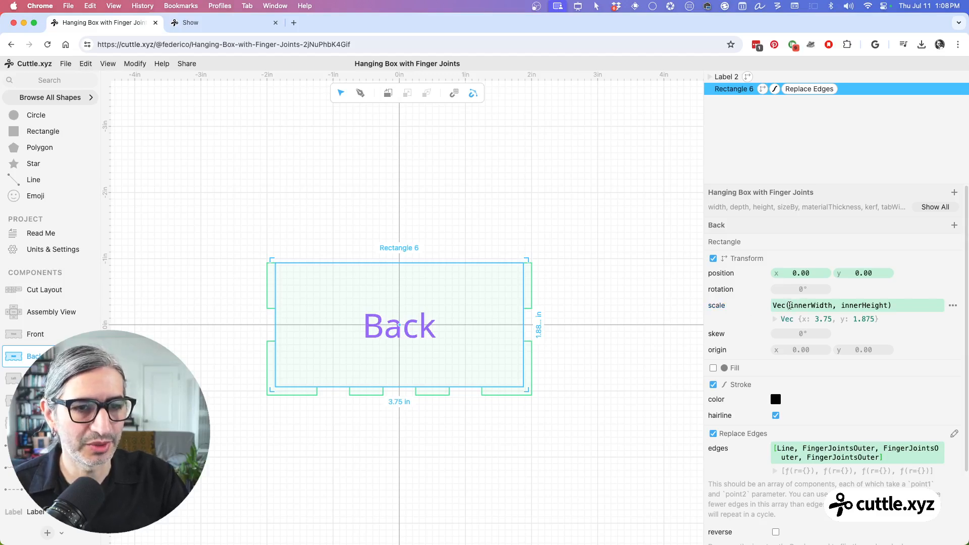
drag(790, 305, 834, 305)
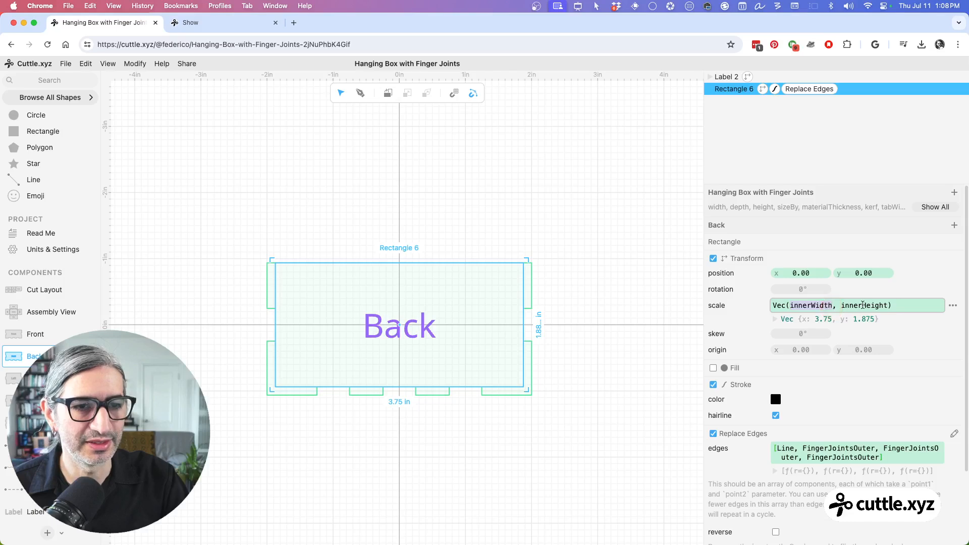
click(658, 248)
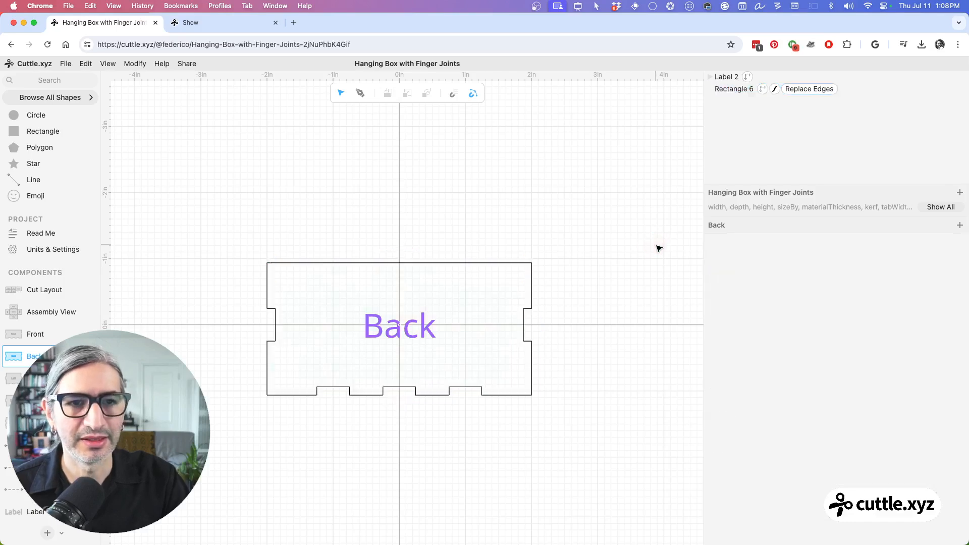
click(726, 89)
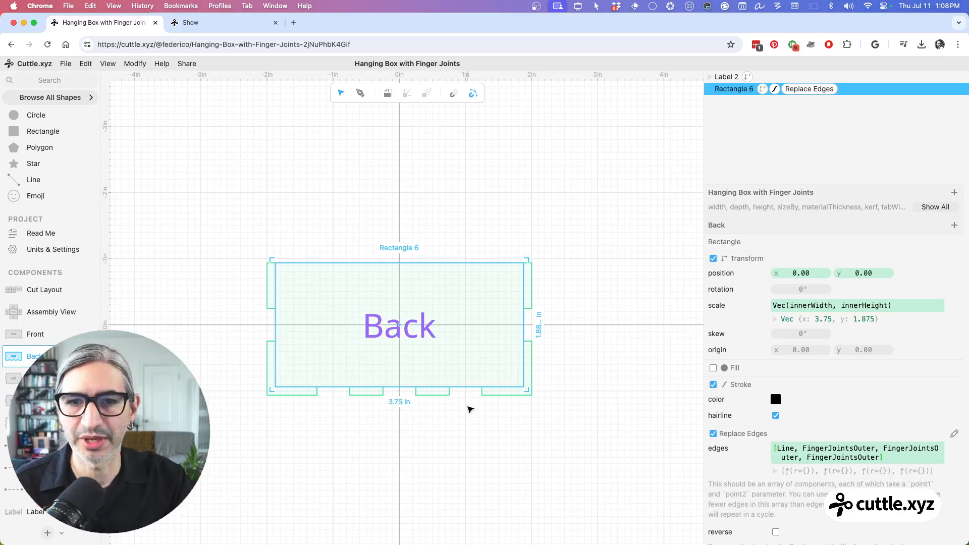
Step: Place a 1 in square rectangle horizontally centered just above the Back panel
click(557, 428)
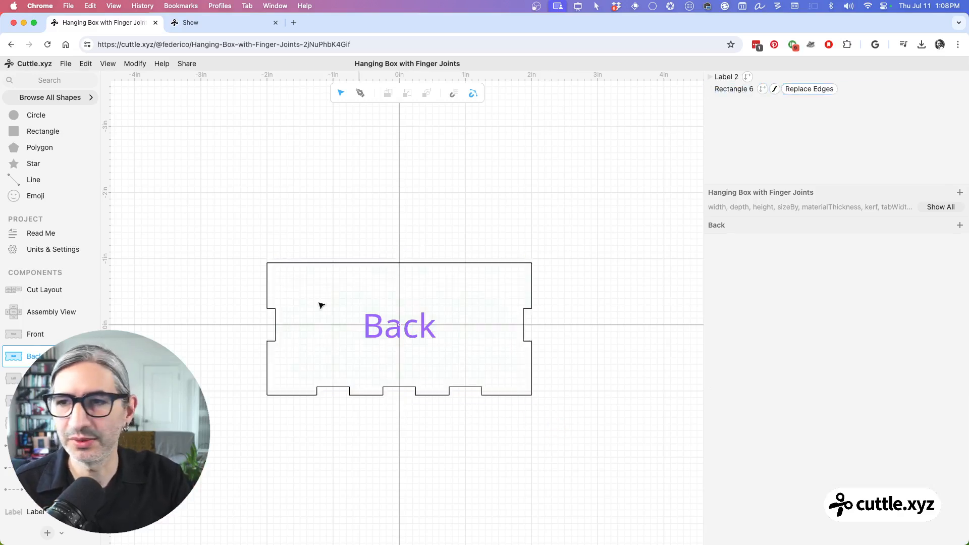
drag(13, 132, 401, 216)
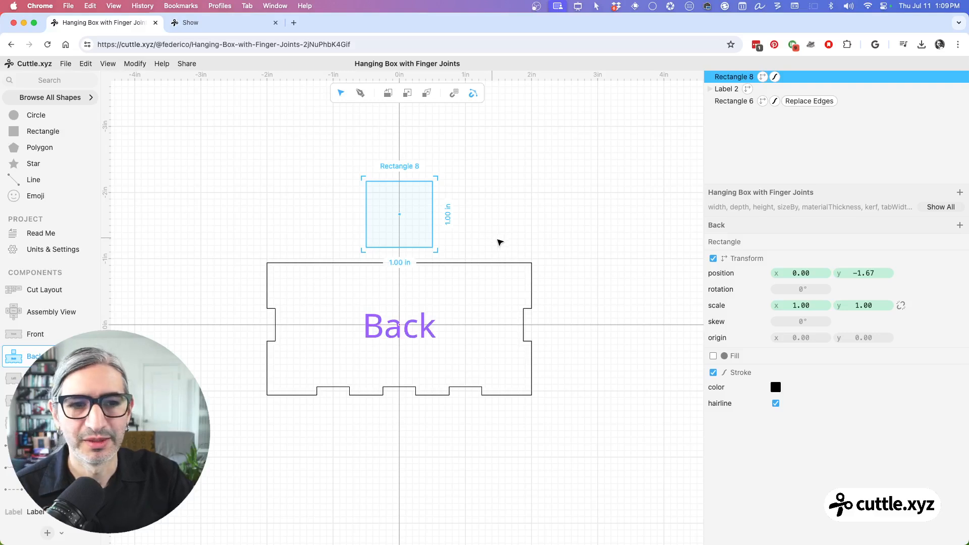
Step: Show all the project parameters and set the box width to 4.12 in and height to 2.02 in
click(472, 266)
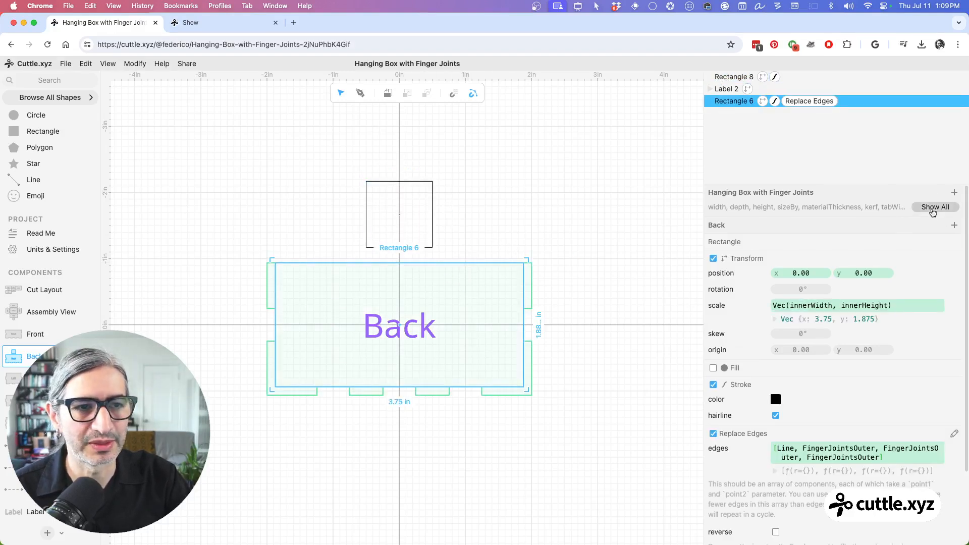
click(935, 207)
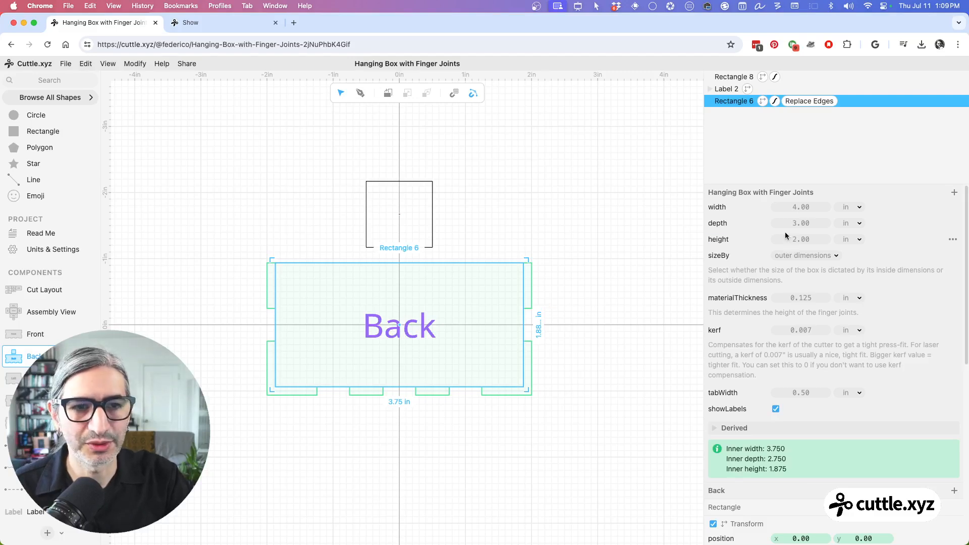
drag(798, 207, 808, 245)
click(433, 192)
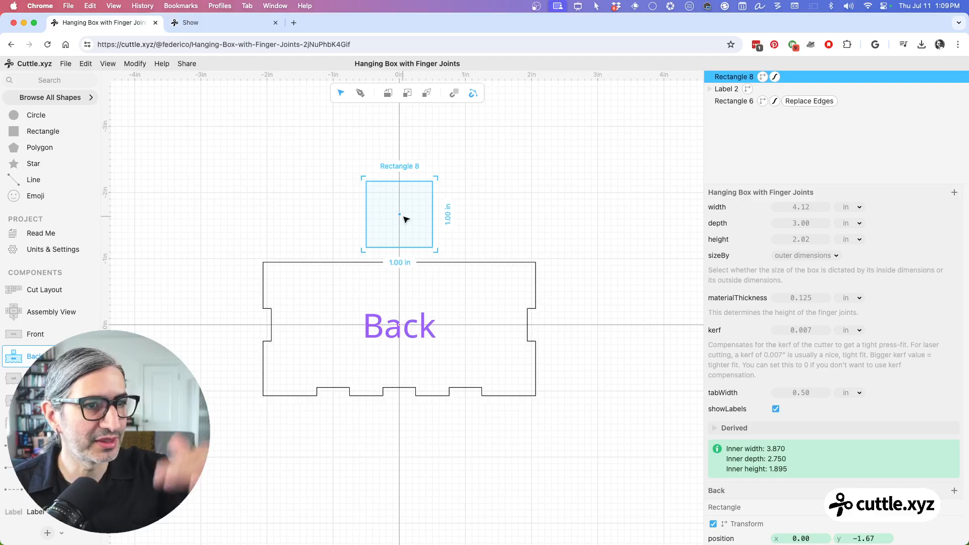
click(467, 219)
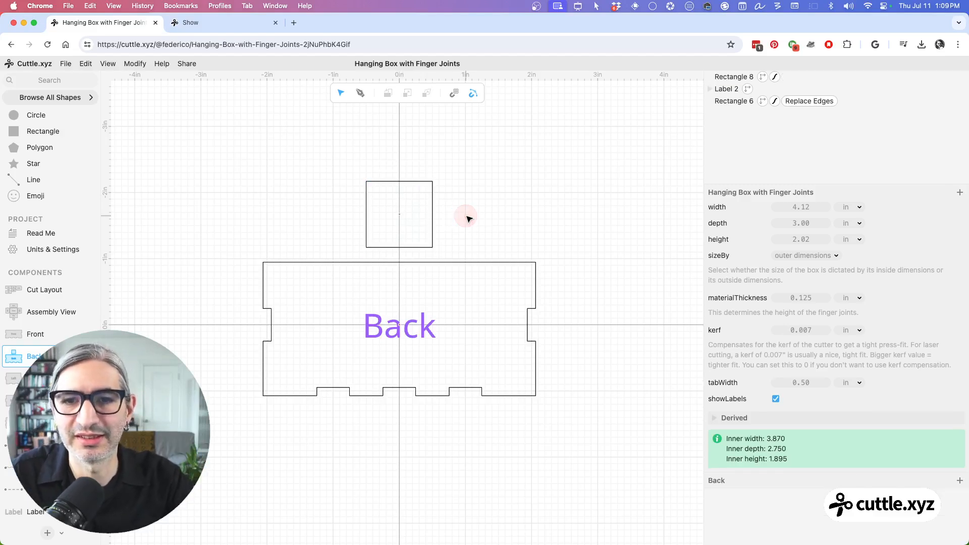
Step: Move the new rectangle's transform center to the midpoint of its bottom edge
click(415, 184)
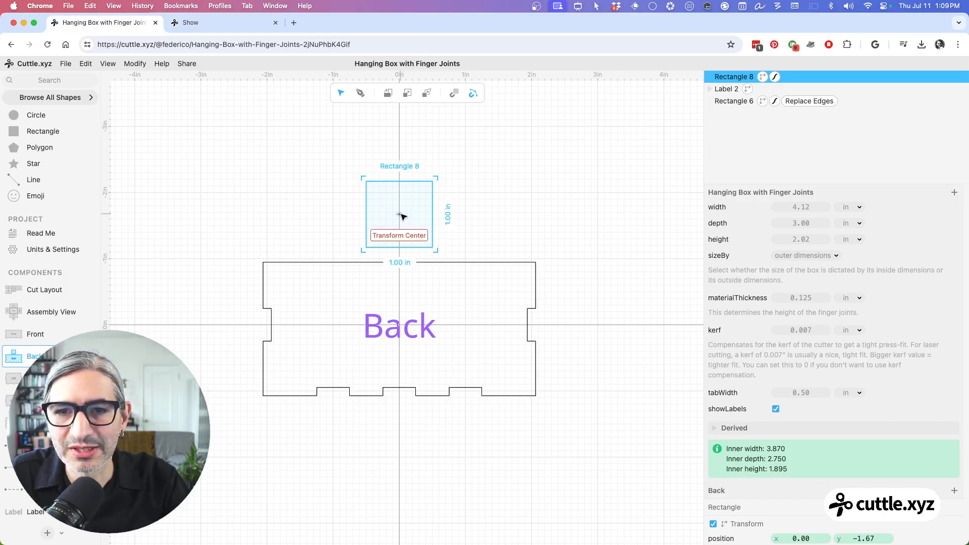
drag(402, 214, 402, 250)
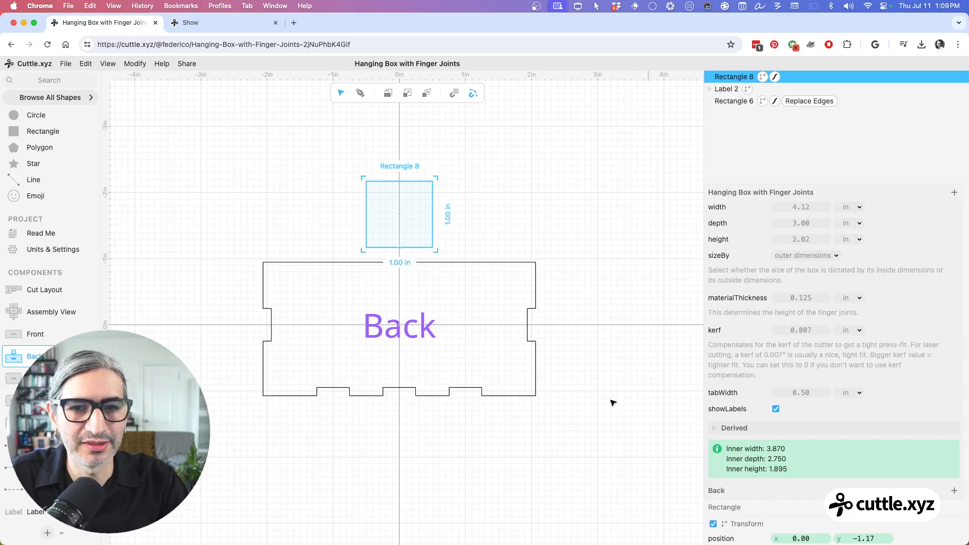
click(500, 217)
Step: Set the small rectangle's vertical position to 0
drag(340, 149, 428, 236)
scroll(786, 432, down, 1)
scroll(807, 433, down, 3)
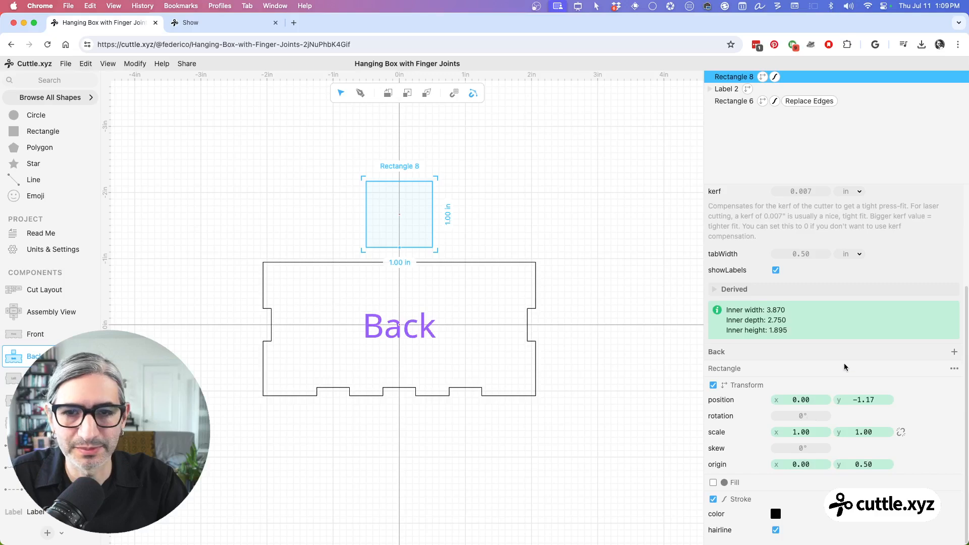
mouse_move(864, 400)
mouse_down()
mouse_move(879, 401)
mouse_move(853, 400)
mouse_up()
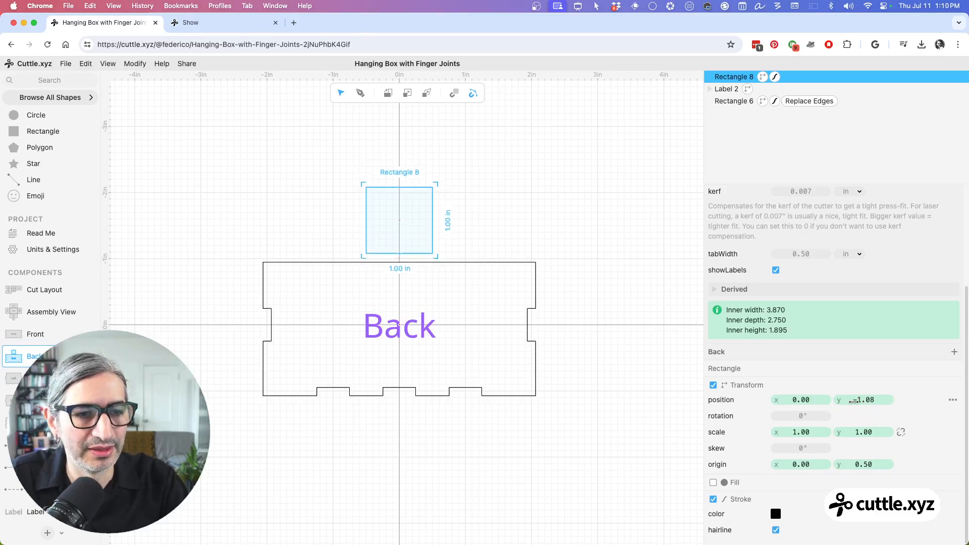
click(867, 398)
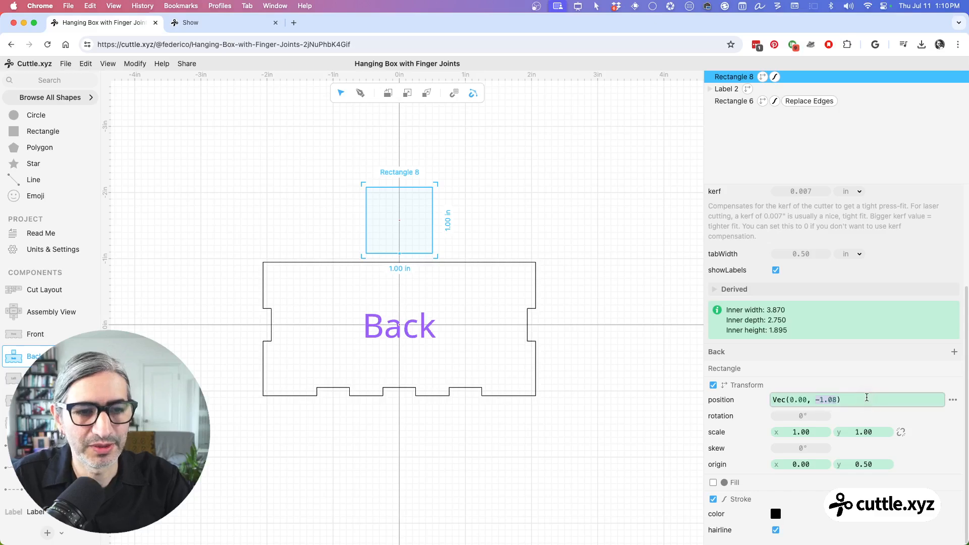
text(0)
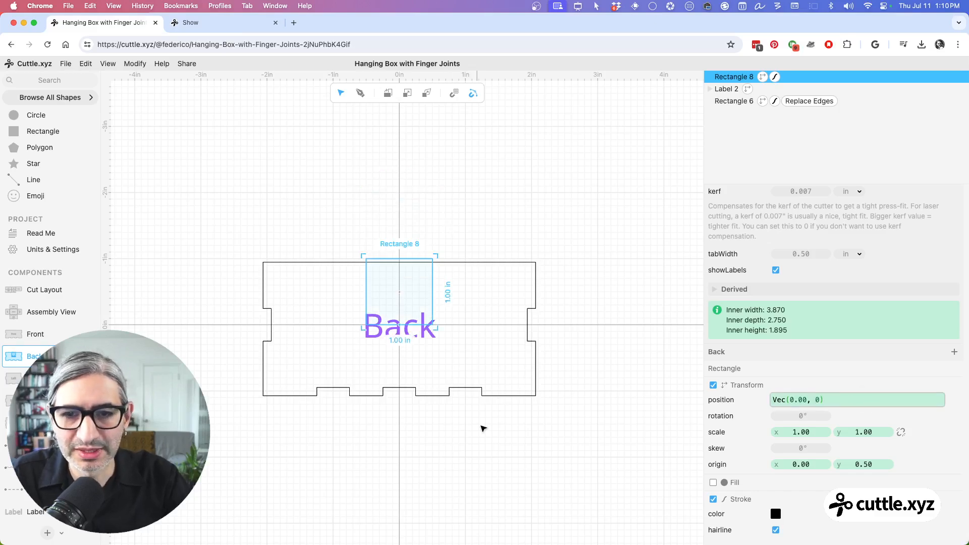
click(480, 428)
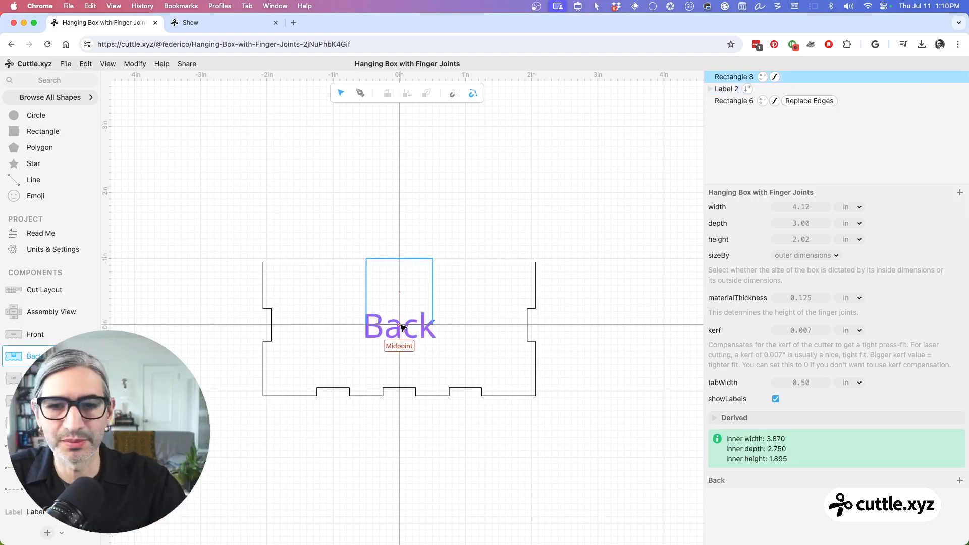
Step: Compare the position and scale settings of the small rectangle and the Back panel rectangle
click(434, 297)
scroll(773, 440, down, 5)
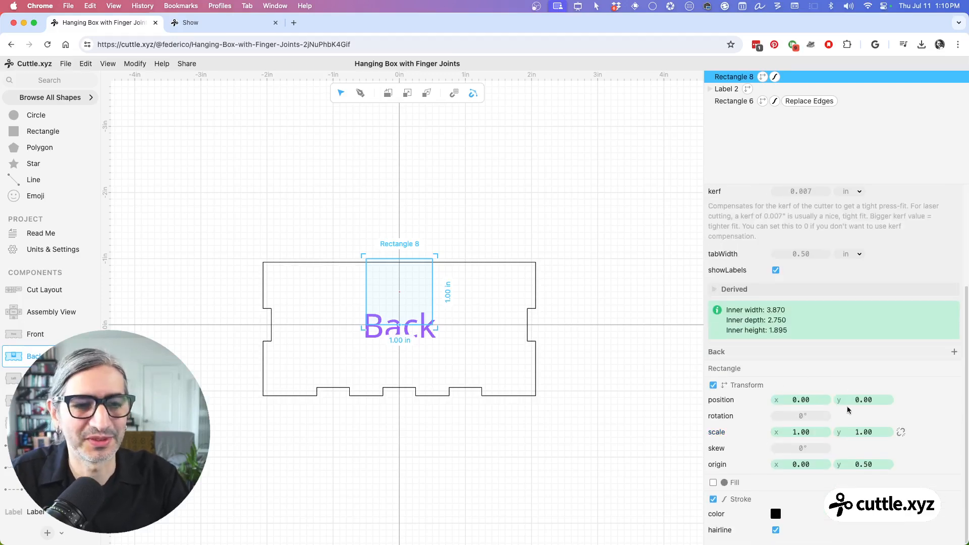
click(488, 264)
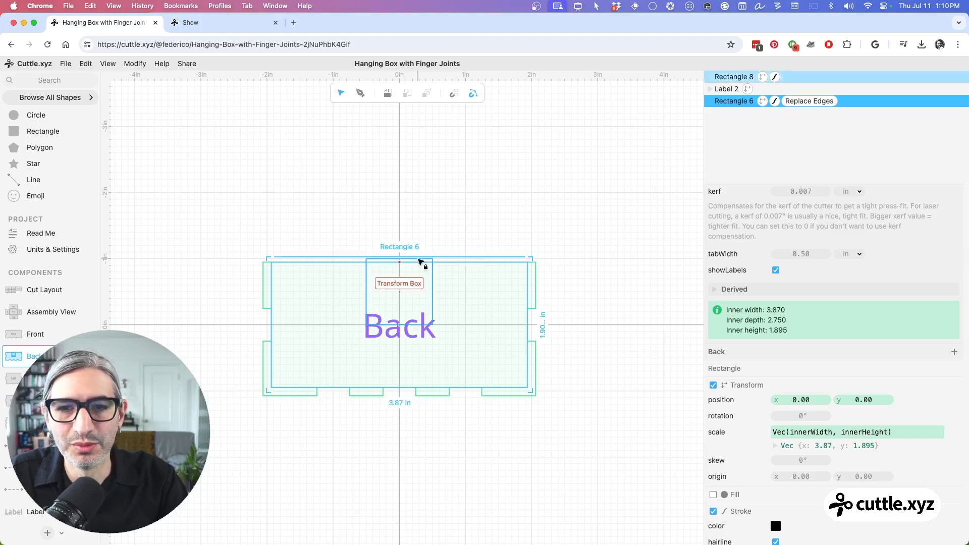
click(421, 259)
scroll(790, 386, up, 3)
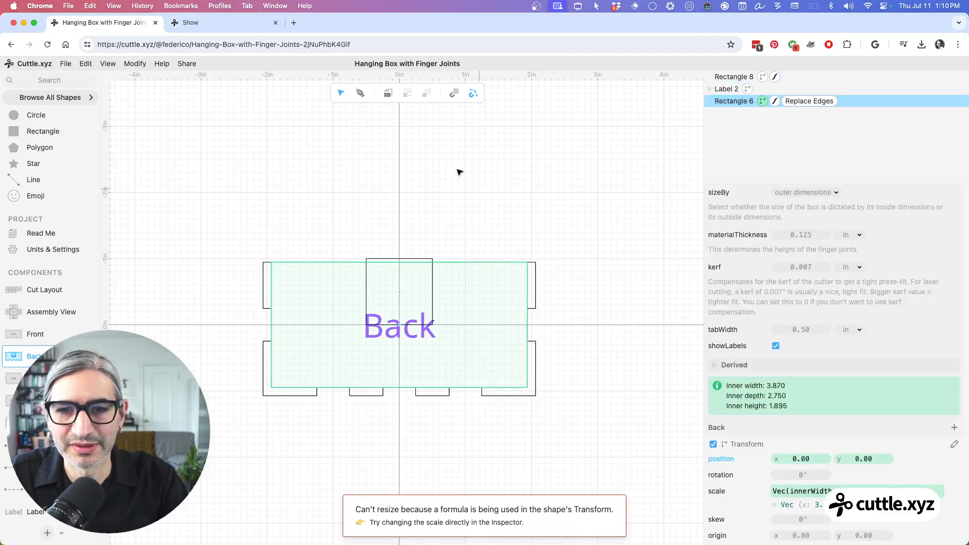
Step: Set the small rectangle's vertical position to the expression -innerHeight/2 so its base follows the Back panel's top edge
click(422, 260)
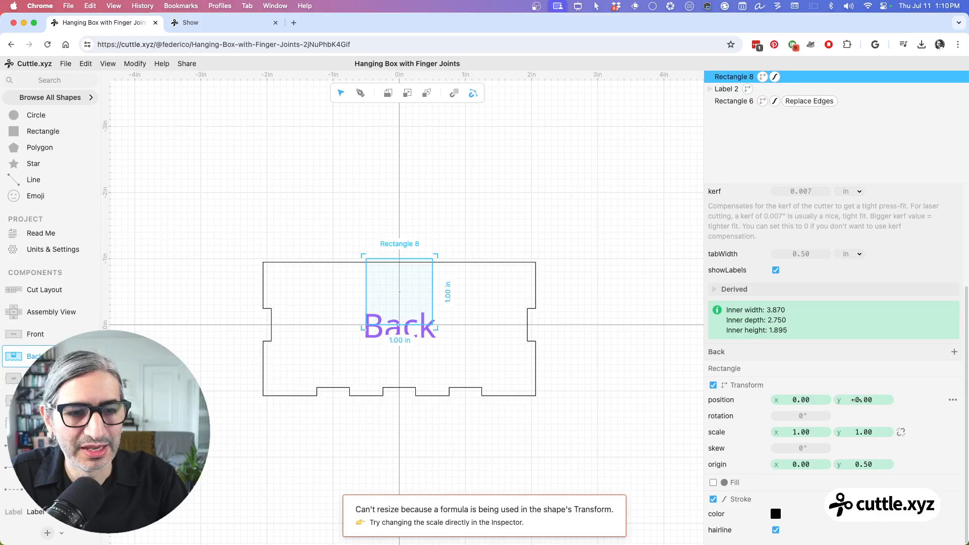
click(863, 400)
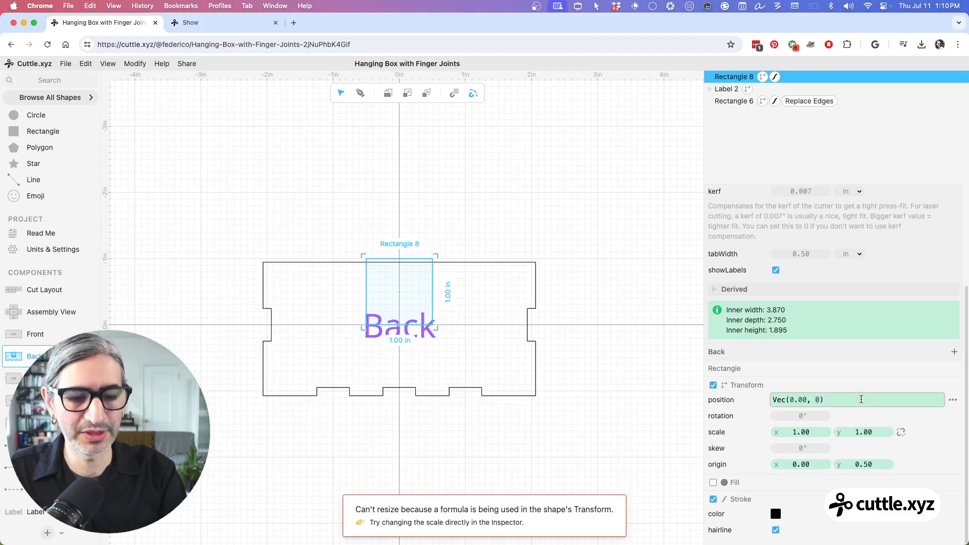
text(inn)
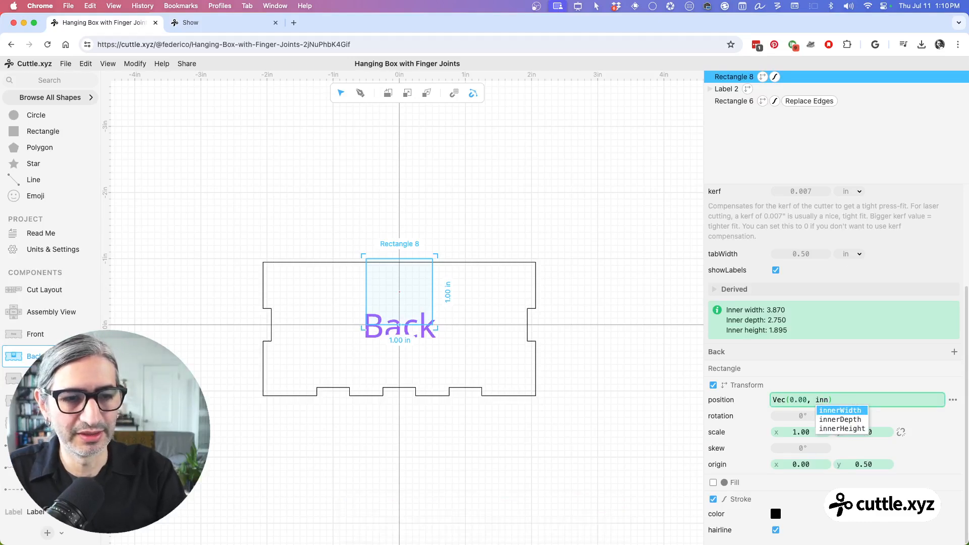
key(Left)
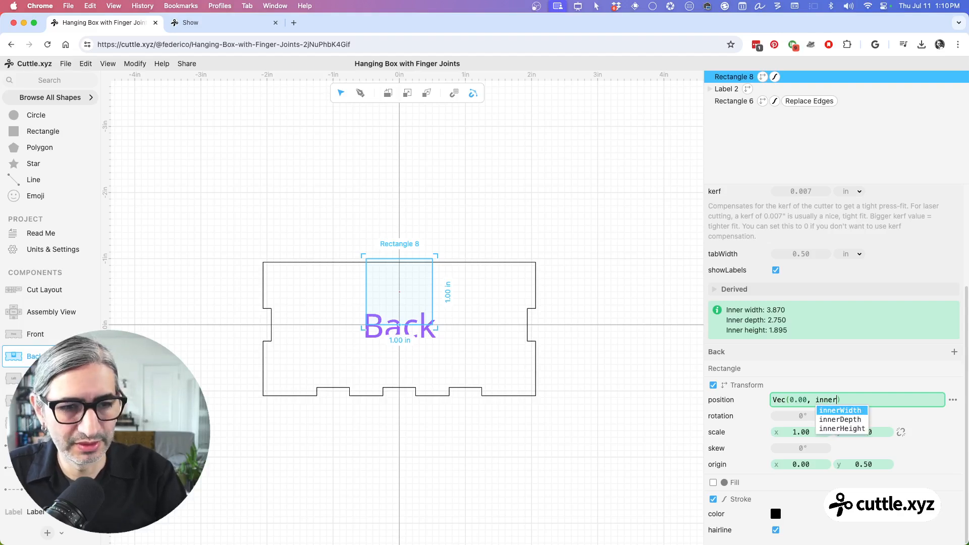
key(Down)
key(Down)
key(Return)
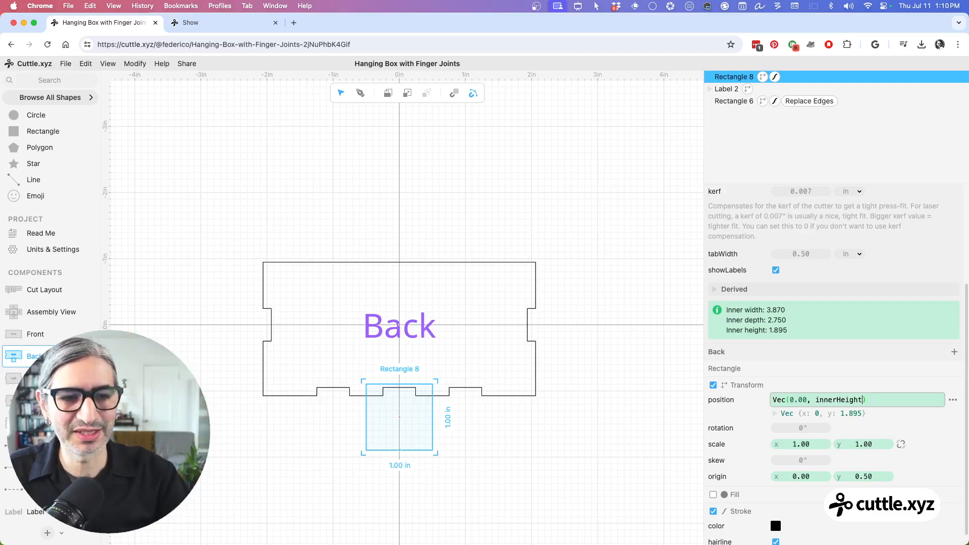
click(813, 400)
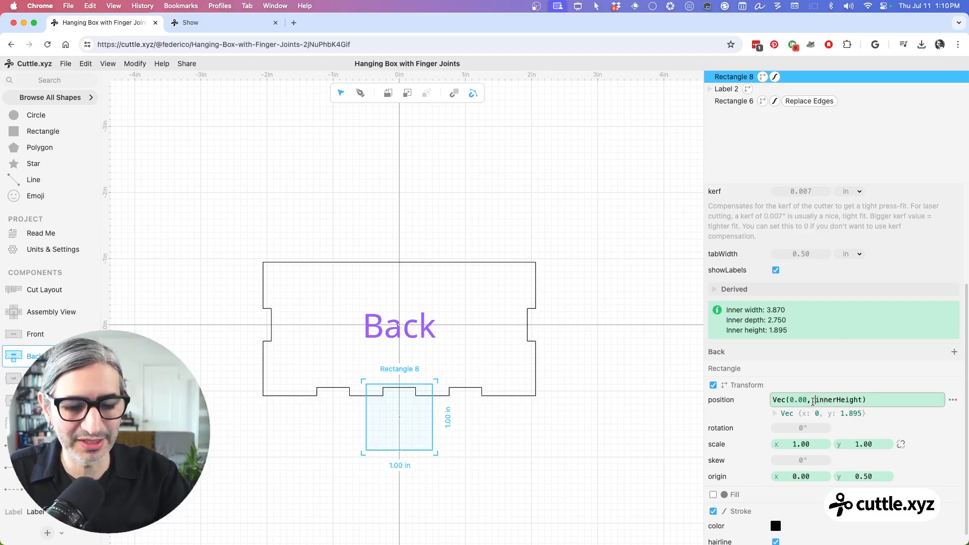
text(-)
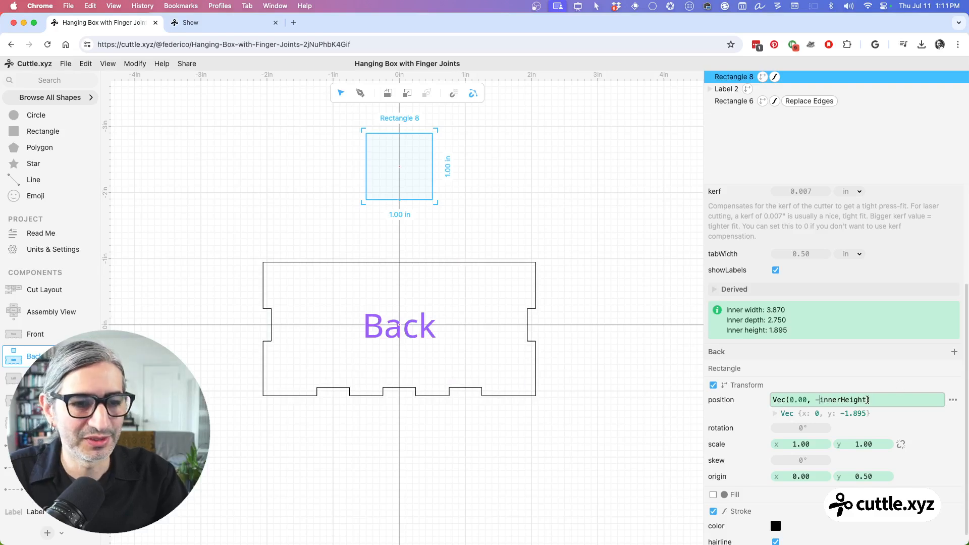
click(868, 400)
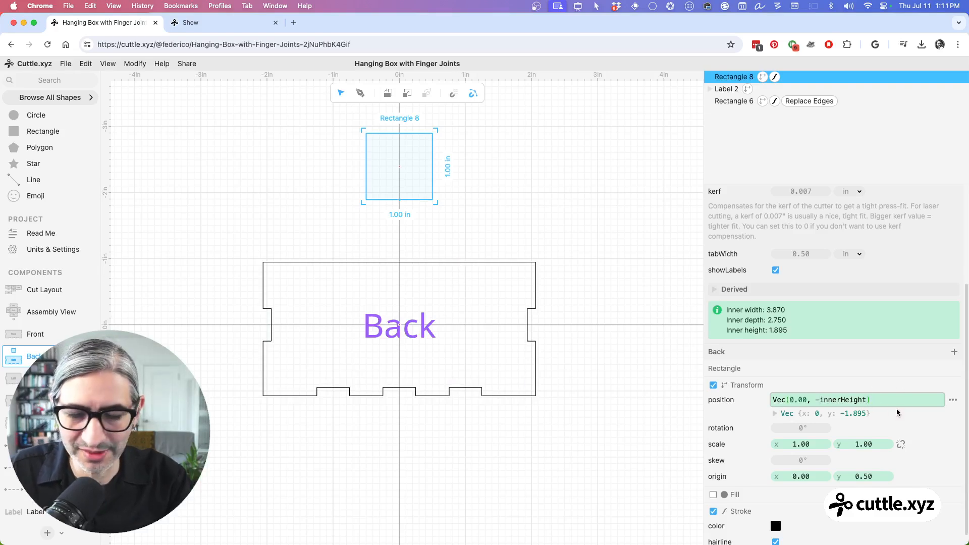
text(/2)
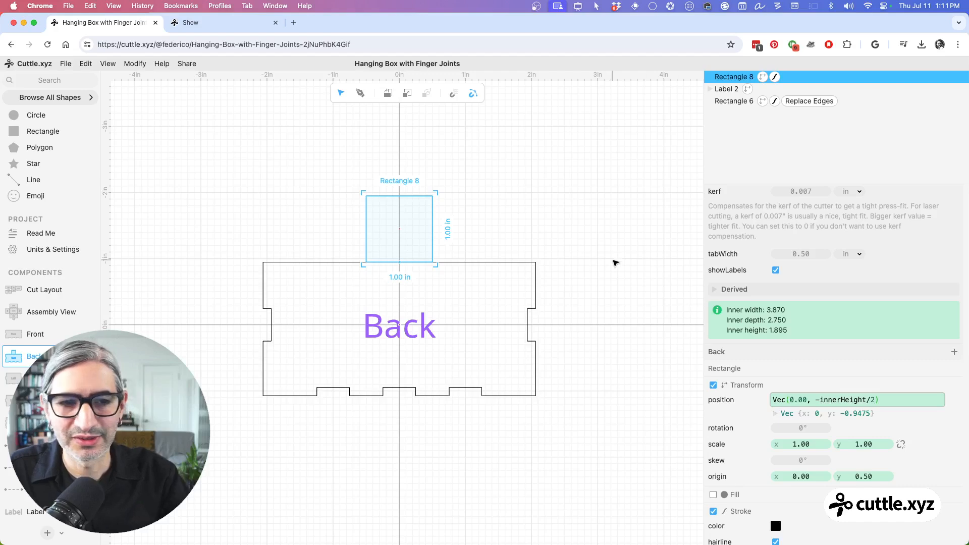
Step: Set the box height to 2.10 in, then reselect the small rectangle above the Back panel
click(613, 267)
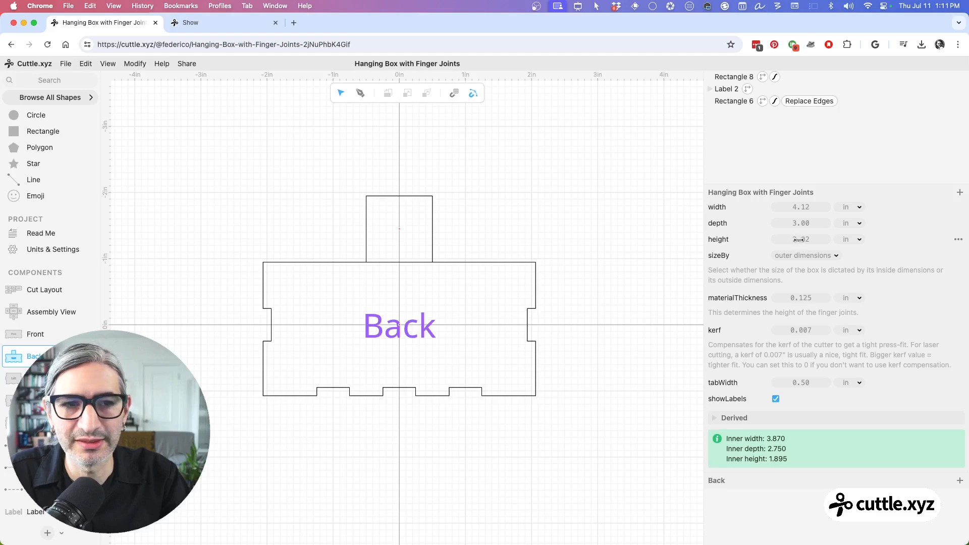
drag(799, 239, 785, 260)
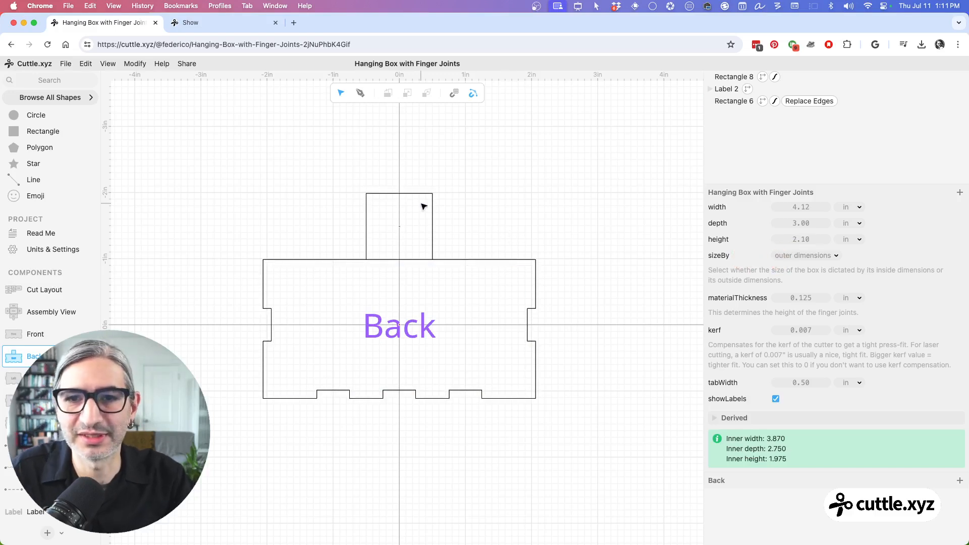
click(436, 215)
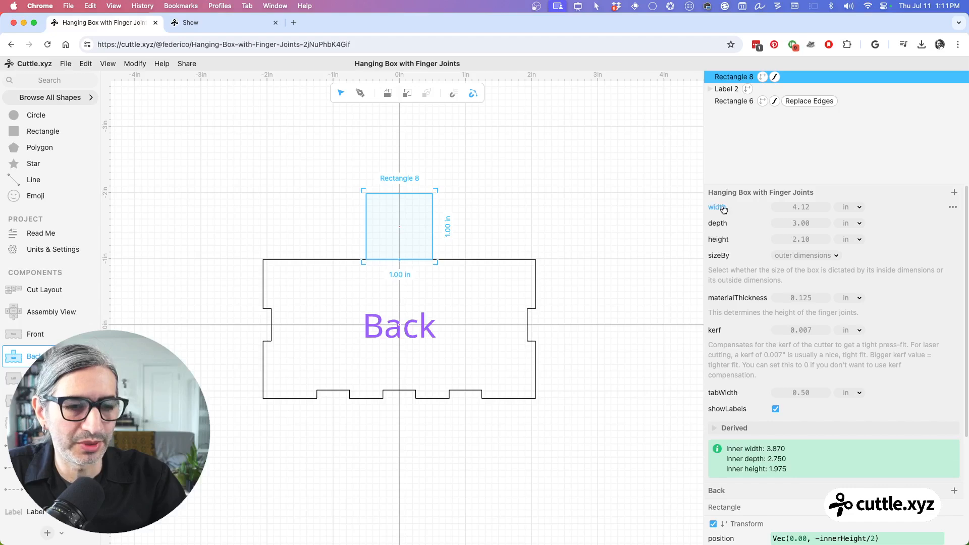
scroll(793, 499, down, 2)
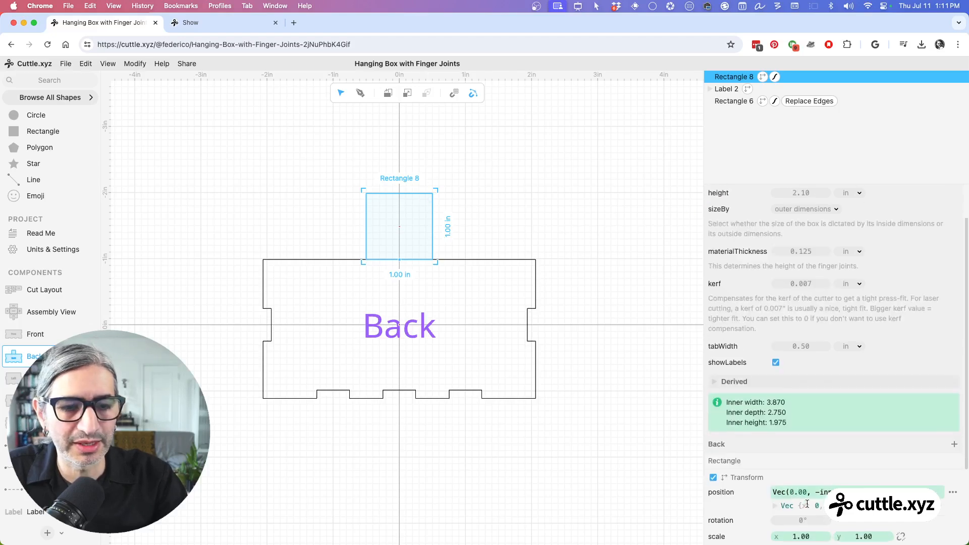
double_click(795, 486)
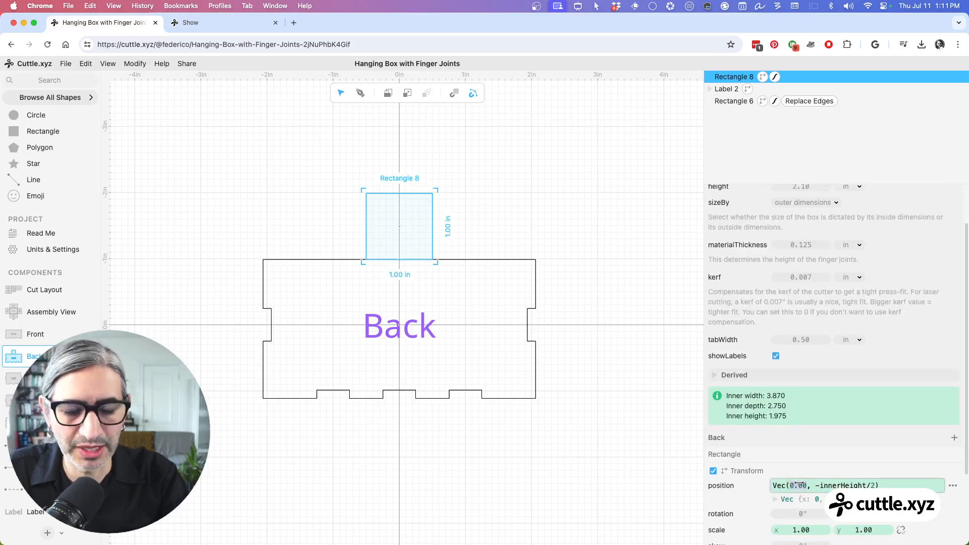
text(width)
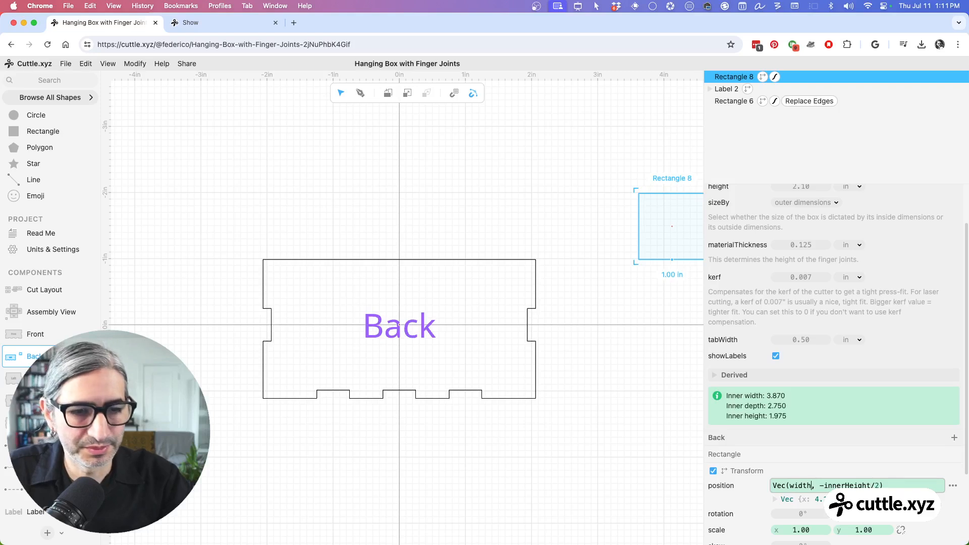
key(BackSpace)
key(BackSpace)
key(BackSpace)
key(BackSpace)
key(BackSpace)
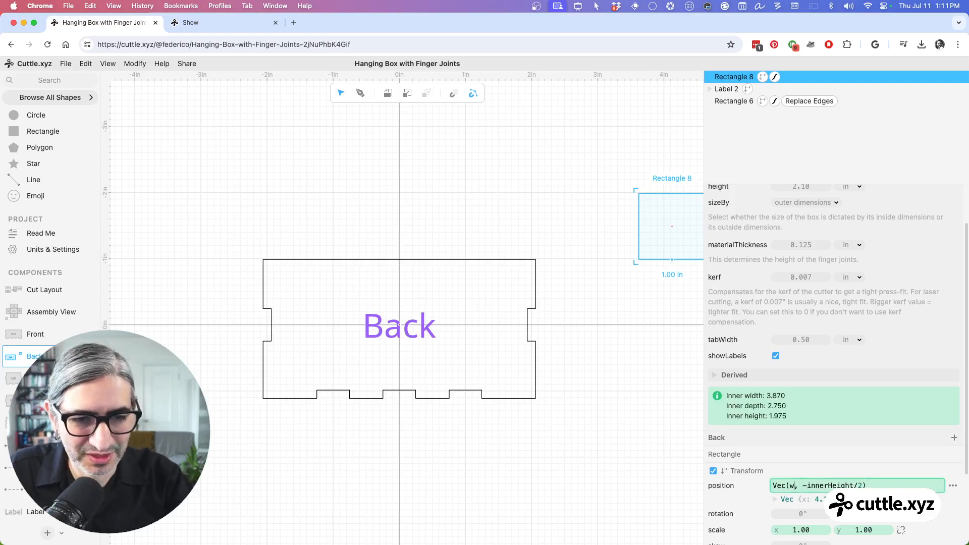
text(0)
Step: Set the small rectangle's horizontal scale to the width parameter so it spans the full box width
scroll(785, 450, down, 5)
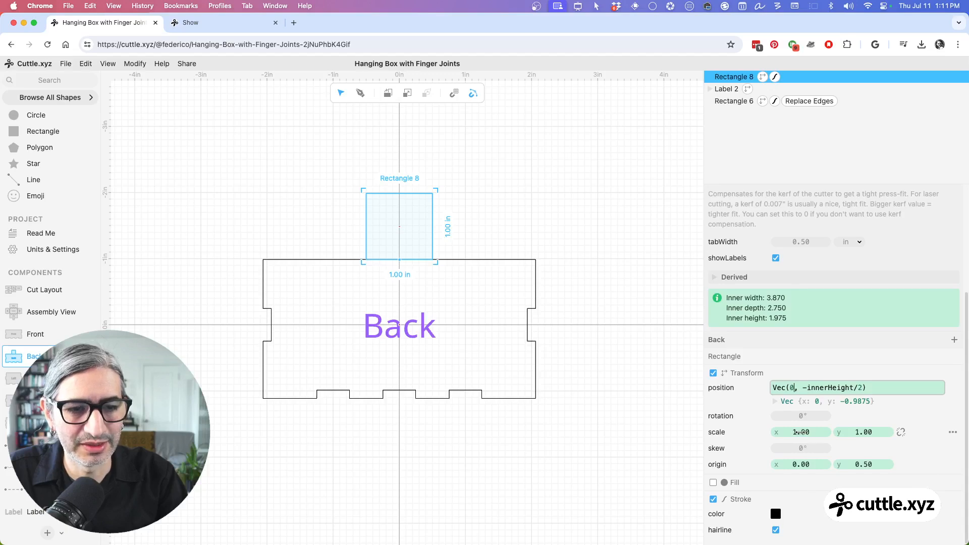
click(801, 432)
text(wi, 1.00))
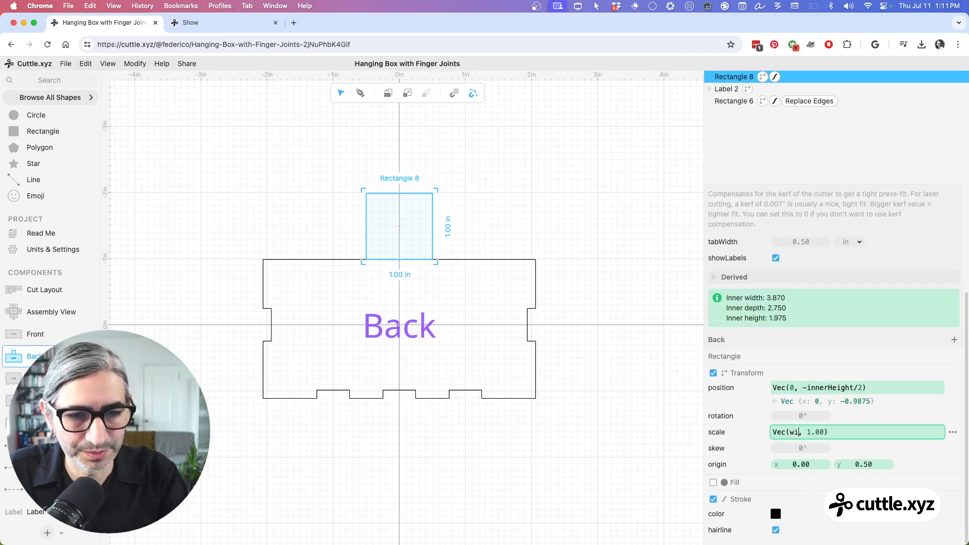
key(Tab)
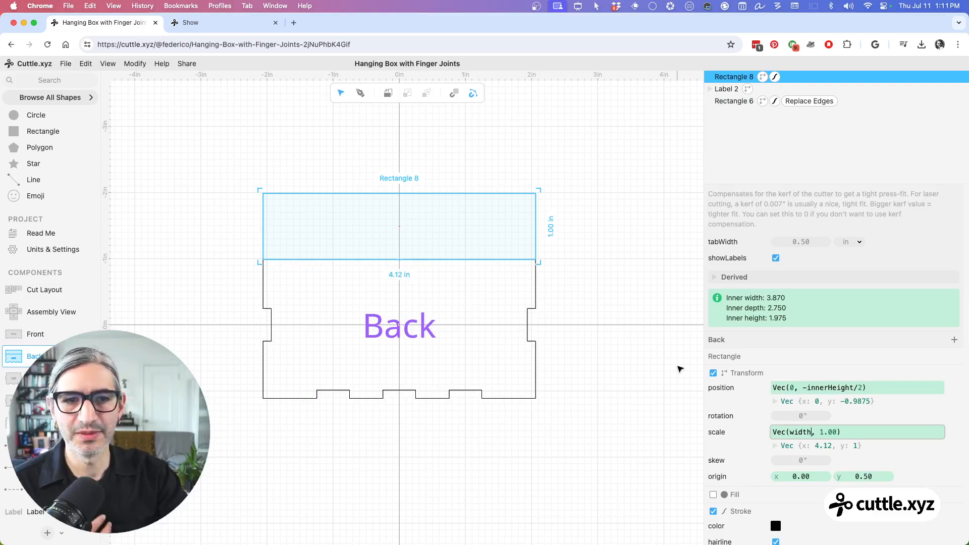
Step: Switch the box sizing between inner and outer dimensions to compare the small rectangle's width with the Back panel, ending on outer dimensions
scroll(782, 271, up, 3)
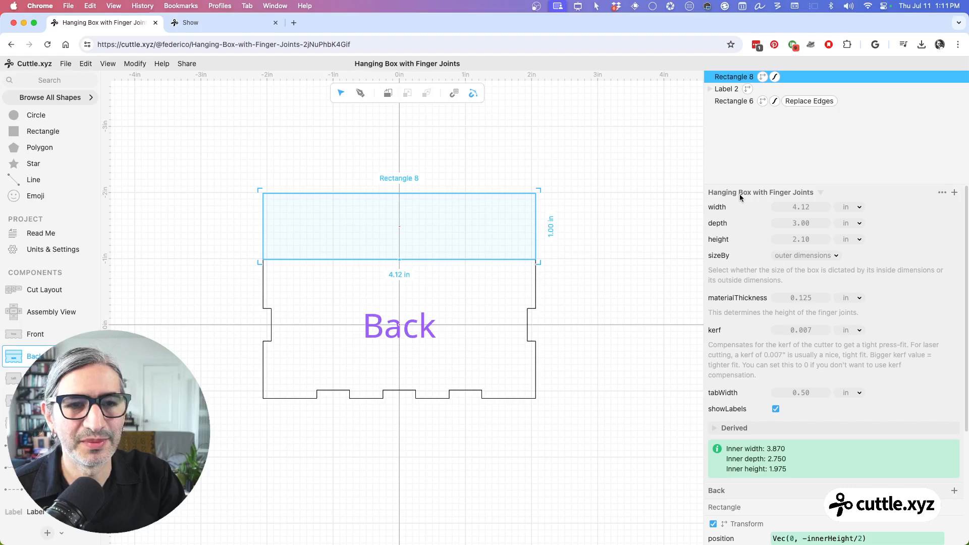
click(828, 256)
click(816, 243)
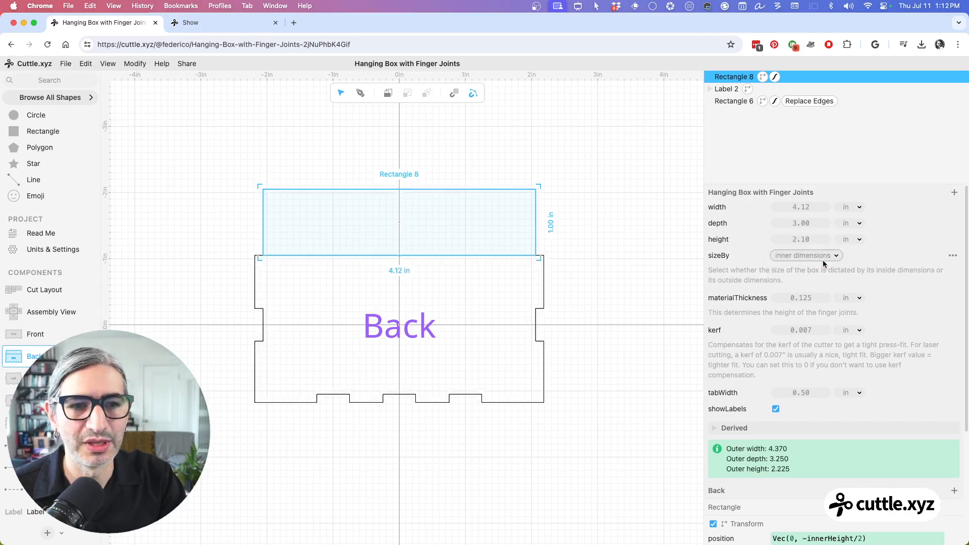
click(824, 262)
click(824, 265)
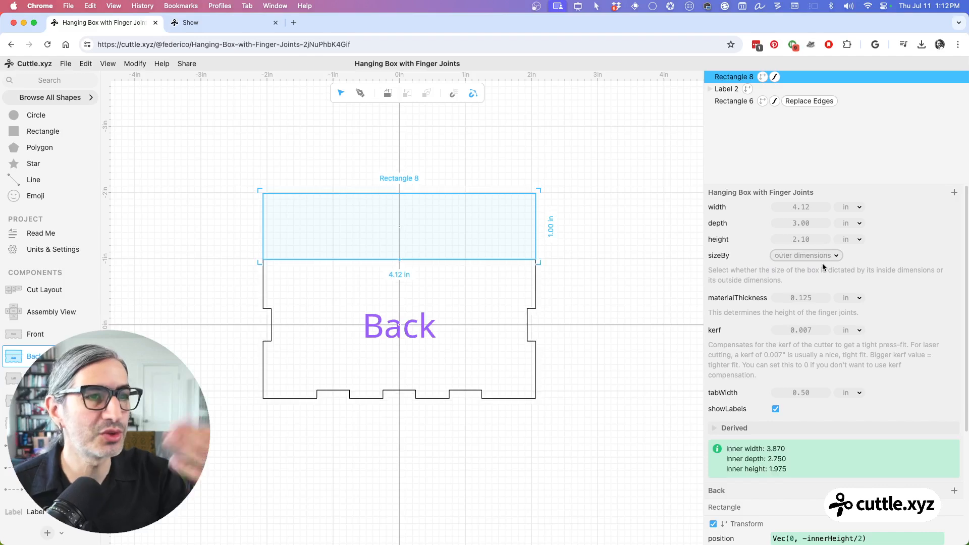
click(824, 262)
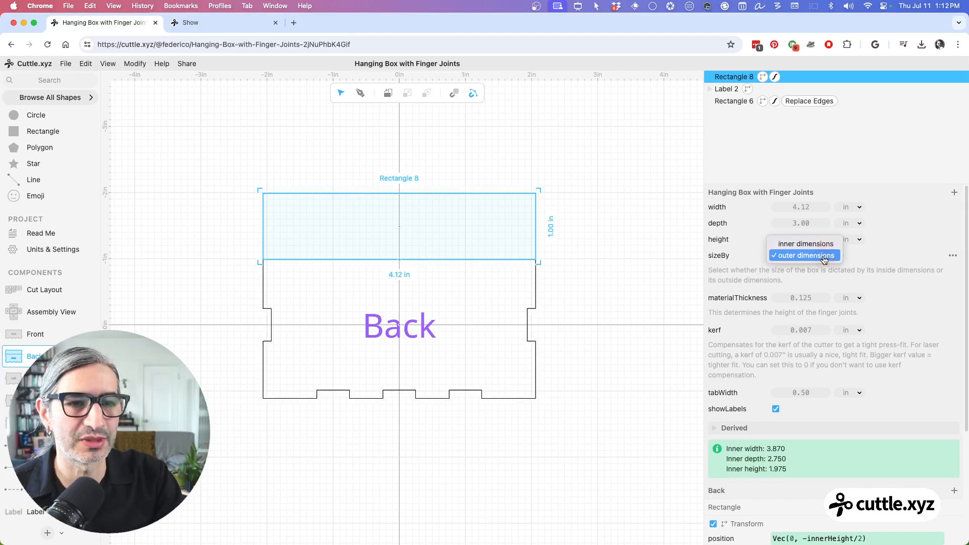
click(815, 243)
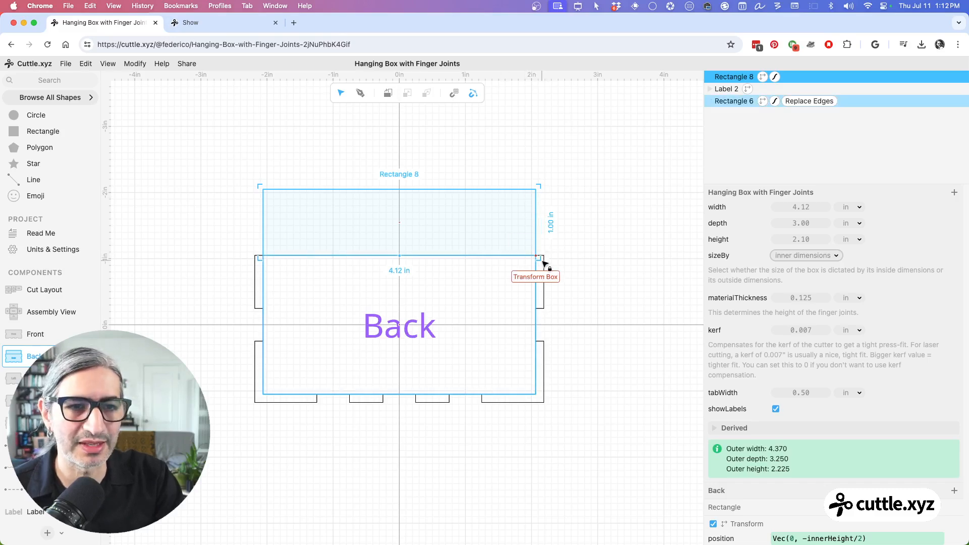
click(821, 256)
click(807, 267)
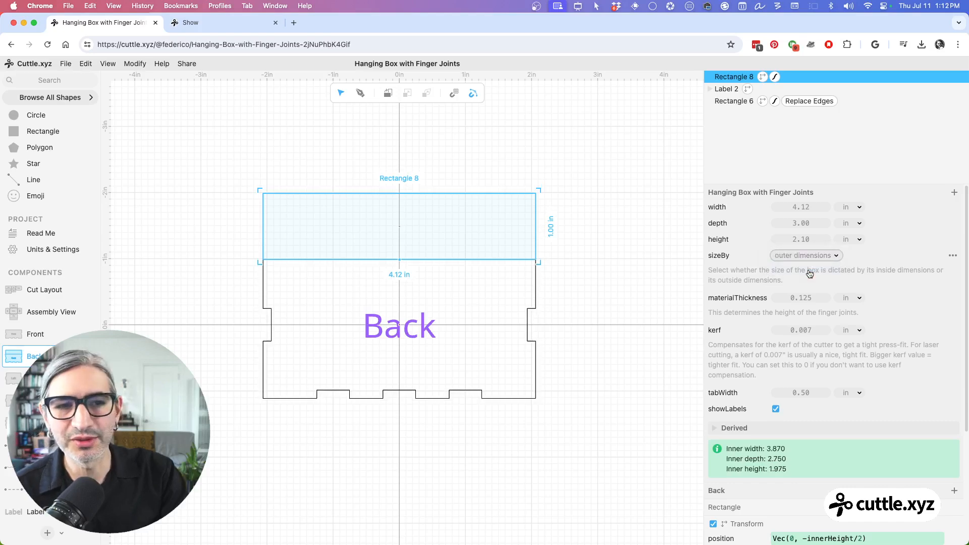
Step: Replace width with outerWidth in the small rectangle's horizontal scale expression, then deselect the rectangle
scroll(776, 353, down, 1)
scroll(776, 353, down, 5)
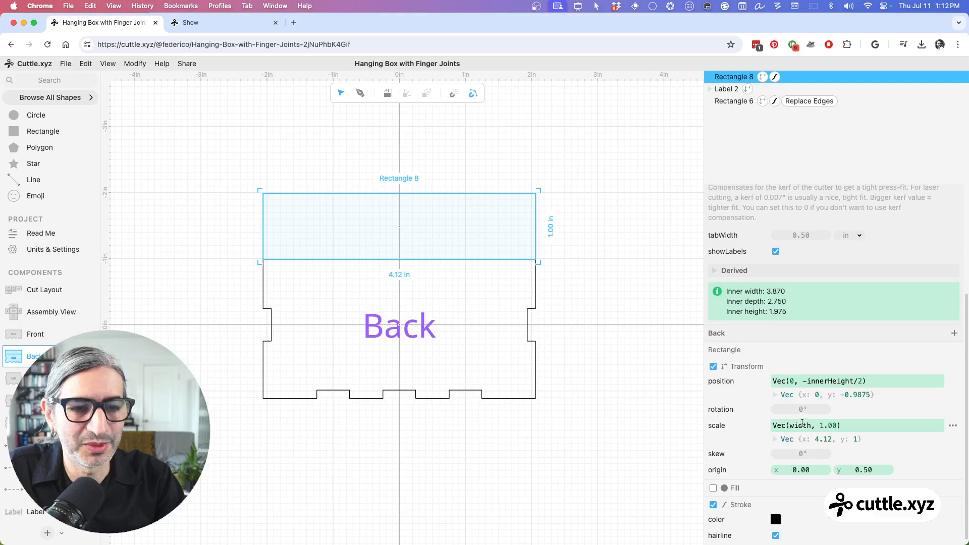
click(803, 424)
drag(812, 426, 791, 427)
text(ou)
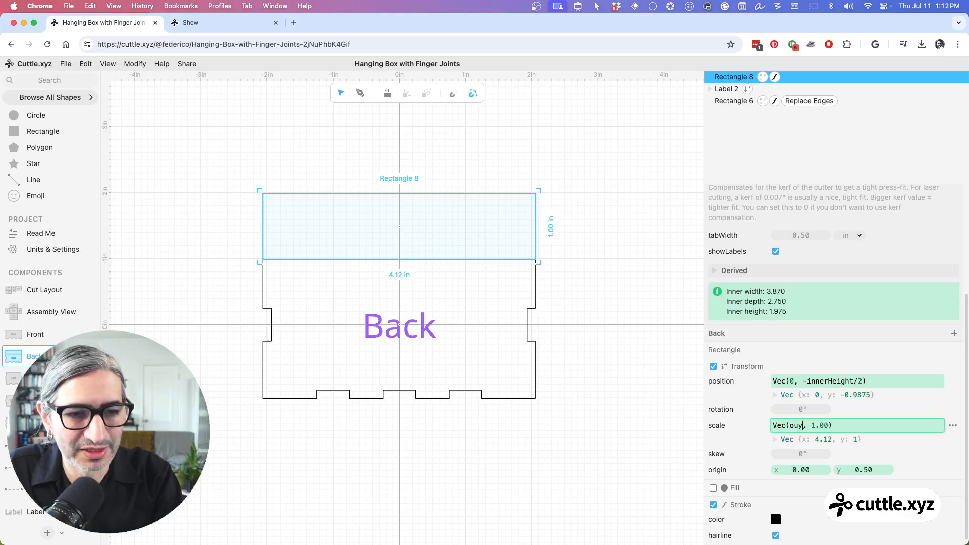
text(t)
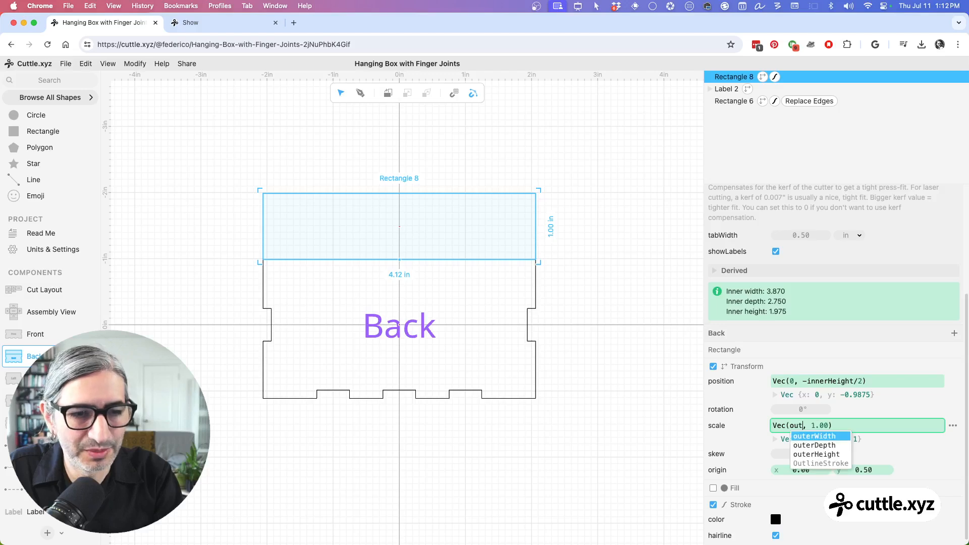
key(Return)
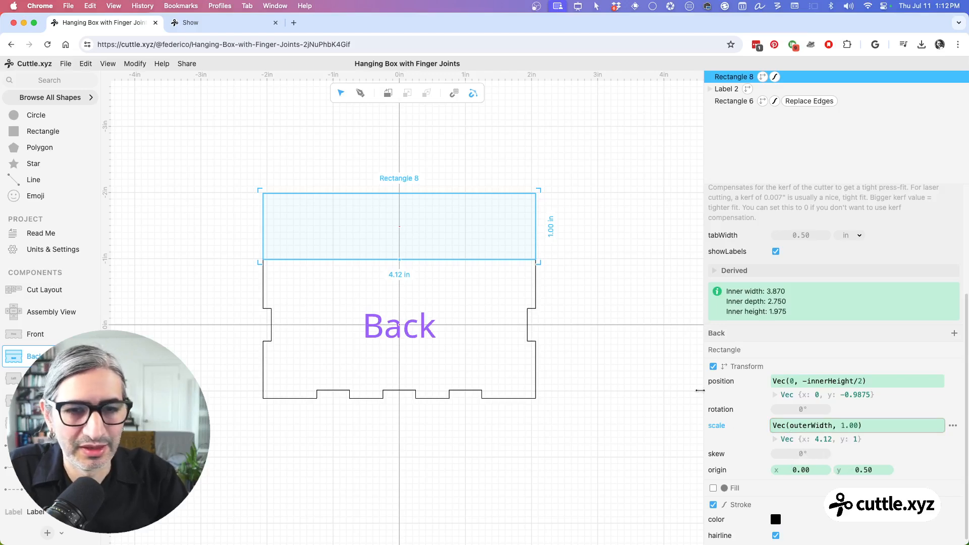
click(639, 365)
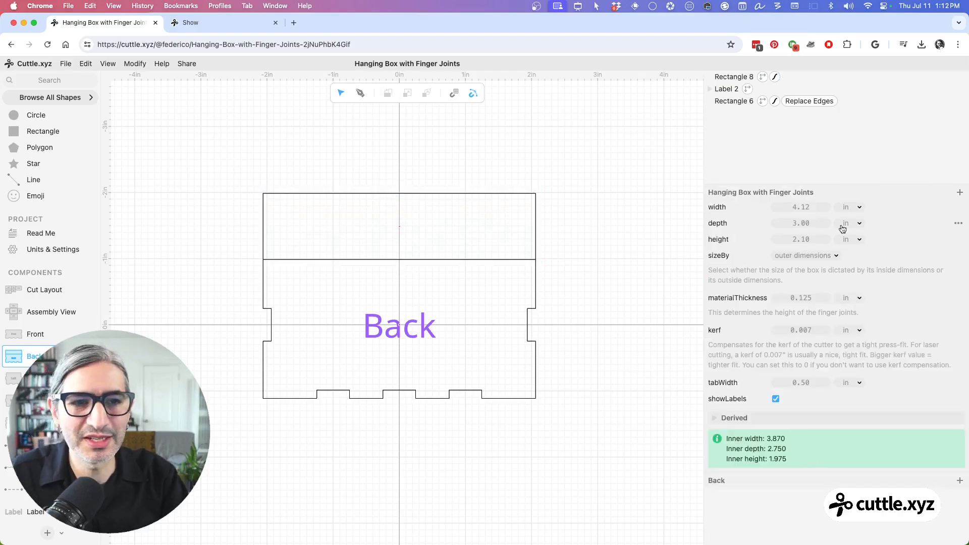
Step: Test the outerWidth-based rectangle with the box sized by inner dimensions, then return sizeBy to outer dimensions
click(824, 259)
click(818, 244)
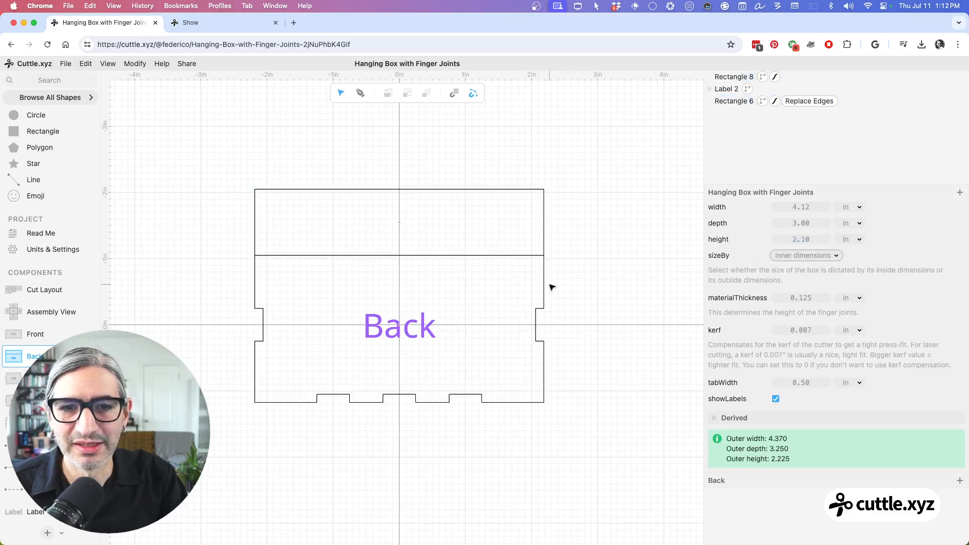
click(814, 262)
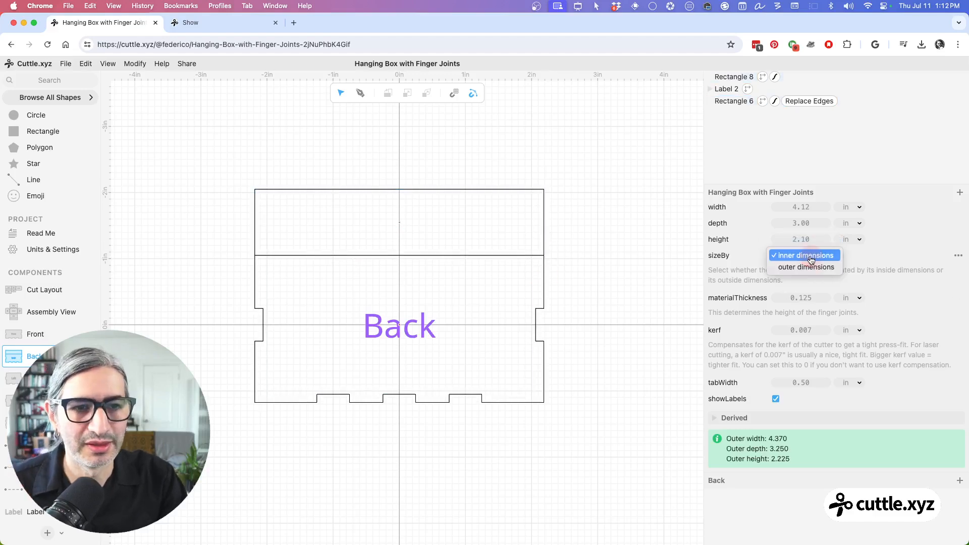
click(808, 267)
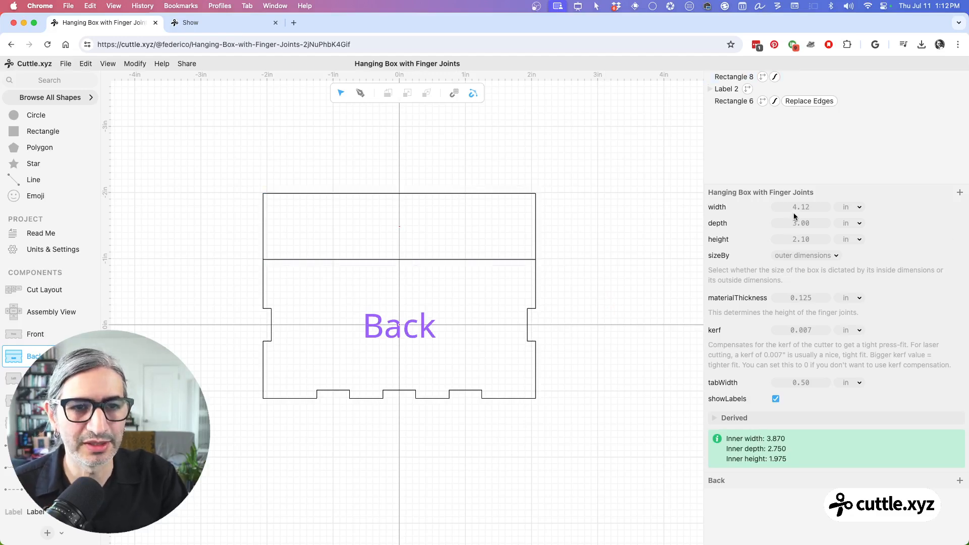
Step: Increase the box width to 4.84 in and check the scale expression of the rectangle above the Back panel
mouse_move(796, 209)
mouse_down()
mouse_move(838, 210)
mouse_move(654, 221)
mouse_move(848, 218)
mouse_up()
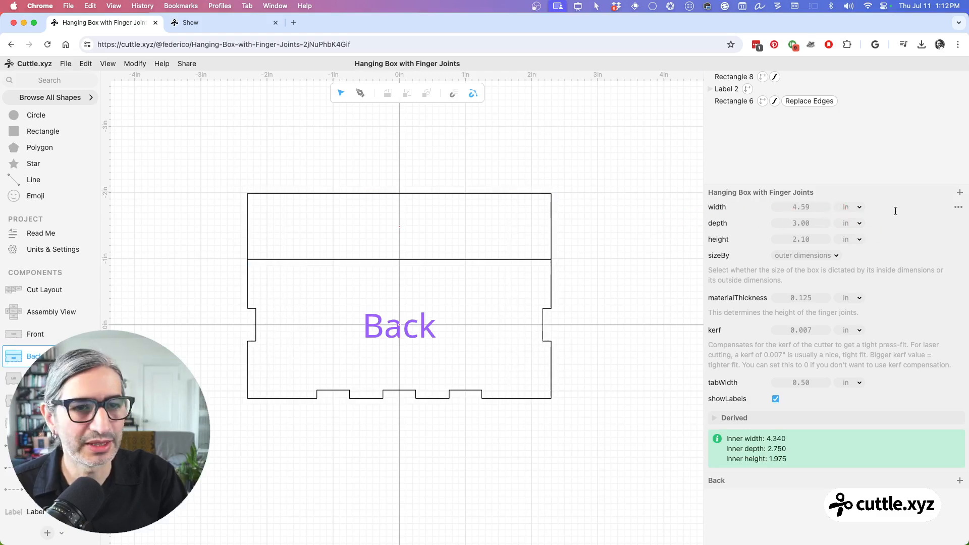
drag(794, 207, 834, 217)
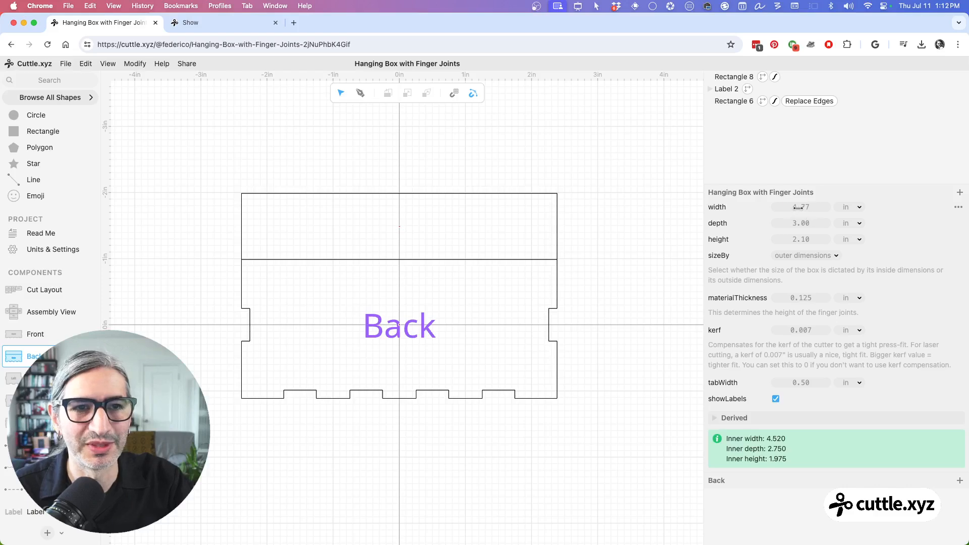
drag(798, 207, 811, 207)
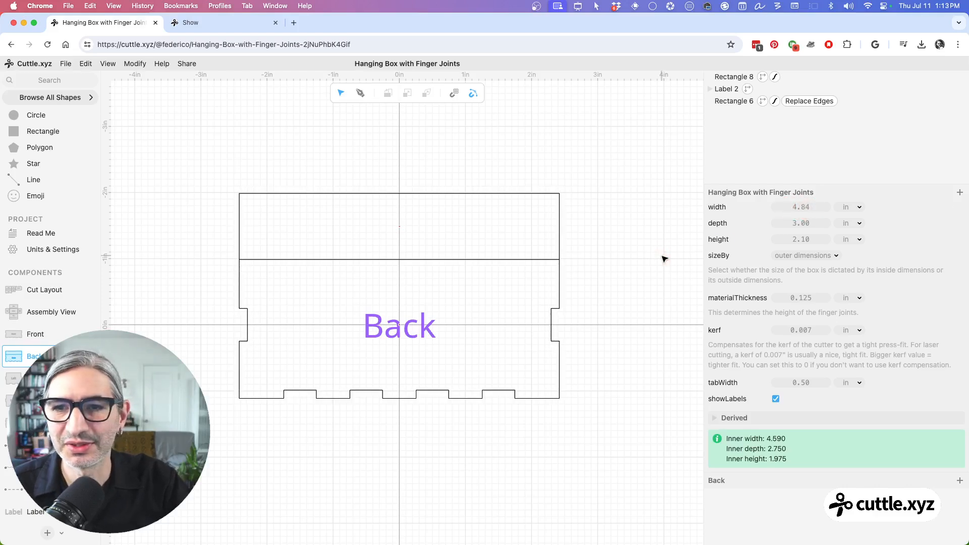
click(555, 197)
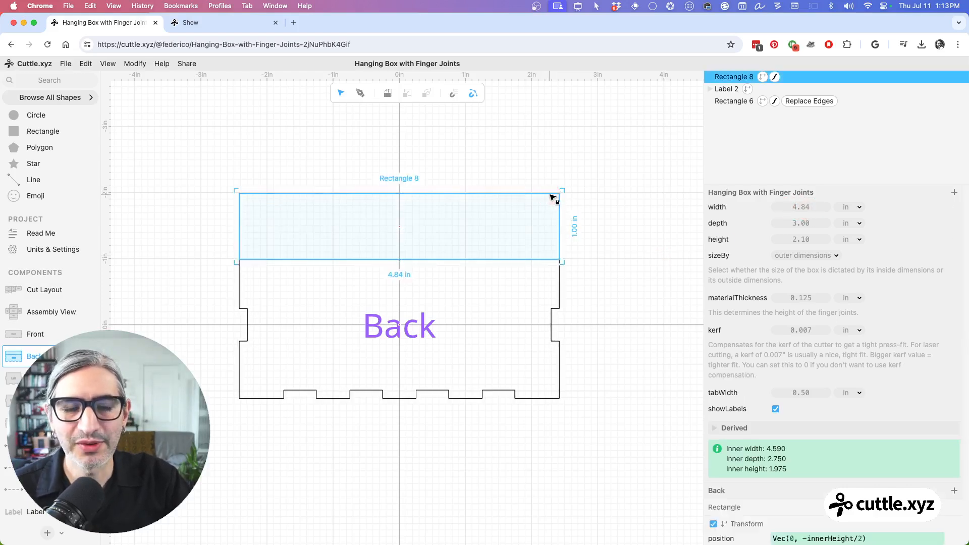
scroll(781, 375, down, 4)
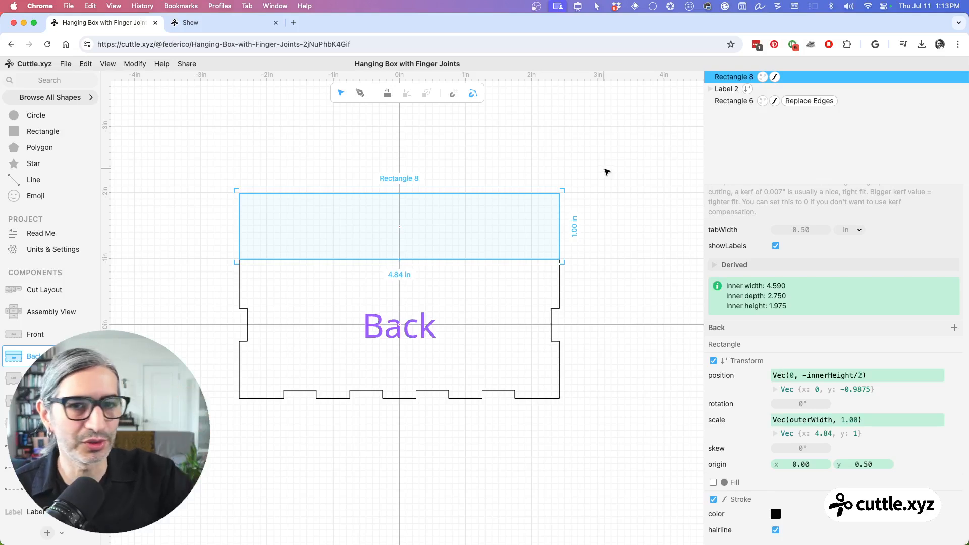
click(486, 153)
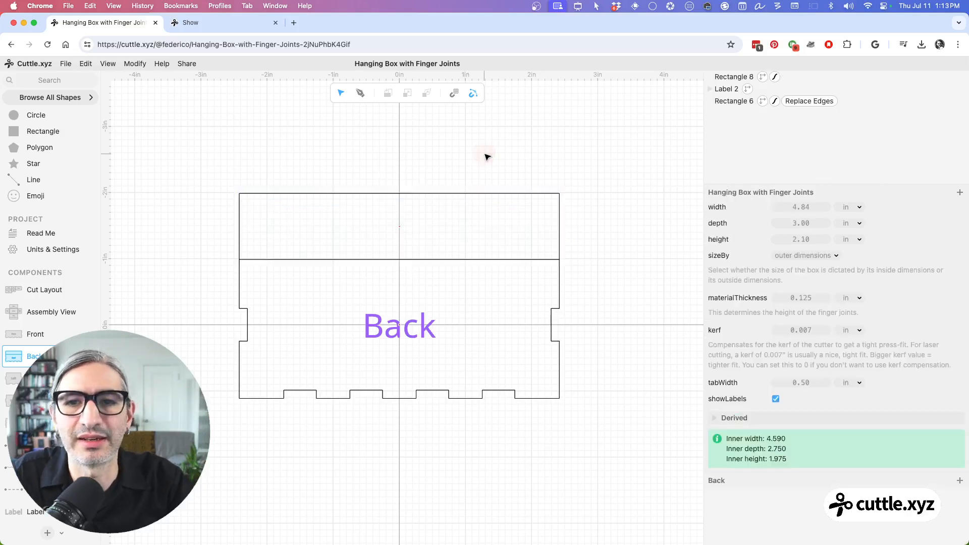
Step: With the upper rectangle selected, add a project parameter named hangingTabHeight and set its value to 1
click(487, 196)
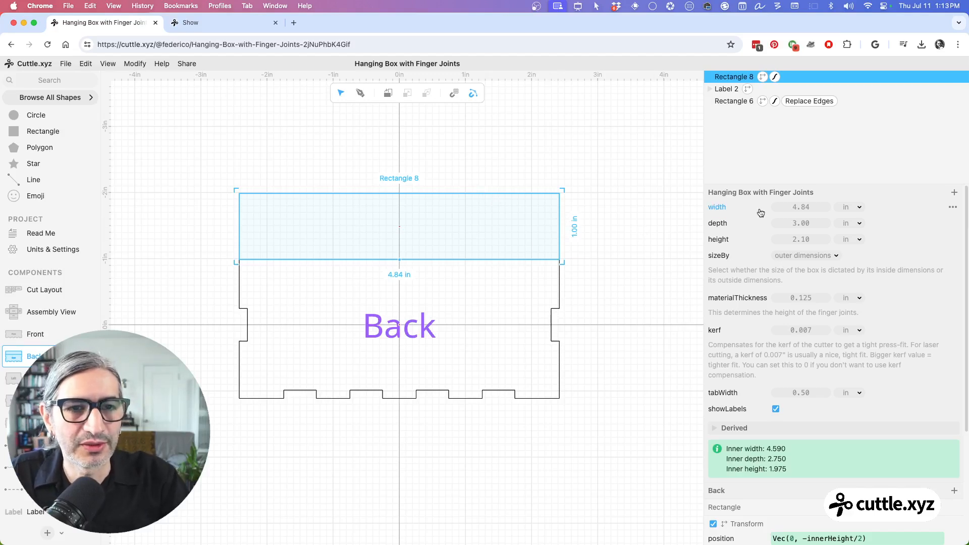
scroll(803, 186, down, 1)
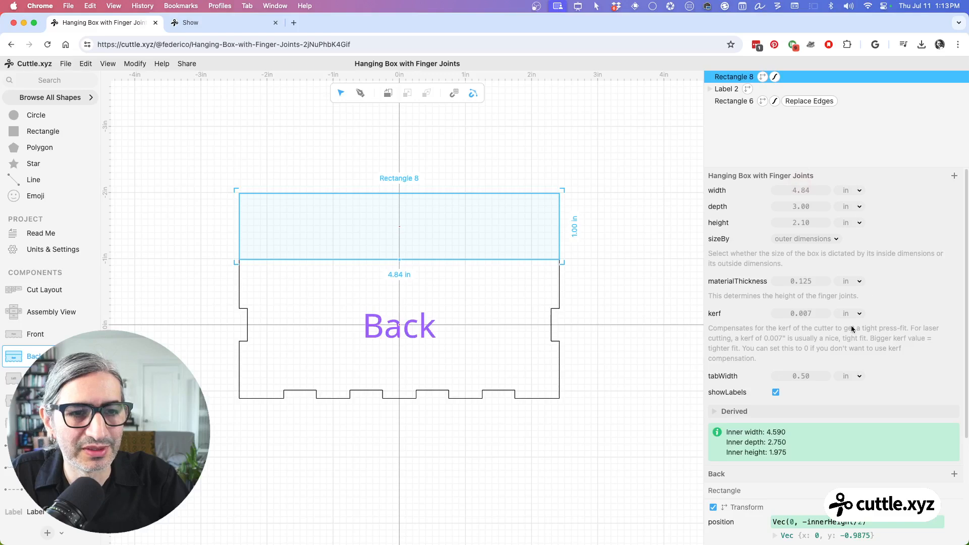
click(955, 177)
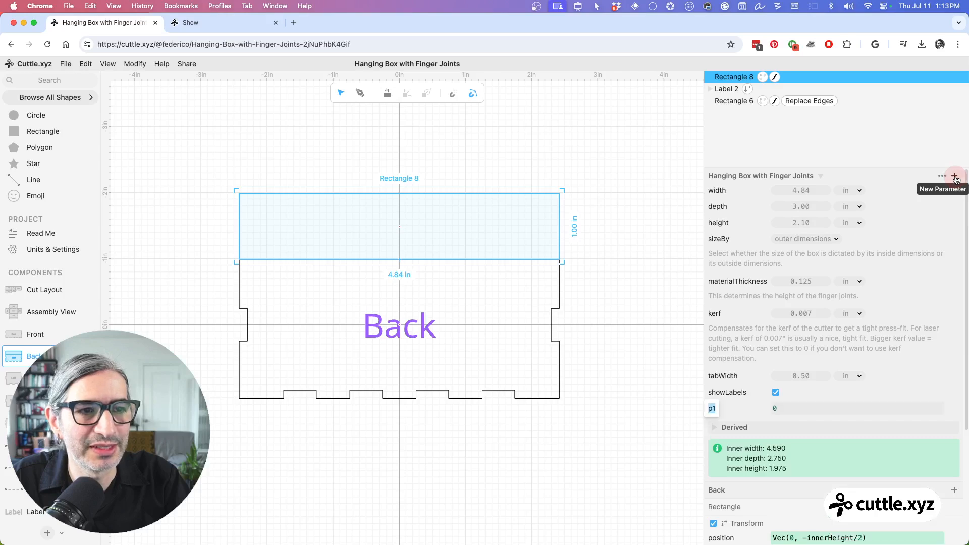
text(ha)
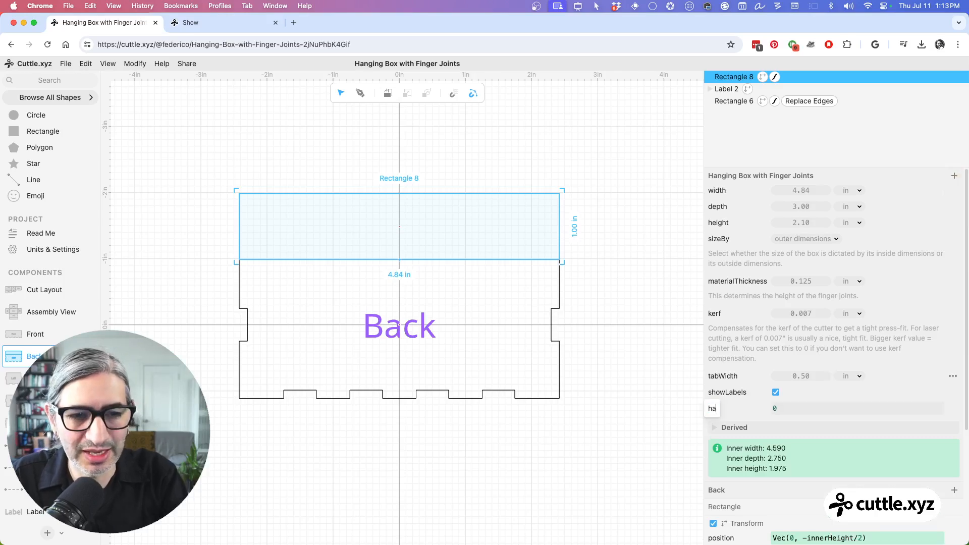
text(ngin)
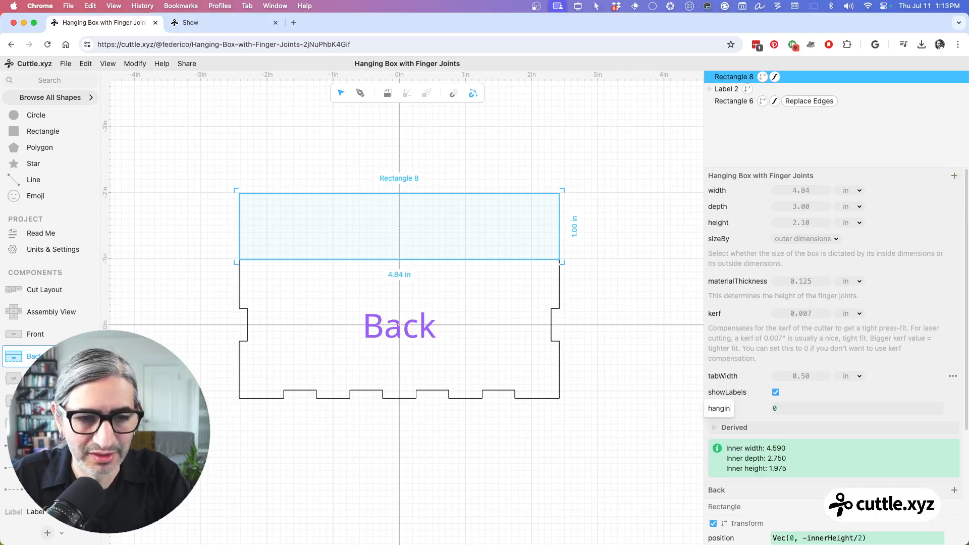
text(gTab)
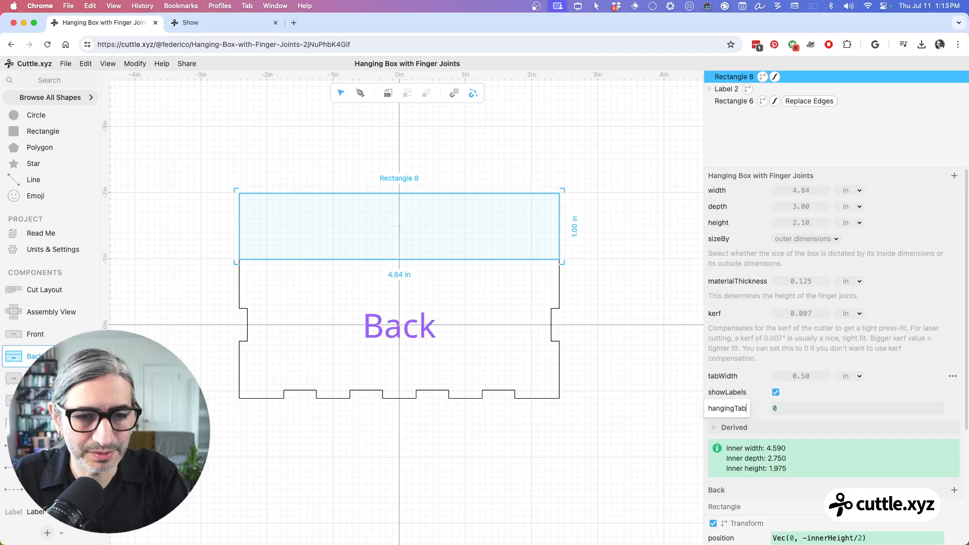
text(He)
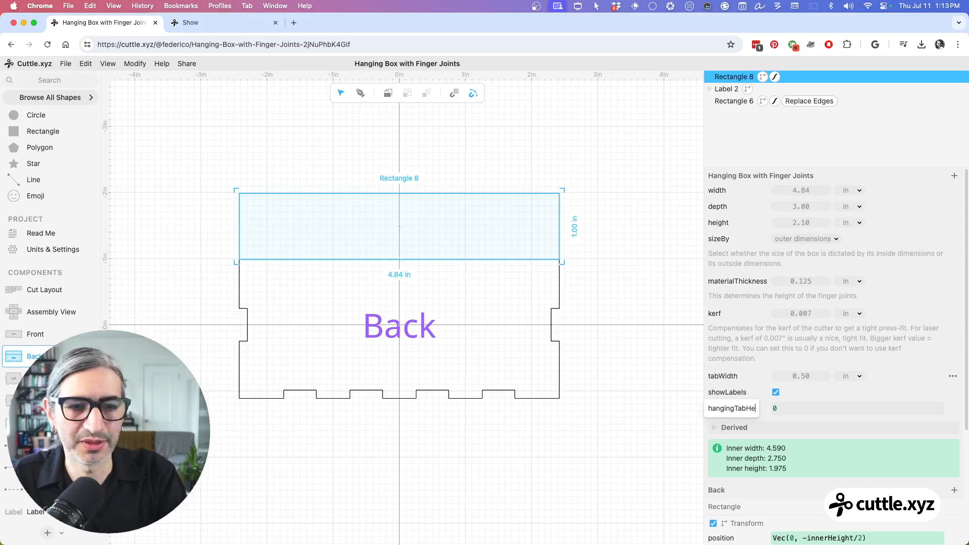
text(ight)
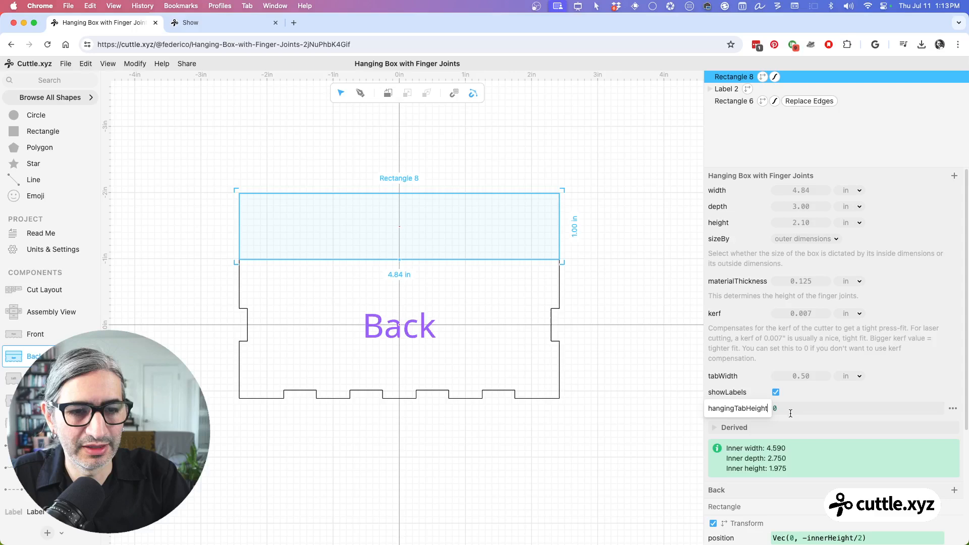
click(790, 409)
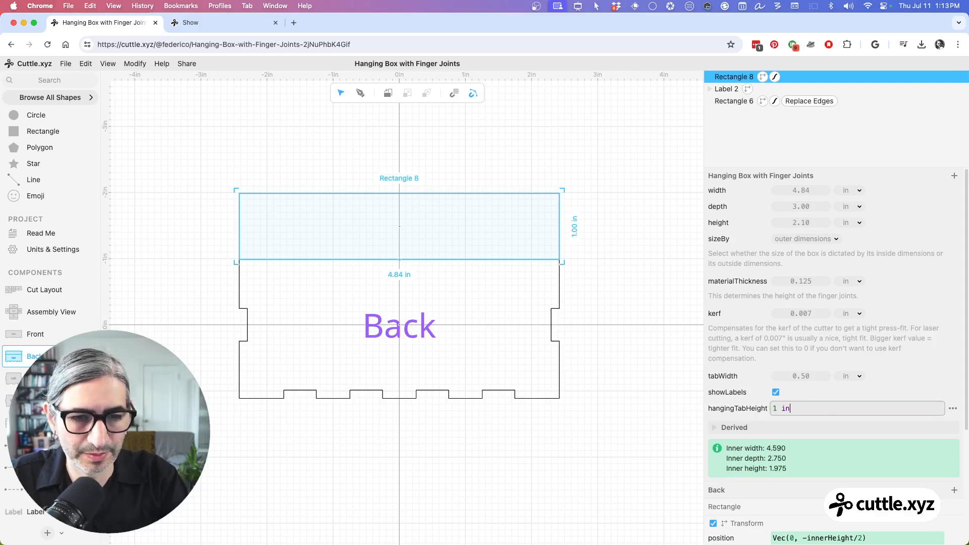
key(Return)
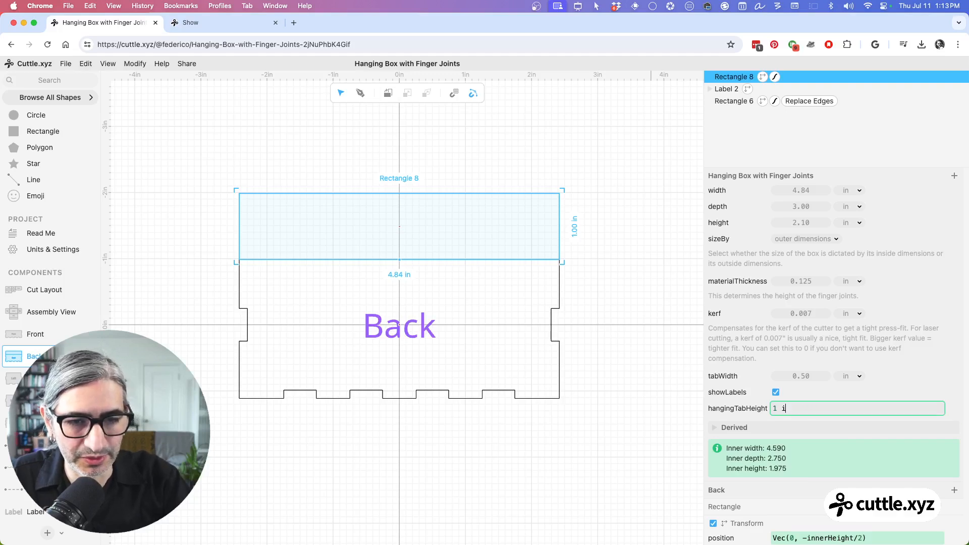
key(Return)
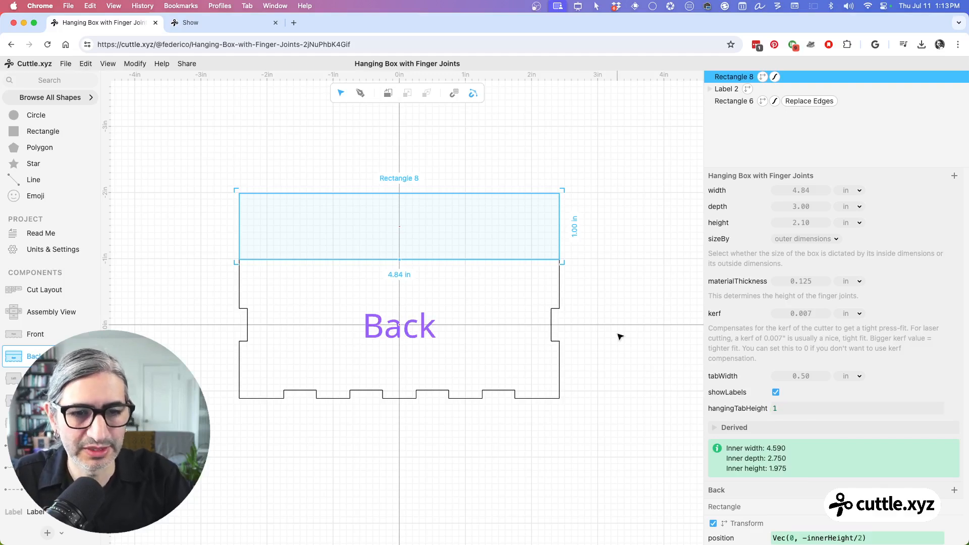
Step: Replace the fixed vertical value in the upper rectangle's scale expression with hangingTabHeight, then deselect the rectangle
scroll(772, 418, down, 3)
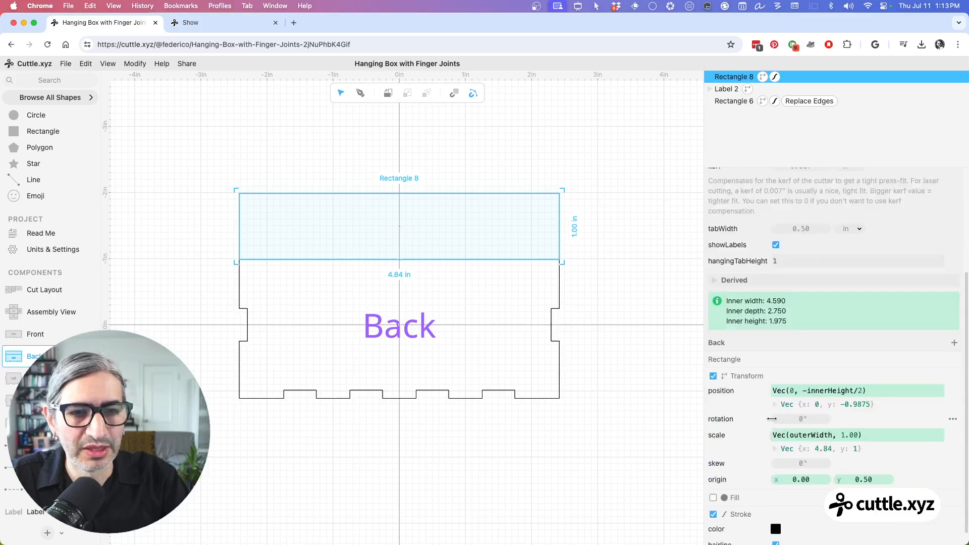
scroll(772, 418, down, 1)
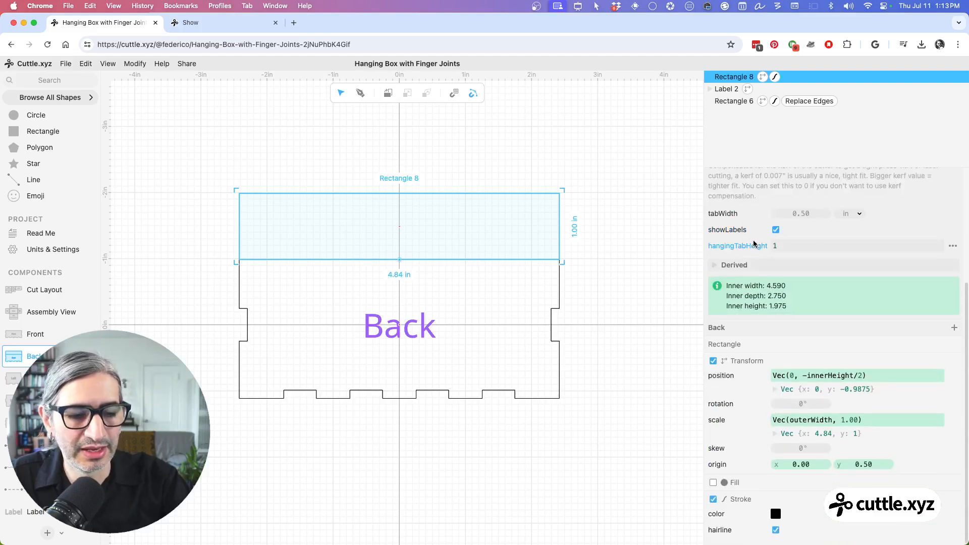
drag(753, 242, 754, 242)
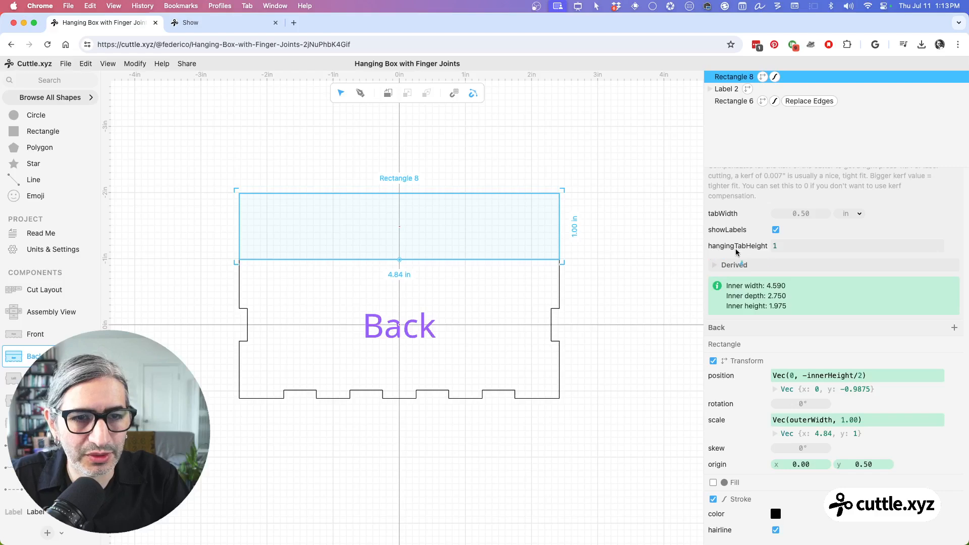
drag(709, 248, 851, 419)
double_click(853, 420)
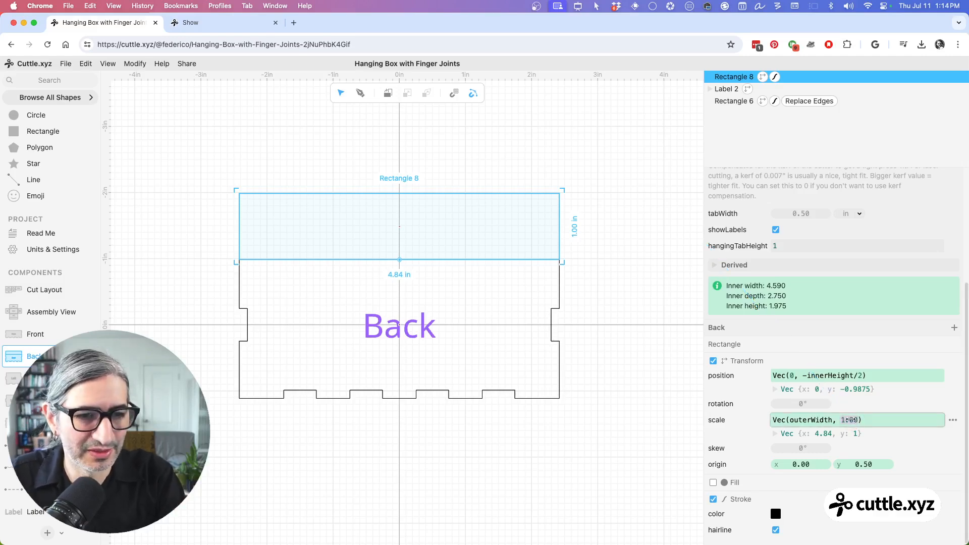
text(ha)
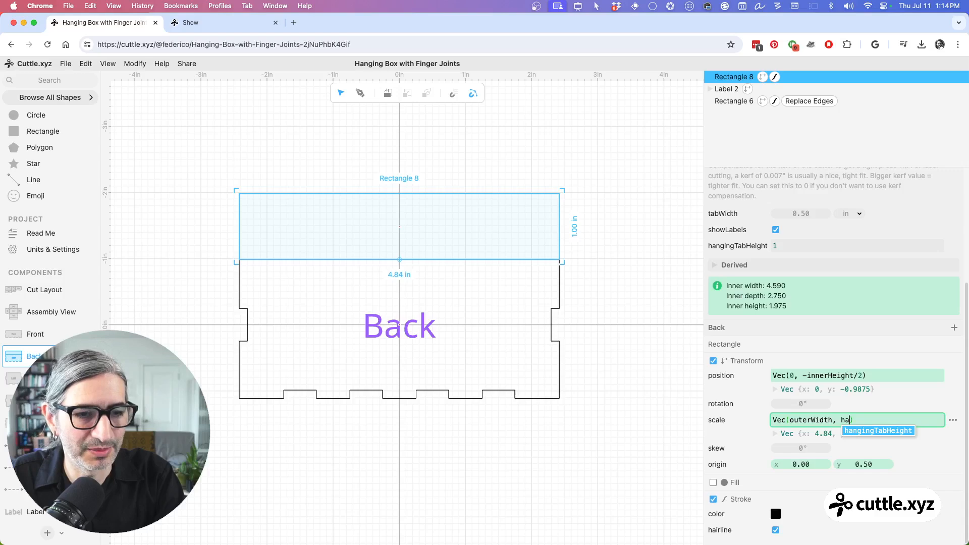
key(Tab)
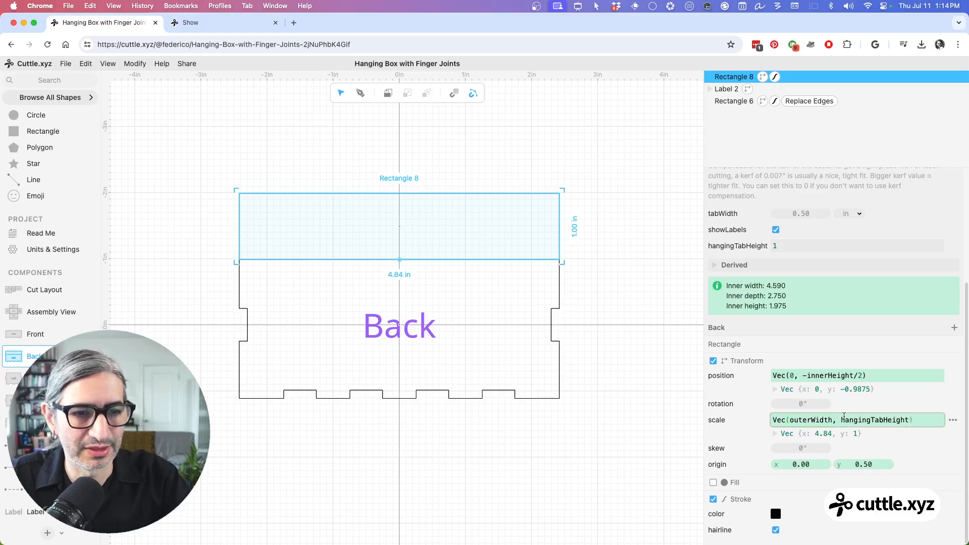
click(601, 296)
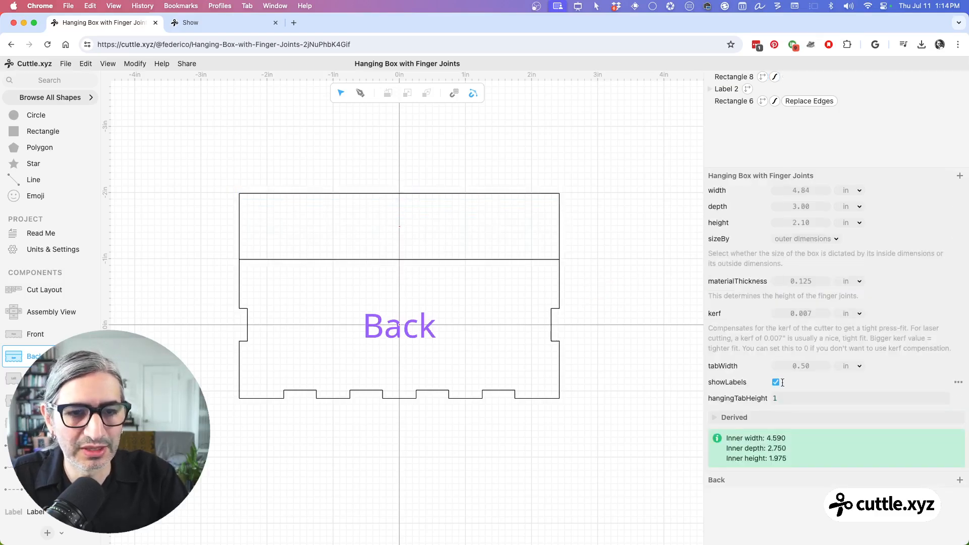
Step: Test the parametric tab by trying hangingTabHeight at 1.14, raising the box height to 2.40 in, and setting hangingTabHeight to 1.06
click(784, 398)
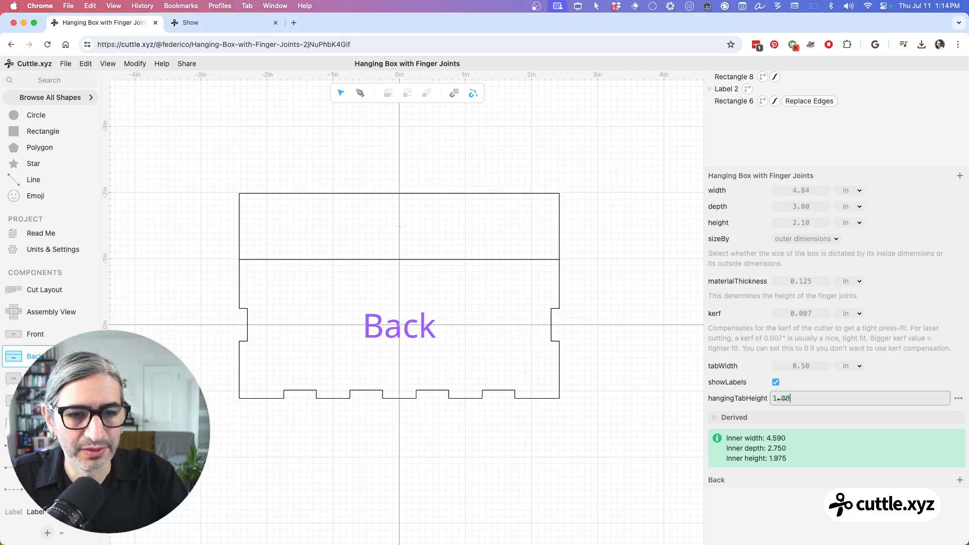
drag(781, 399, 806, 392)
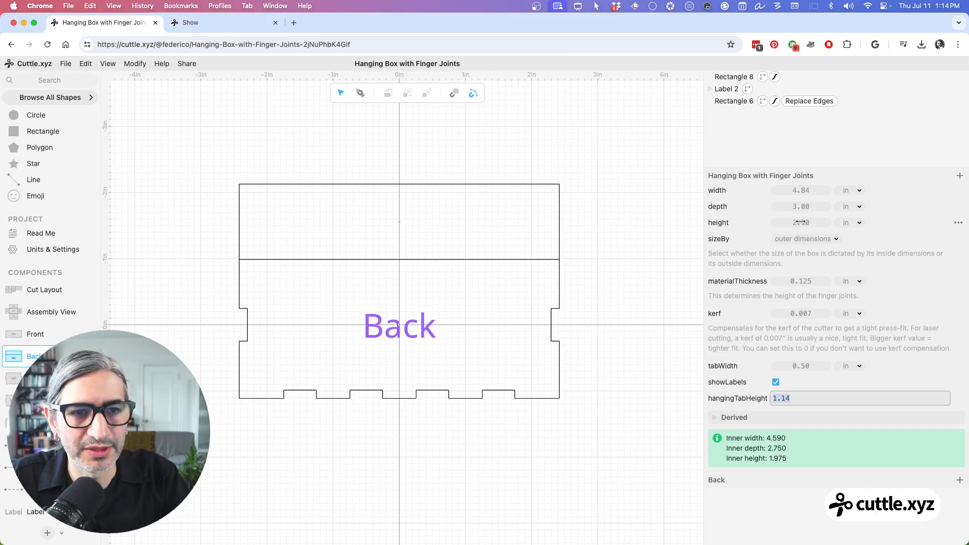
drag(801, 223, 853, 221)
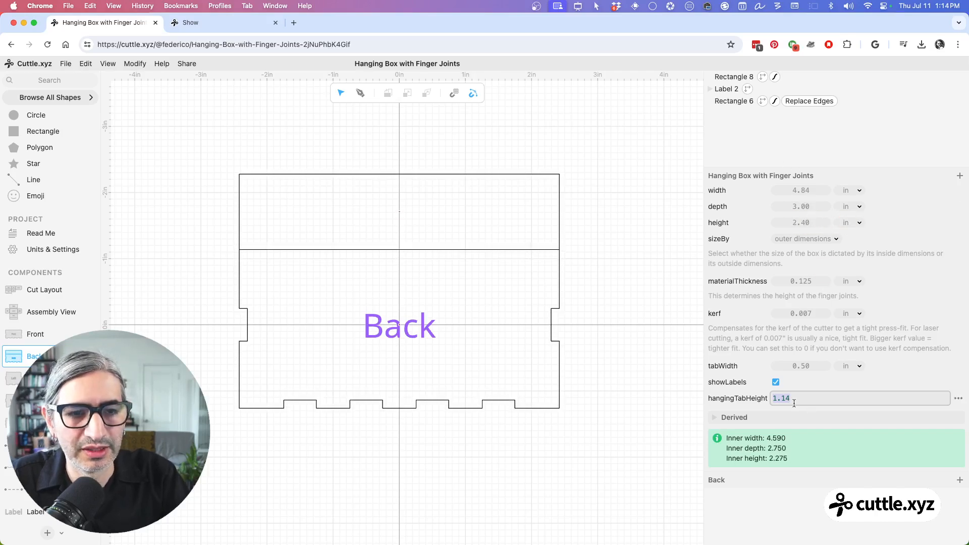
mouse_move(781, 398)
mouse_down()
mouse_move(727, 401)
mouse_move(775, 399)
mouse_up()
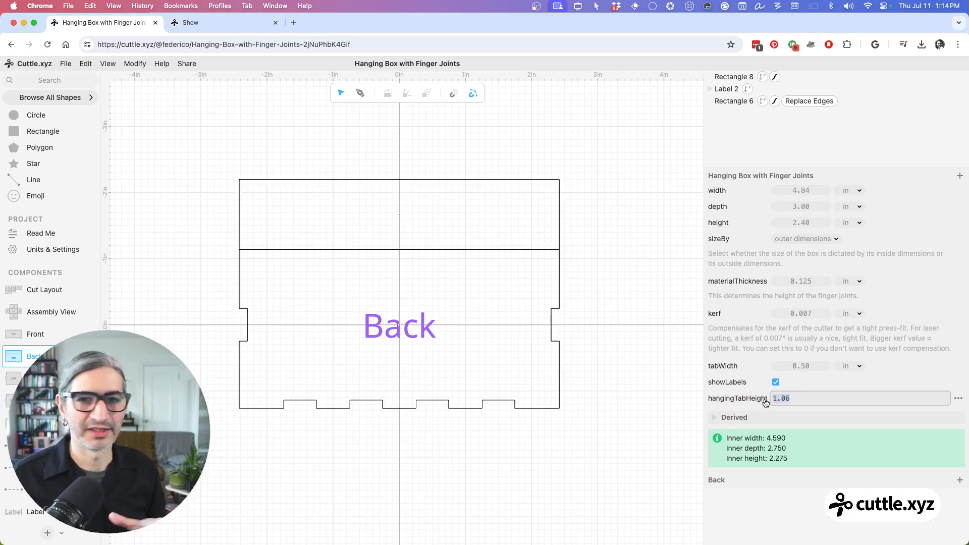
click(621, 391)
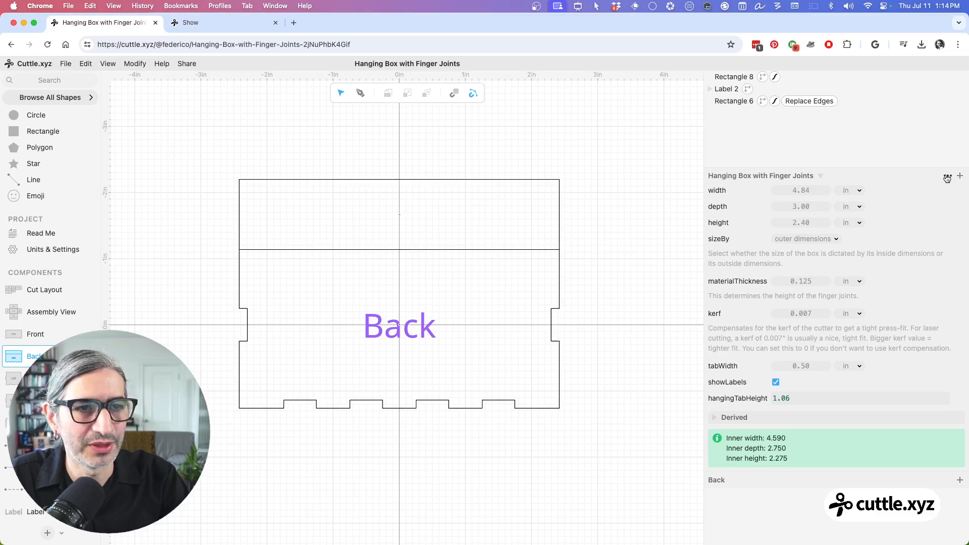
Step: Add a project parameter folder named Hanging Tab Options
click(948, 178)
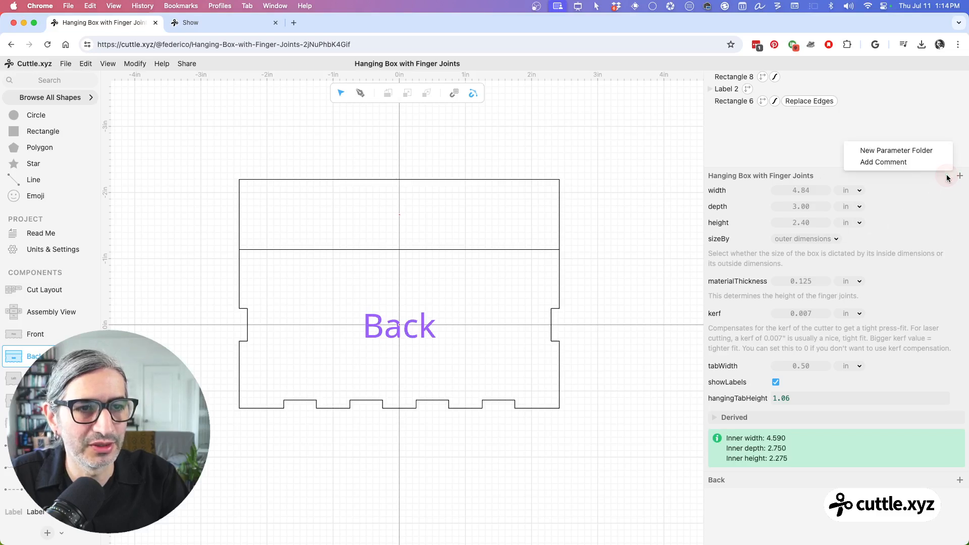
click(894, 151)
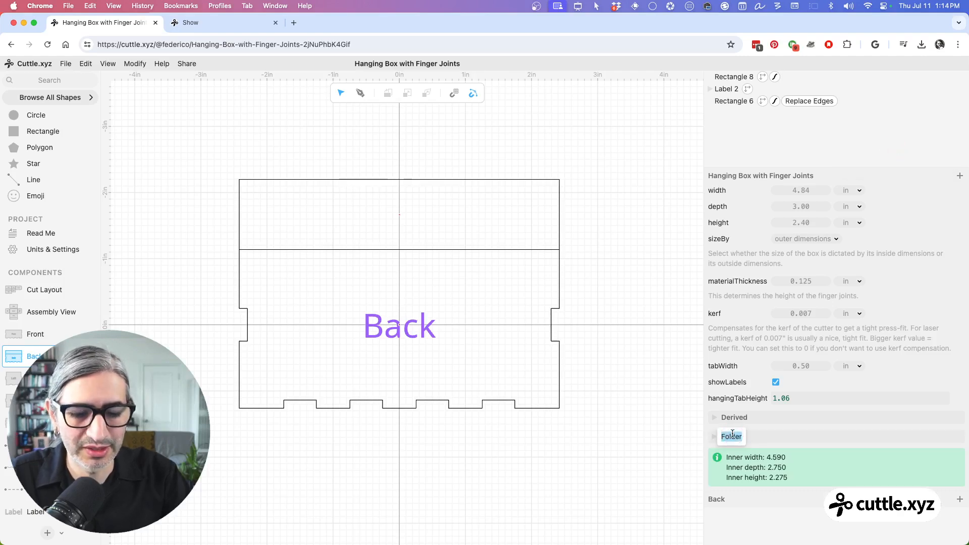
text(Hanging )
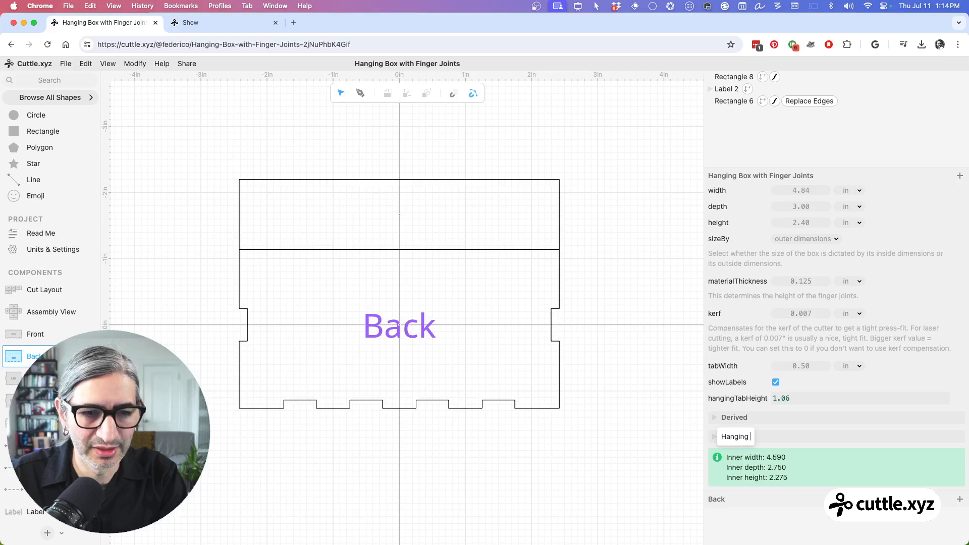
text(Tab Op)
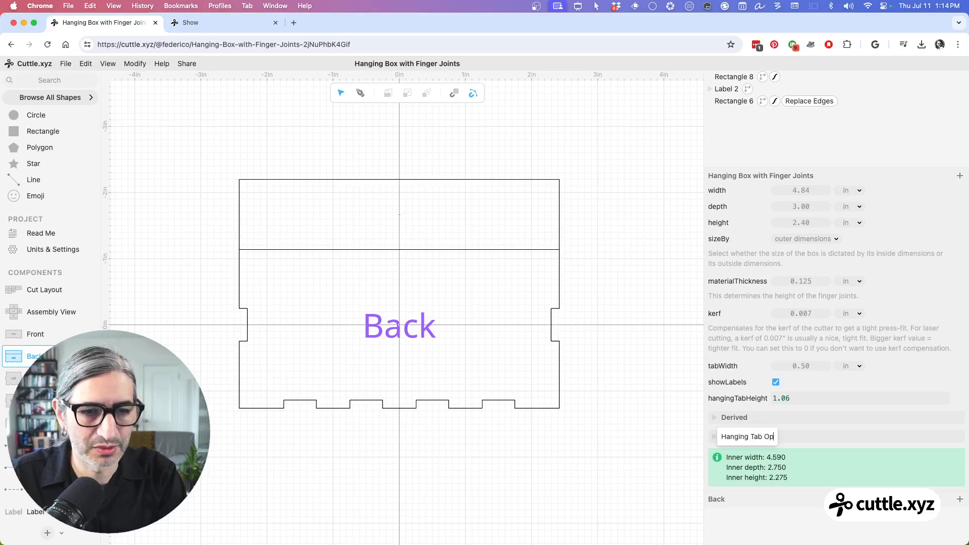
text(tions)
key(Return)
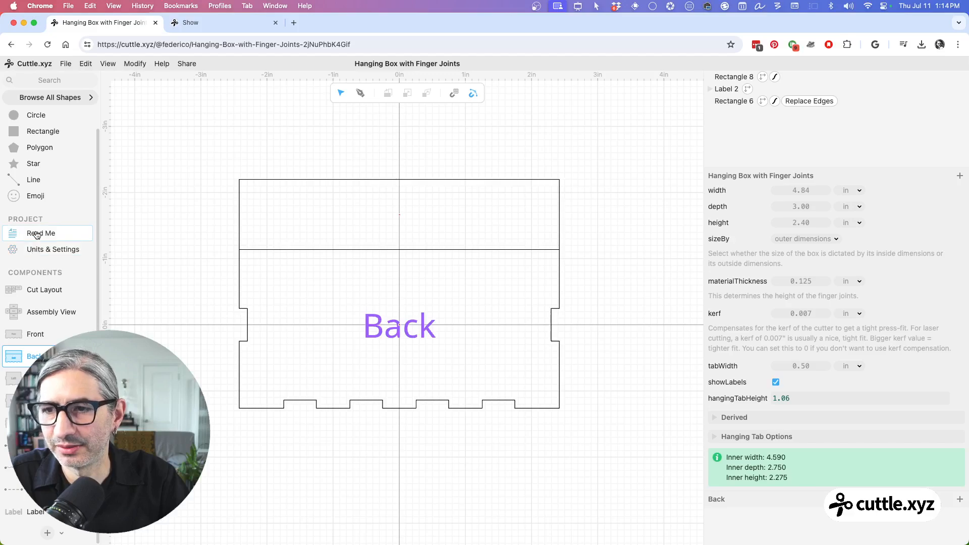
Step: Check in the project's Read Me how the hangingTabHeight parameter and the new folder are presented beside the cut layout
click(37, 233)
scroll(424, 286, down, 10)
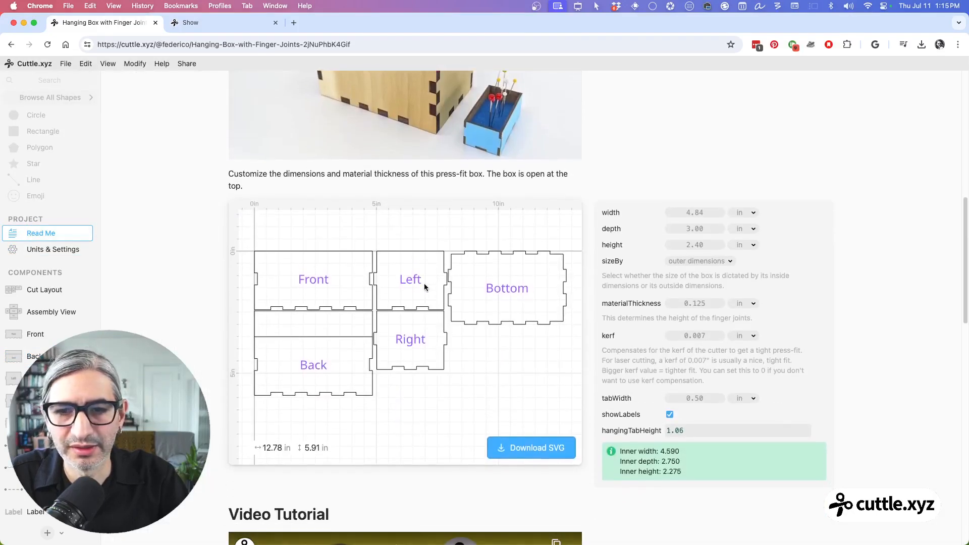
scroll(424, 286, down, 1)
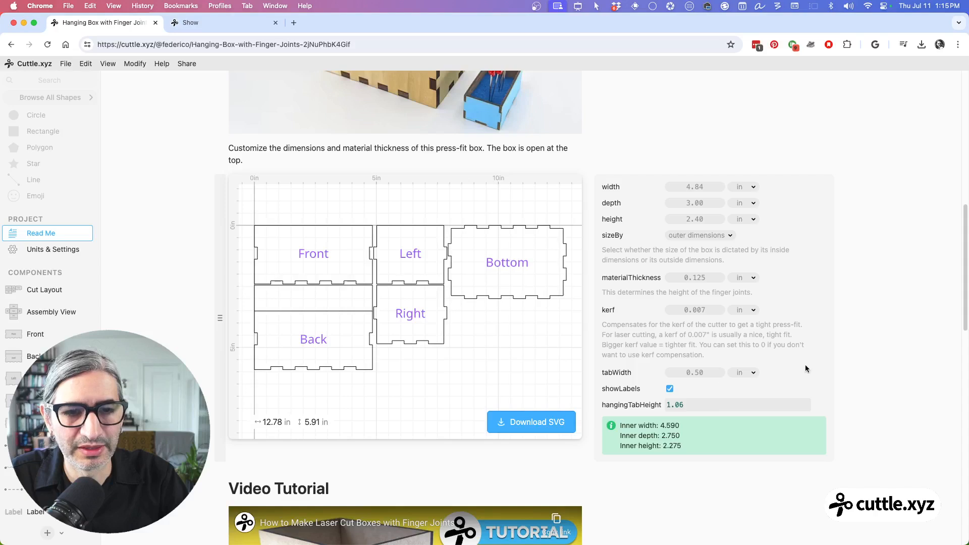
scroll(571, 281, down, 1)
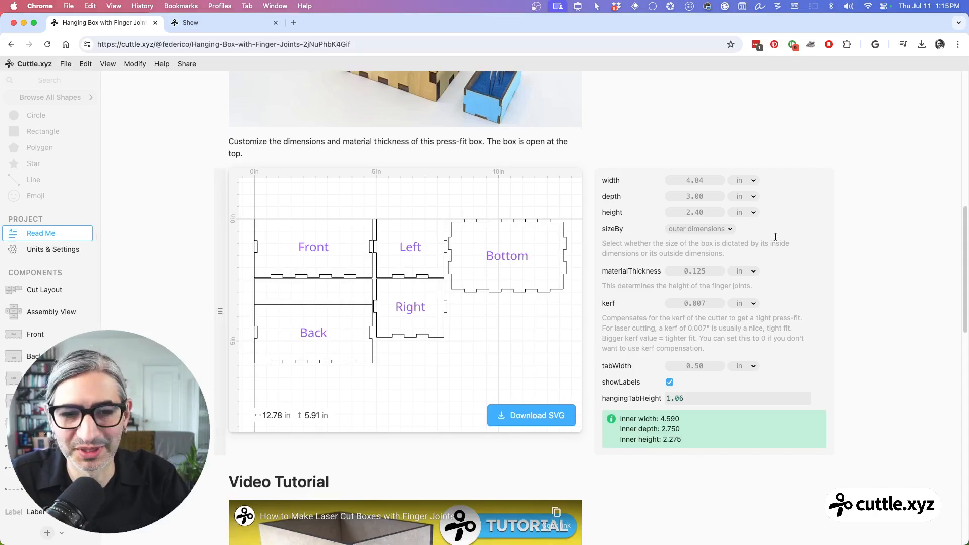
Step: Return to the Back component, move hangingTabHeight into the Hanging Tab Options folder and leave the folder expanded
click(44, 353)
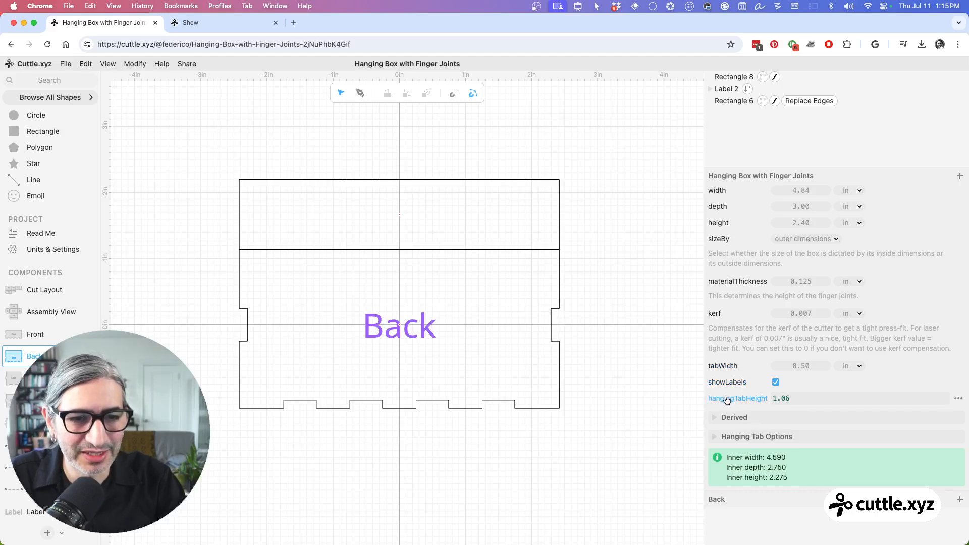
drag(727, 400, 766, 436)
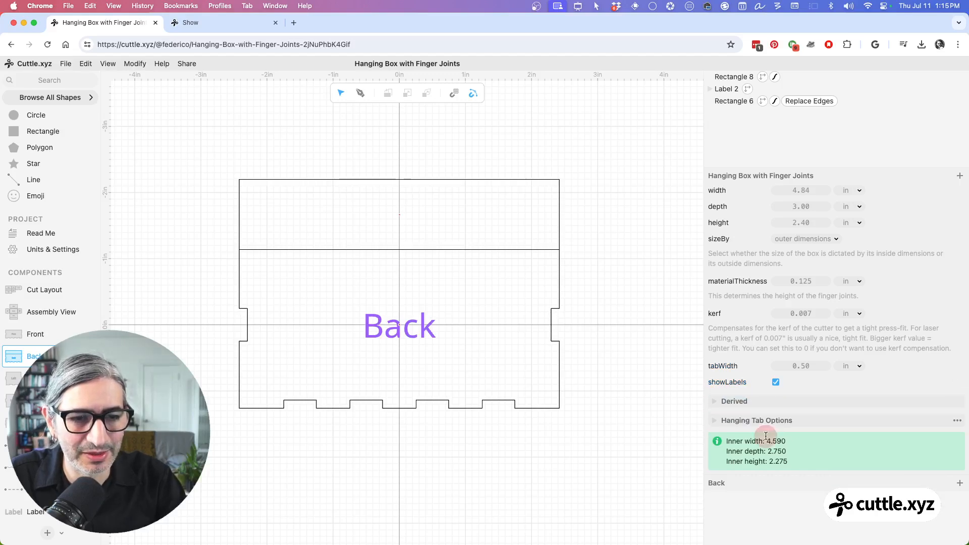
click(716, 422)
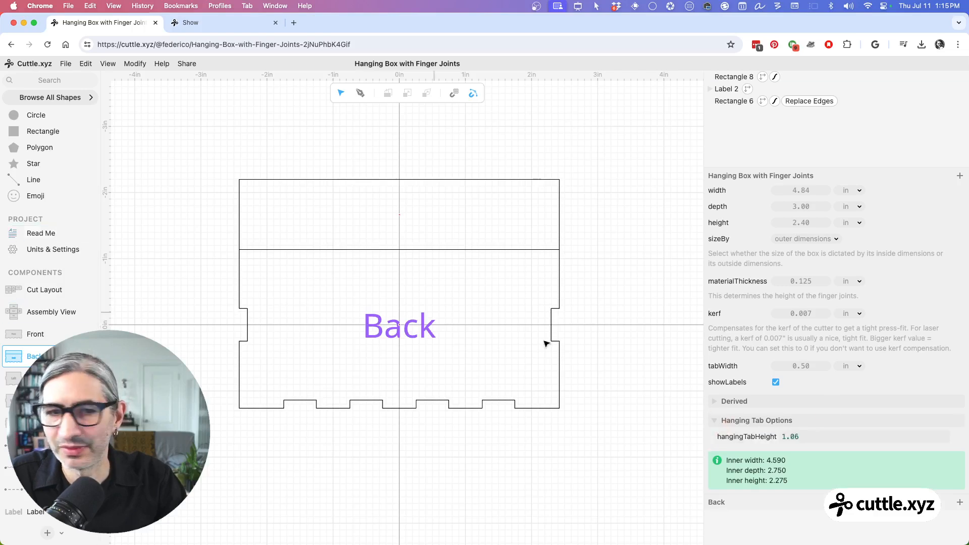
click(713, 422)
click(713, 422)
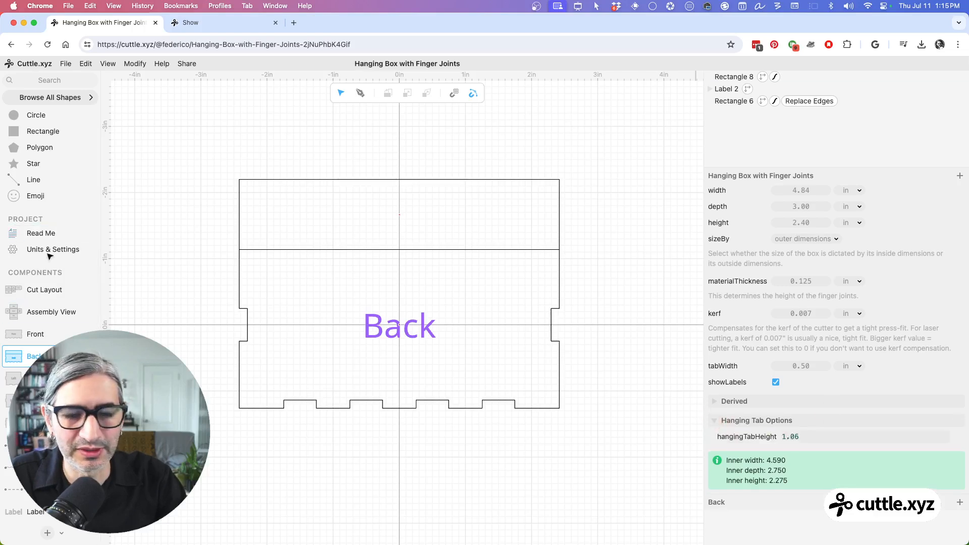
Step: Examine the Hanging Tab Options folder in the Read Me's customizer, collapsing and expanding it
click(34, 233)
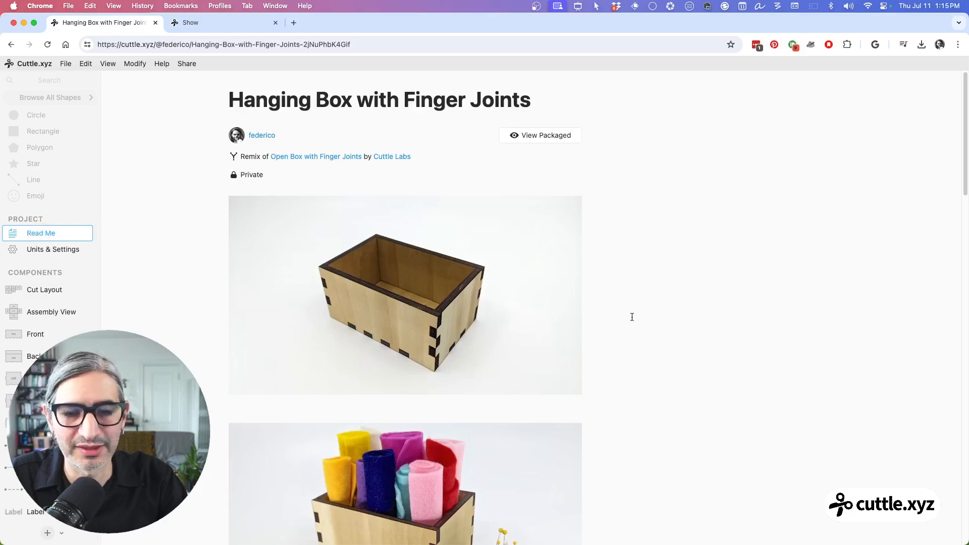
scroll(633, 316, down, 5)
scroll(659, 309, down, 4)
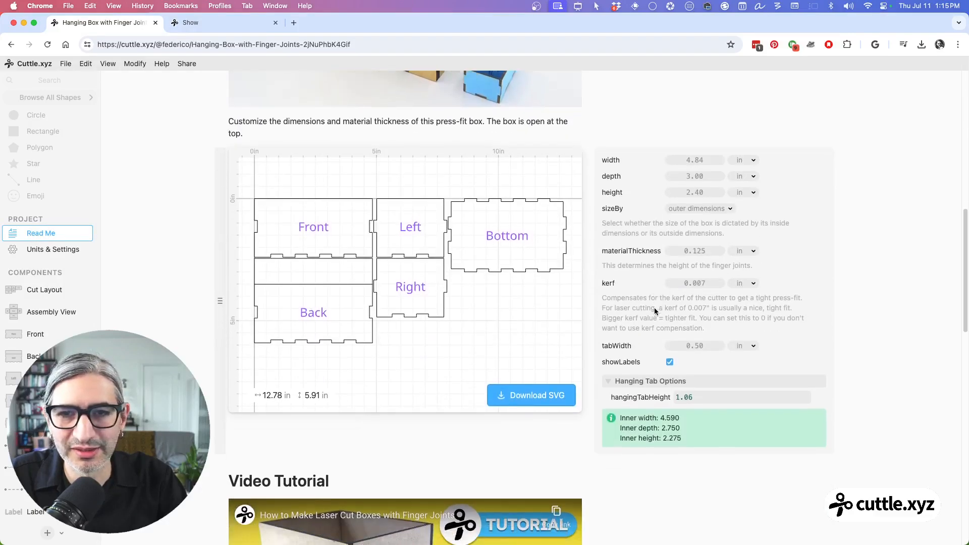
scroll(642, 318, down, 1)
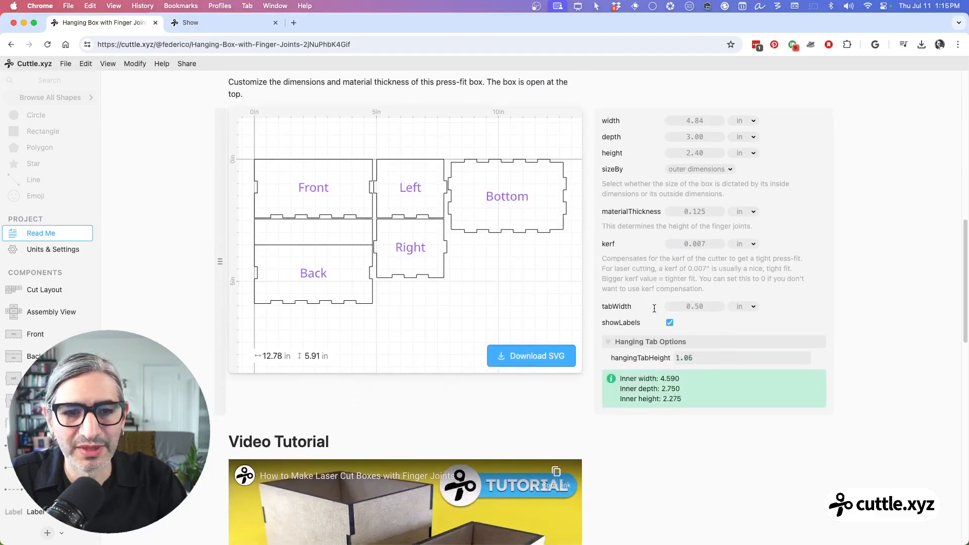
click(610, 343)
click(610, 342)
click(610, 343)
click(610, 343)
click(609, 343)
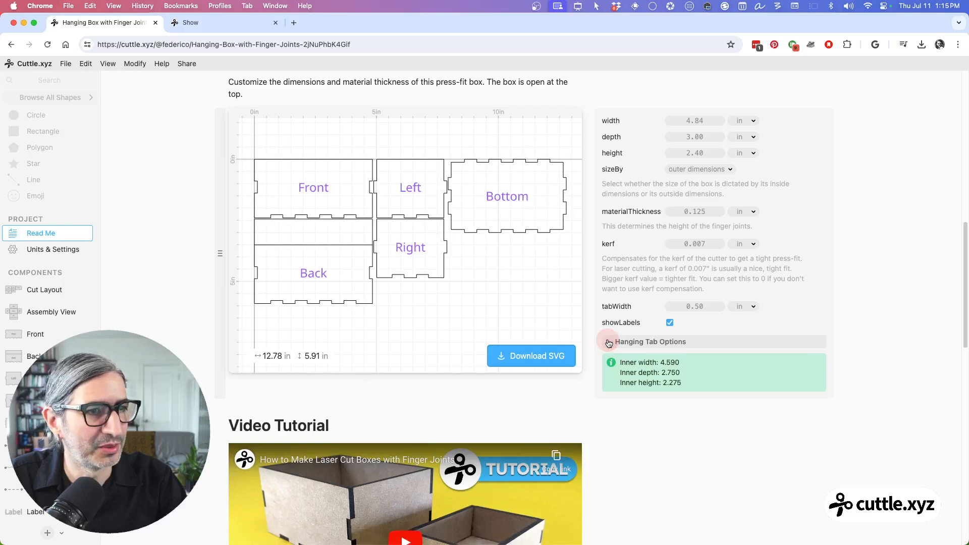
click(609, 343)
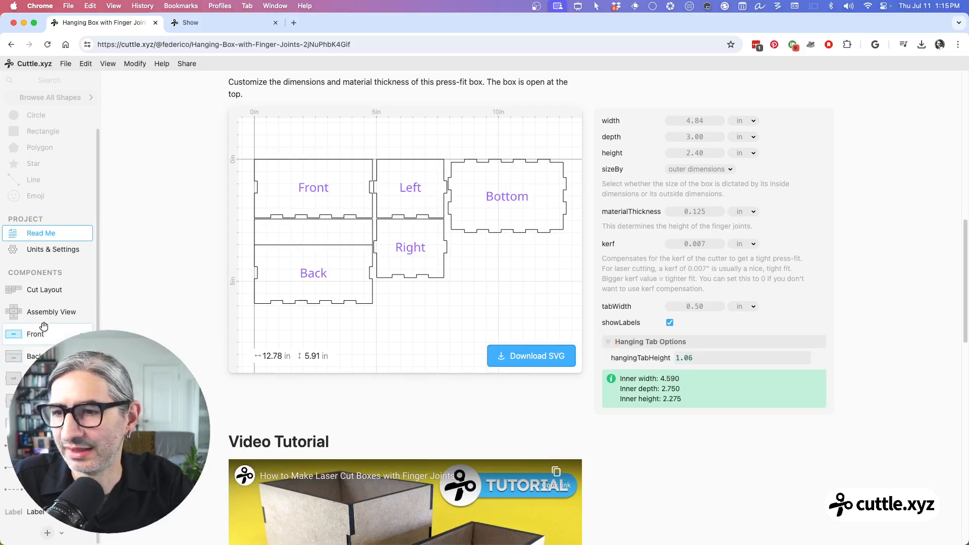
Step: In the Back component, weld the tab rectangle and the finger-jointed panel with a Boolean Union, then deselect the group
click(39, 352)
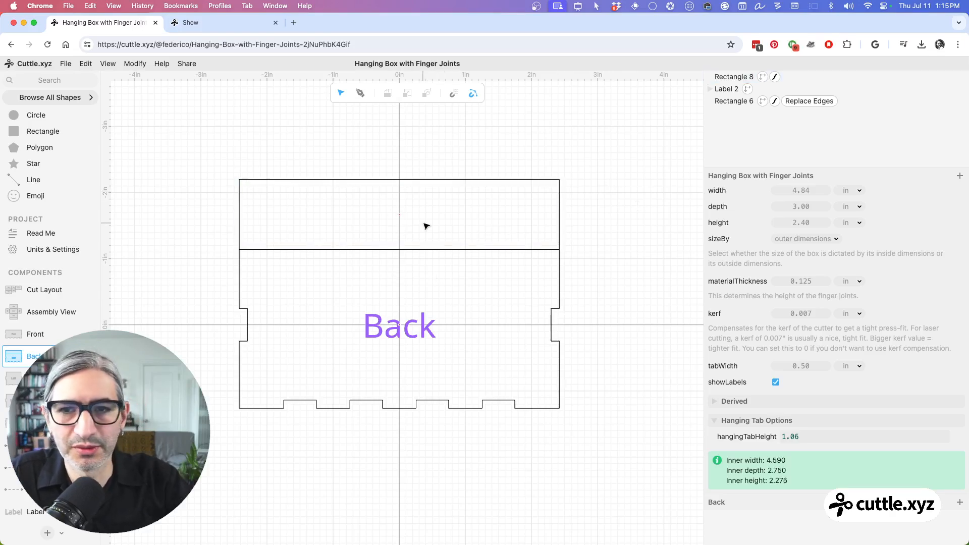
drag(216, 142, 358, 268)
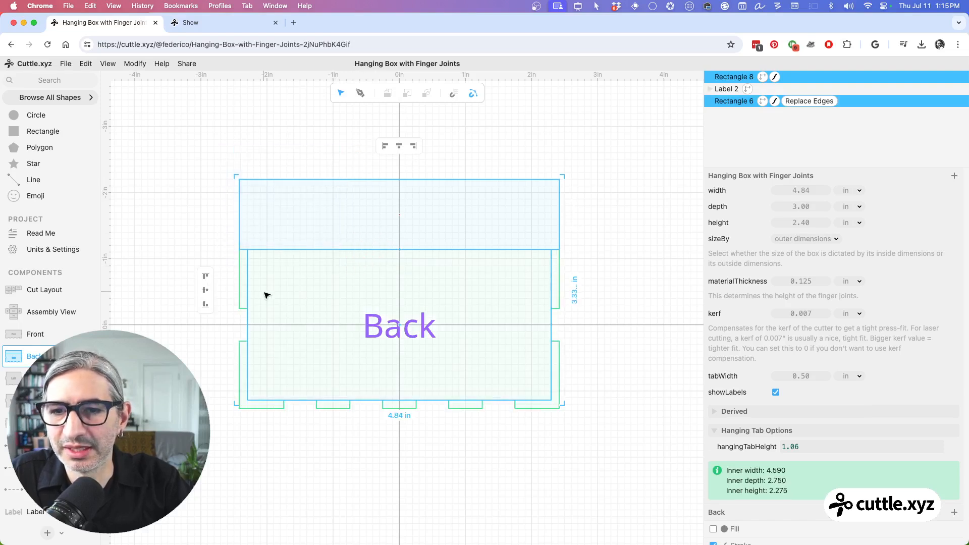
click(135, 64)
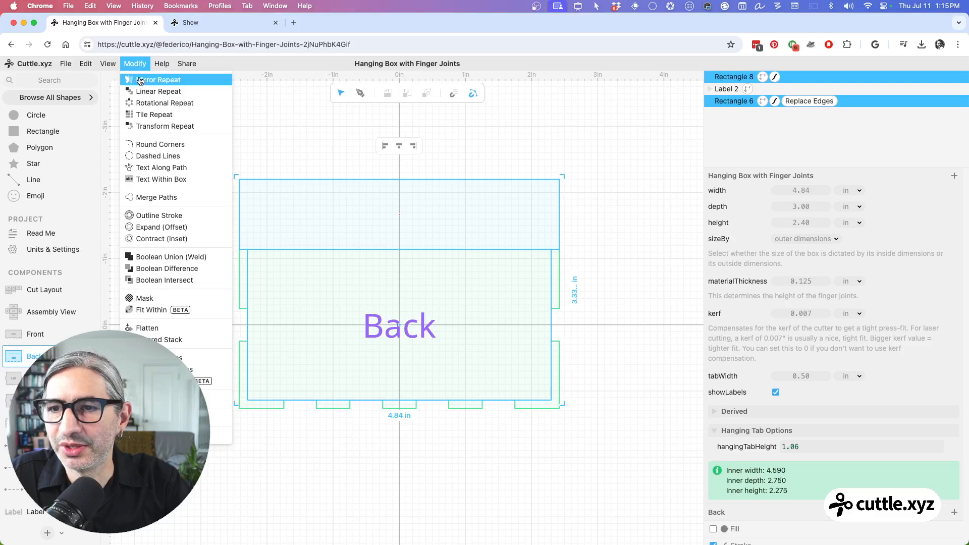
click(167, 257)
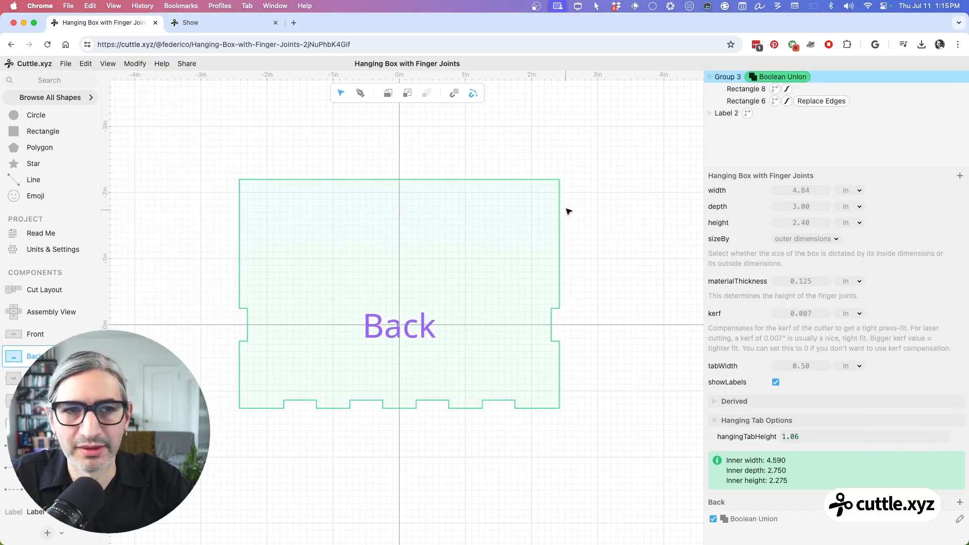
click(633, 153)
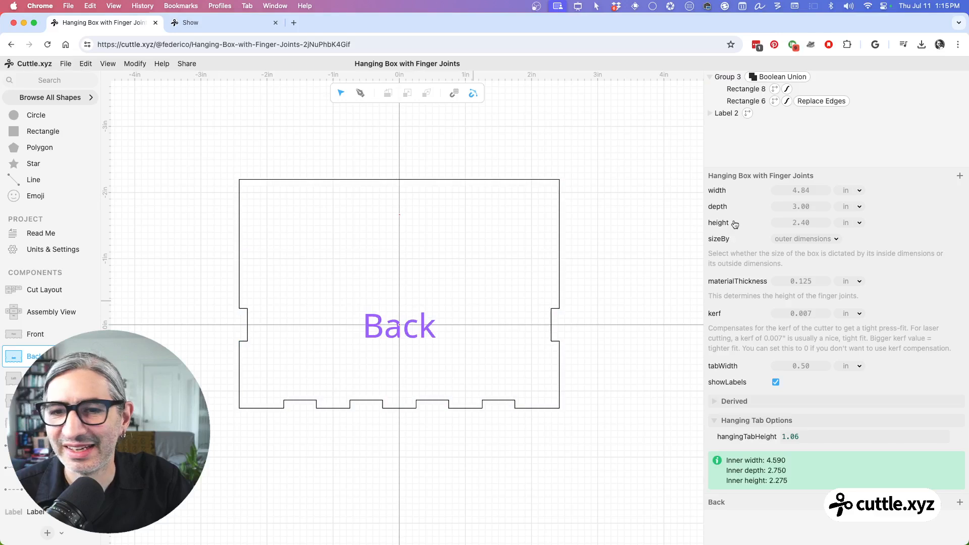
Step: Set the box height to 2.30 in and hangingTabHeight to 0.84 to test the welded back panel
drag(803, 223, 791, 223)
drag(790, 436, 759, 437)
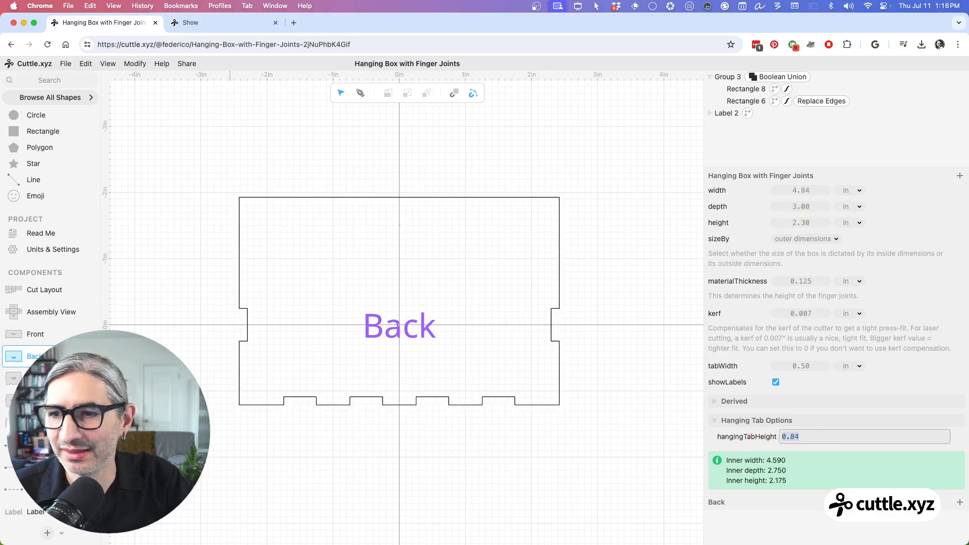
Step: Set hangingTabHeight to 0.83 while viewing the Cut Layout, and return to the Back component
click(47, 291)
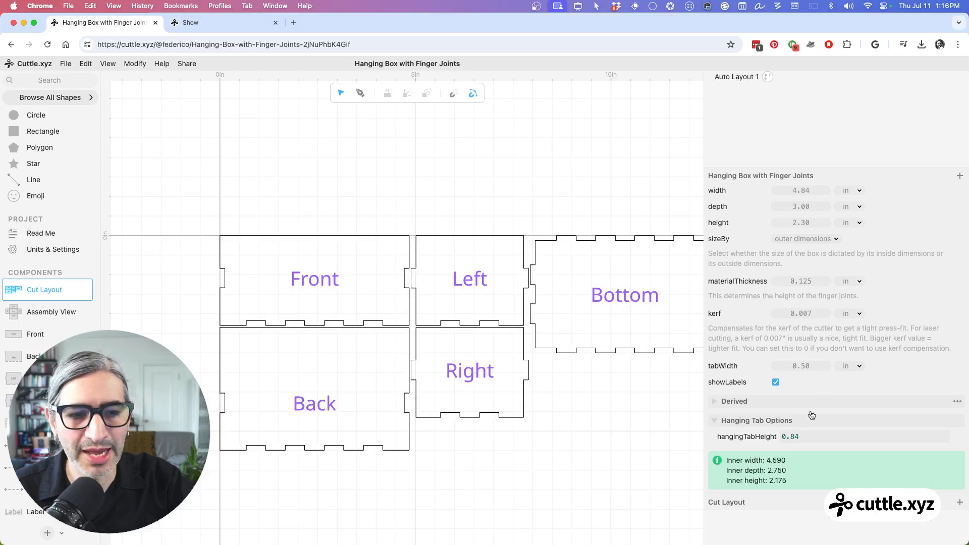
mouse_move(787, 433)
mouse_down()
mouse_move(822, 435)
mouse_move(793, 443)
mouse_up()
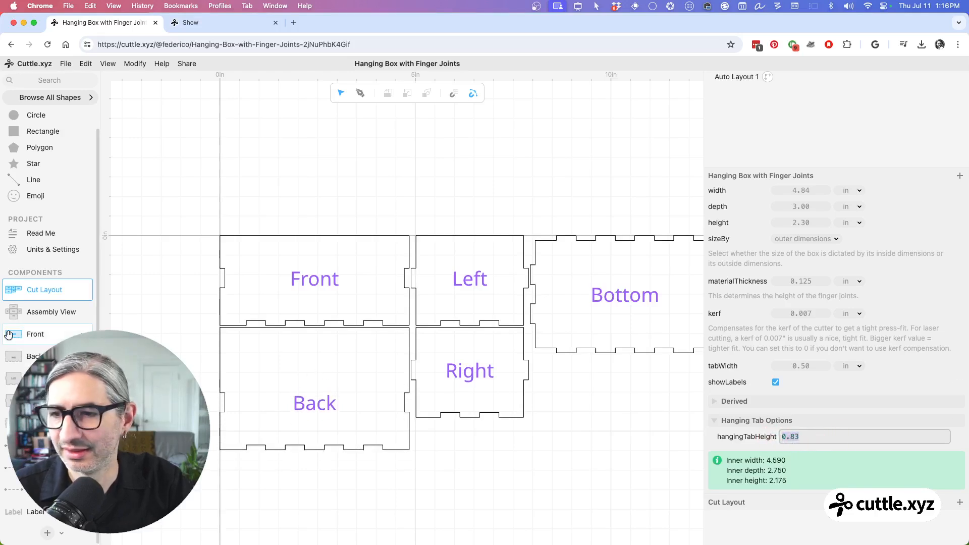
click(33, 357)
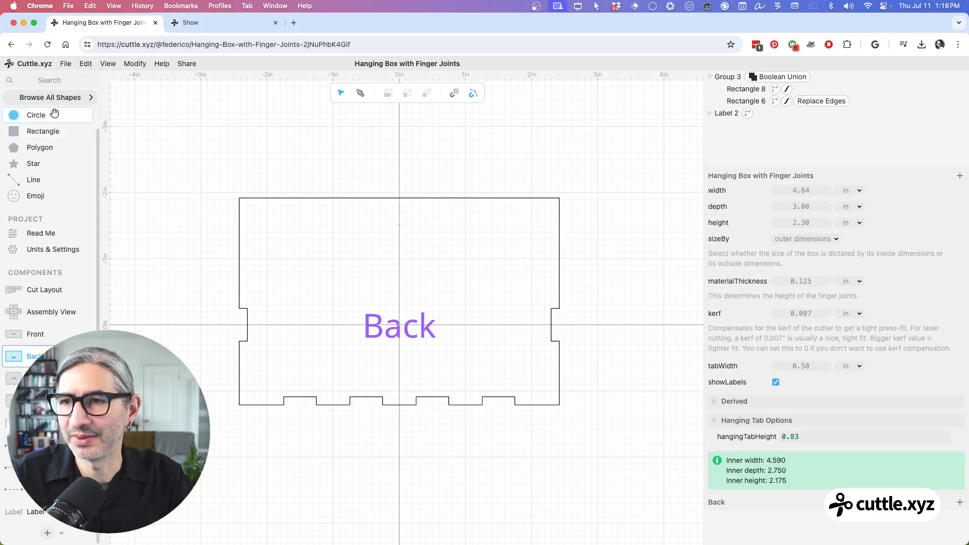
Step: Add a circle at the origin of the Back component and set its scale to 0.125
drag(14, 115, 401, 324)
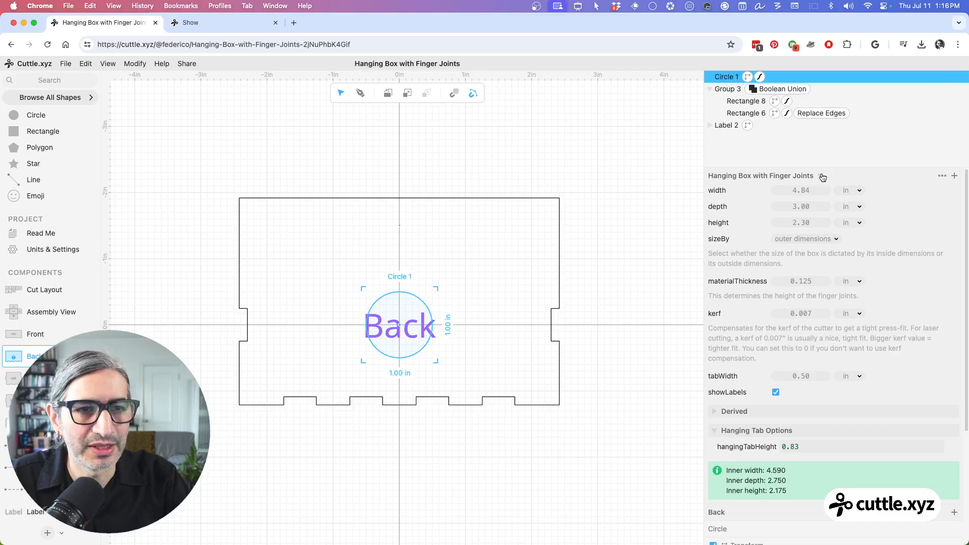
click(822, 177)
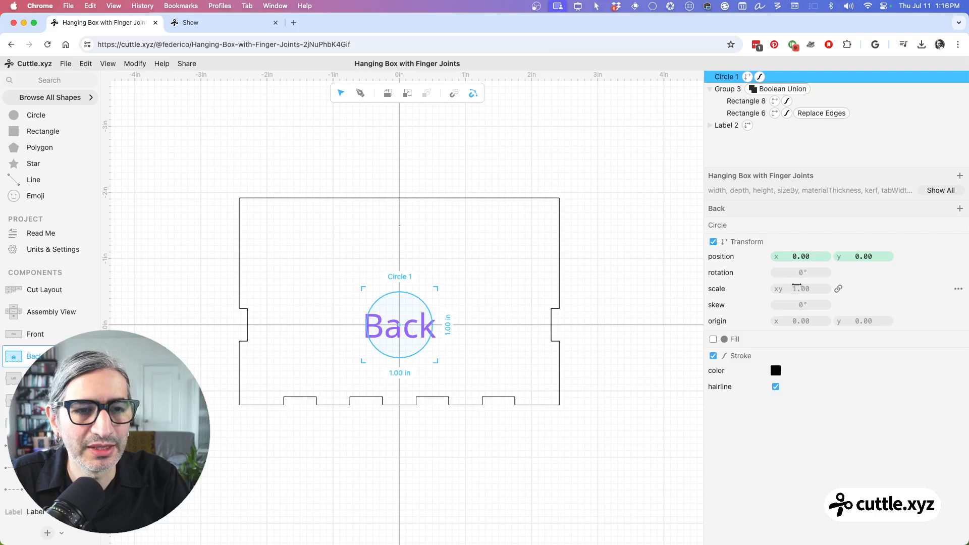
click(800, 287)
text(0)
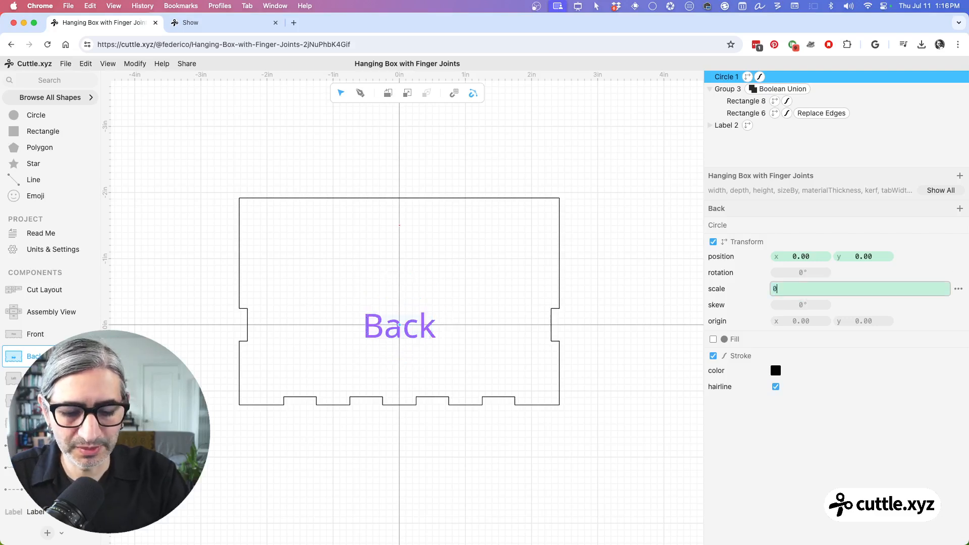
text(.125)
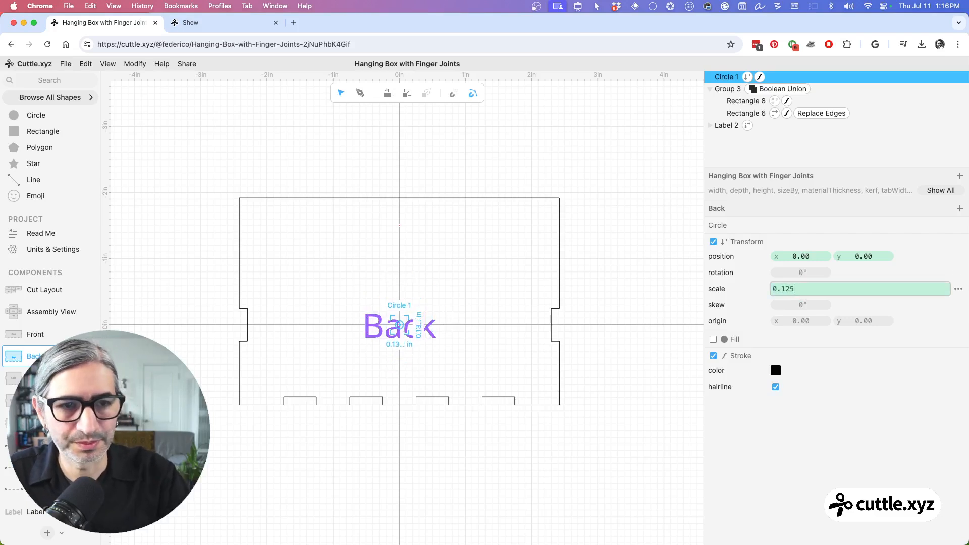
key(Return)
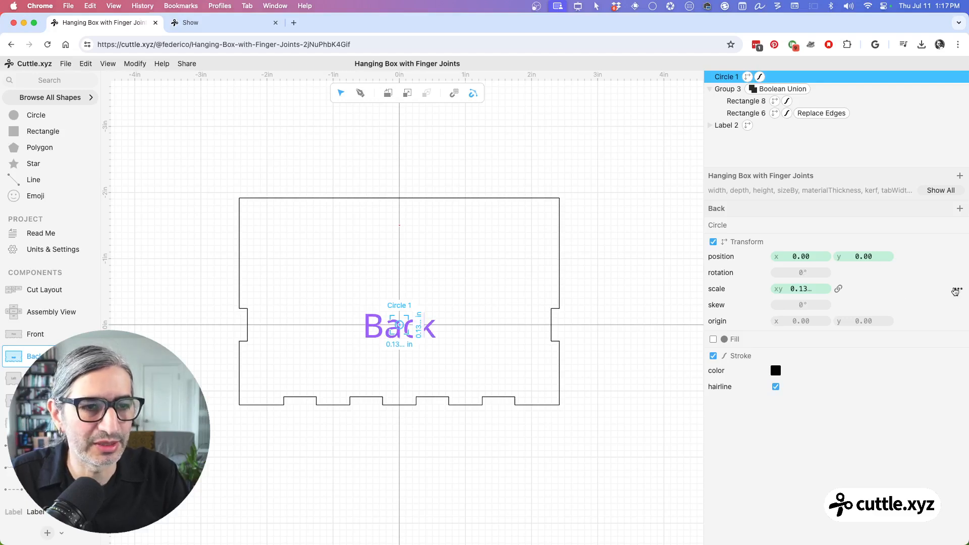
Step: Extract the circle's scale as a parameter named holeScale and deselect the circle
click(958, 291)
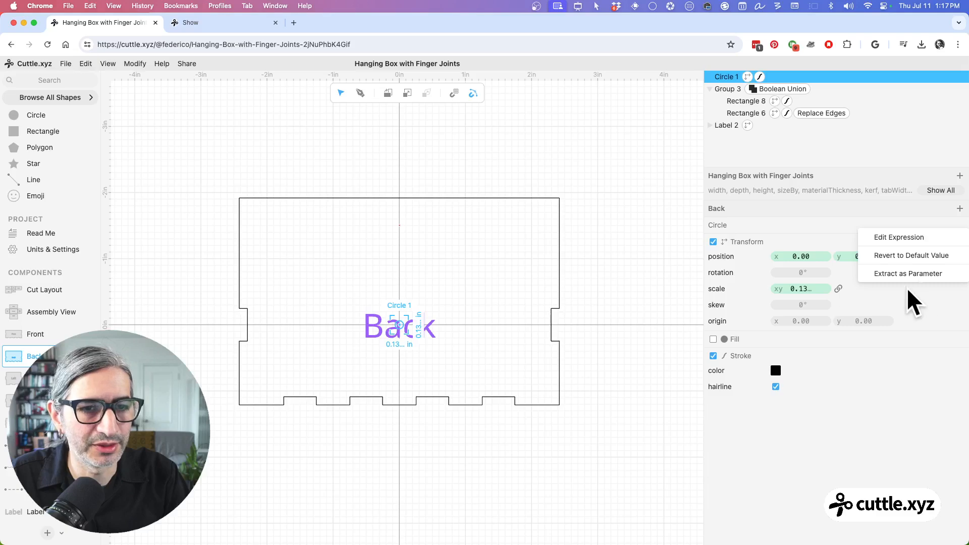
click(938, 276)
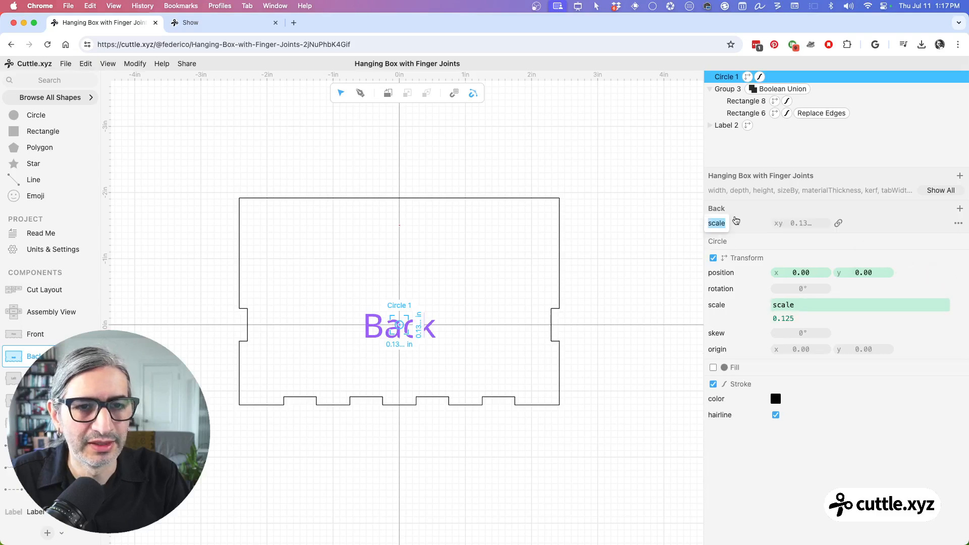
text(hole)
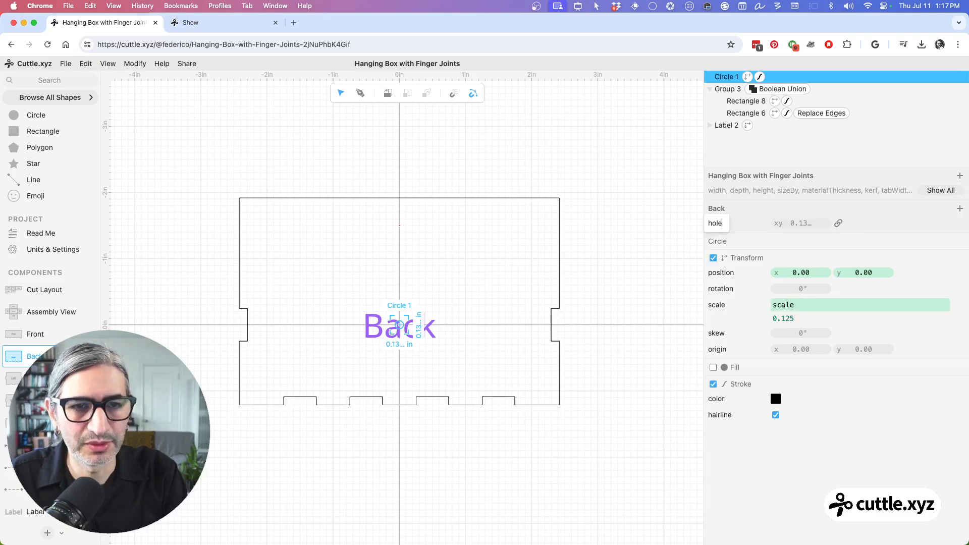
text(Scale)
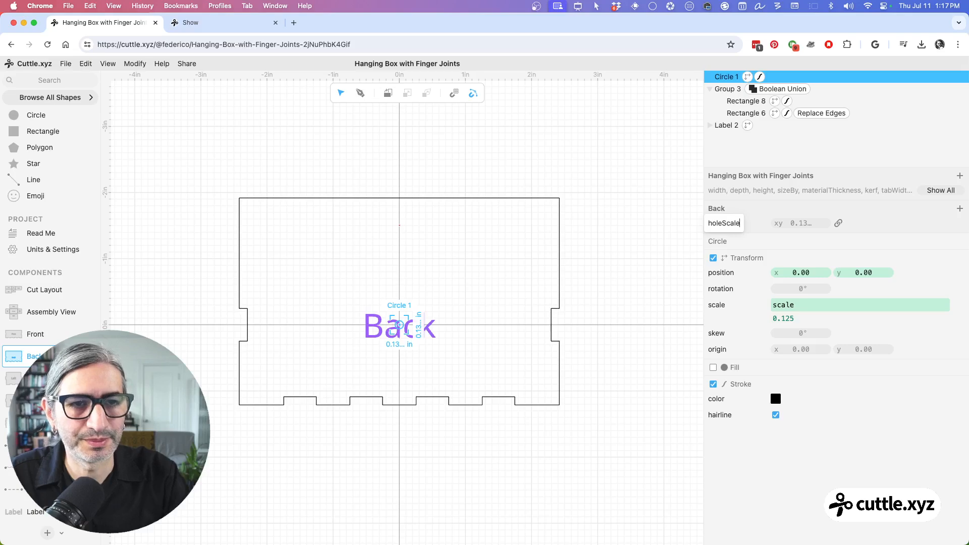
click(667, 213)
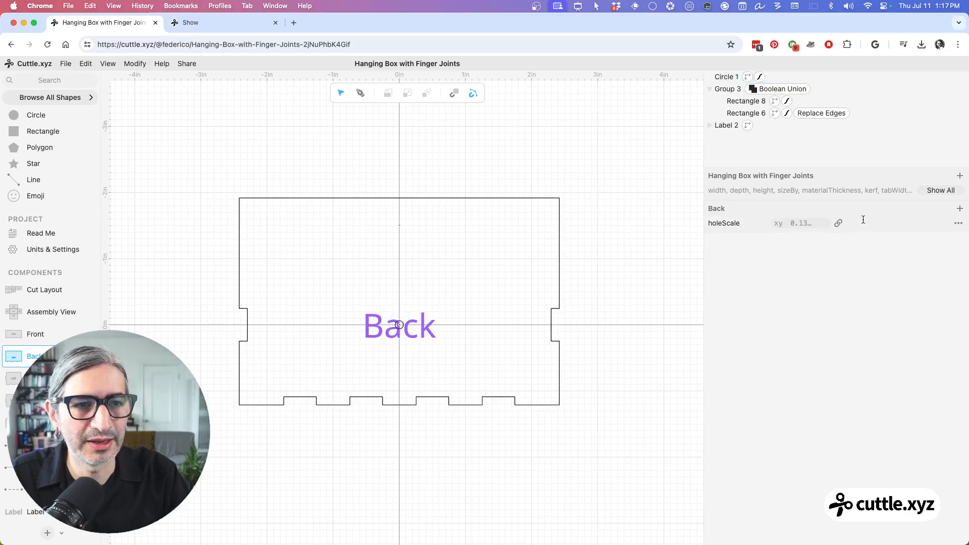
Step: Move holeScale to the project parameters and place it in the Hanging Tab Options folder
click(959, 224)
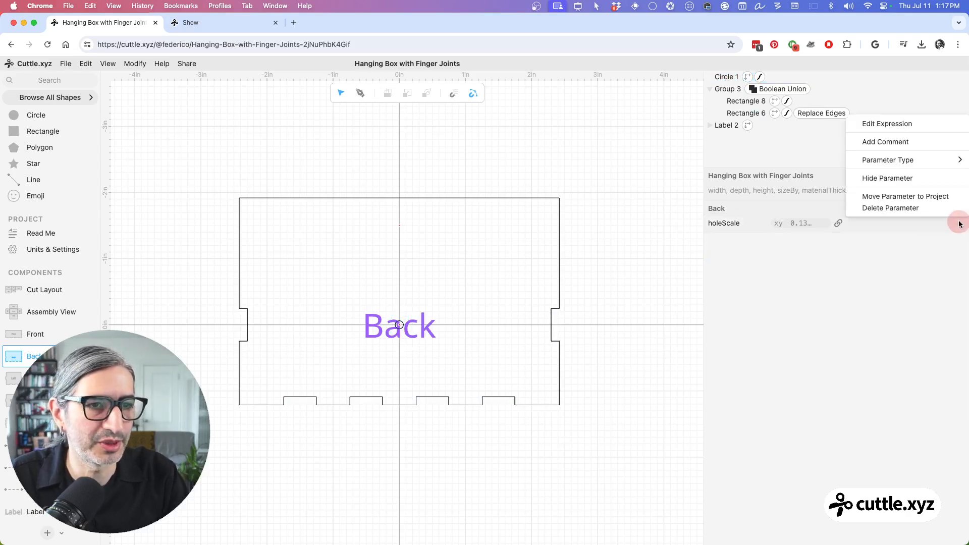
click(906, 200)
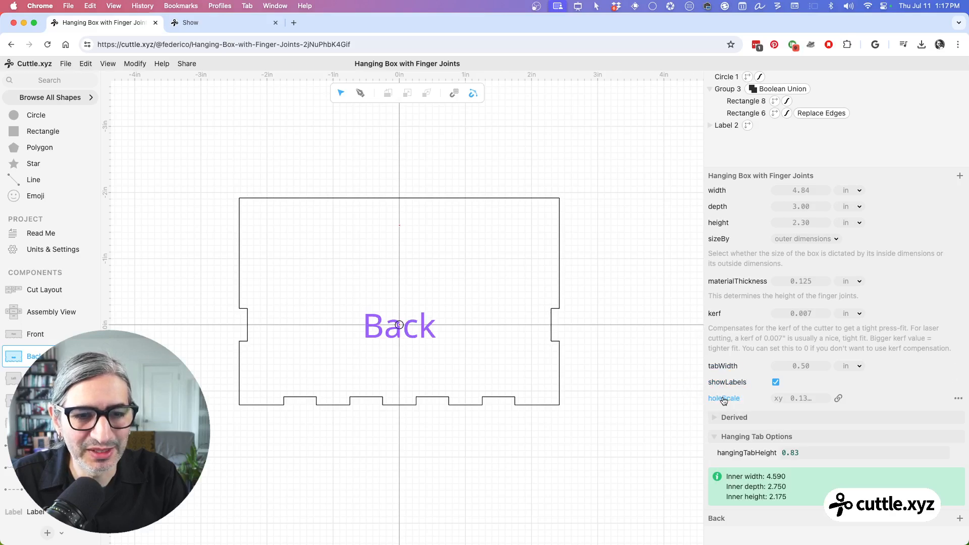
drag(725, 400, 740, 460)
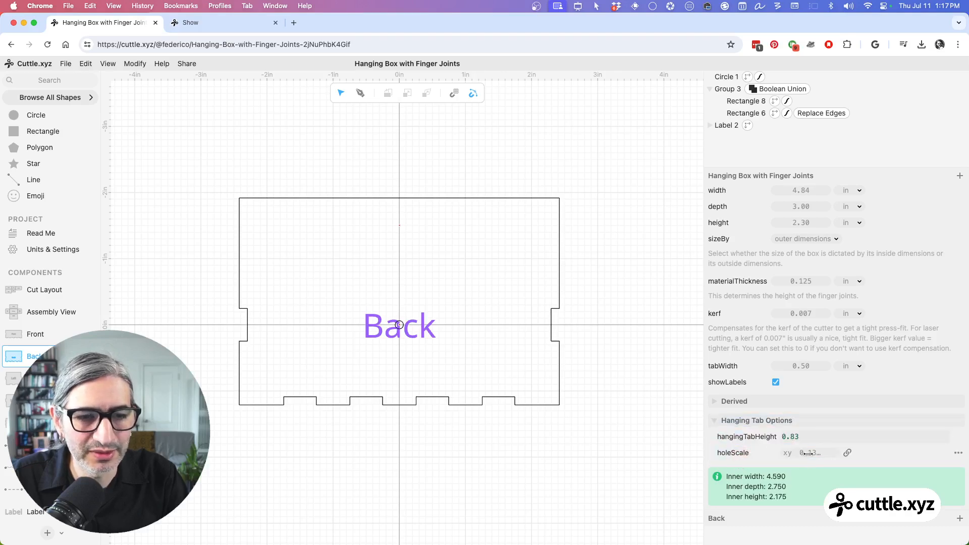
Step: Test holeScale at 0.26 and set it to 0.20
drag(808, 454, 836, 457)
click(620, 387)
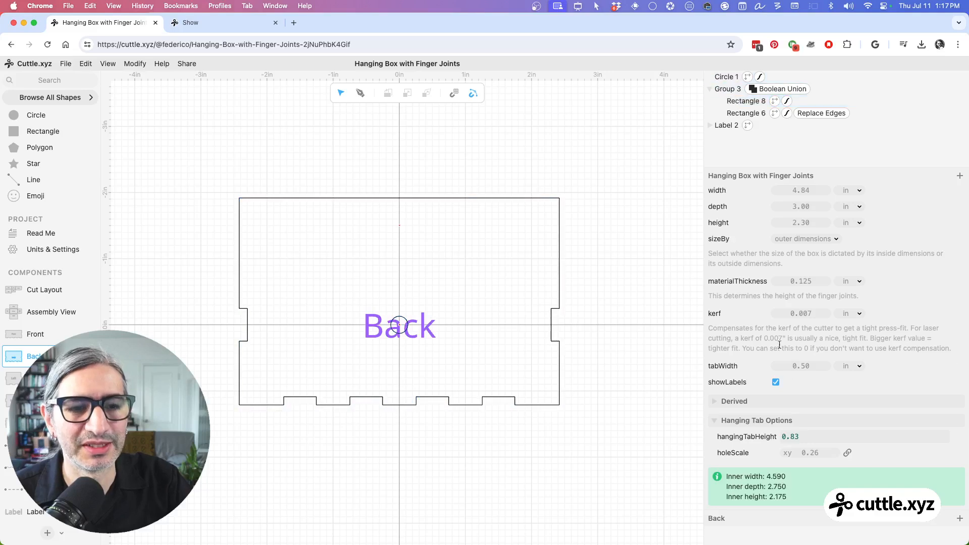
drag(807, 453, 798, 452)
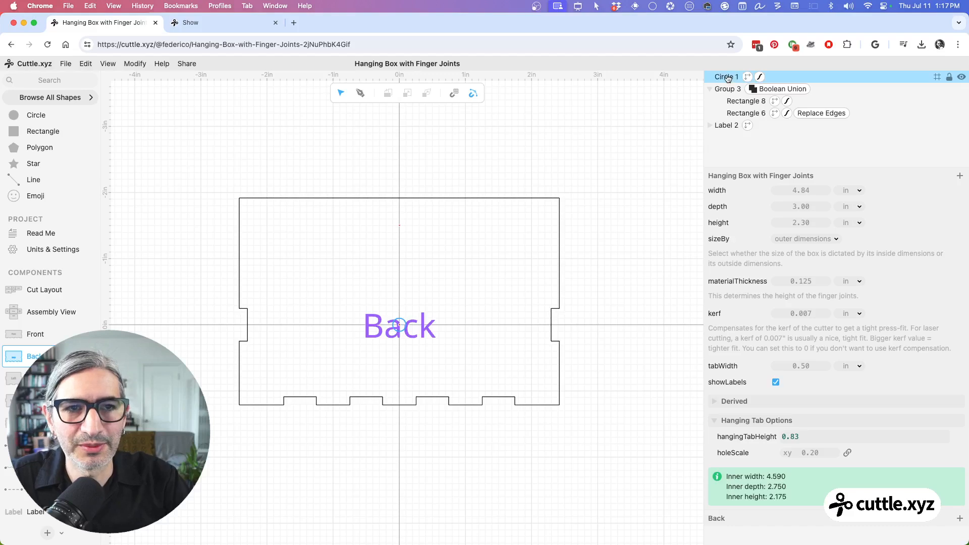
Step: Move the circle up the Back panel to position x -0.01, y -0.69, with the project parameters collapsed
click(727, 78)
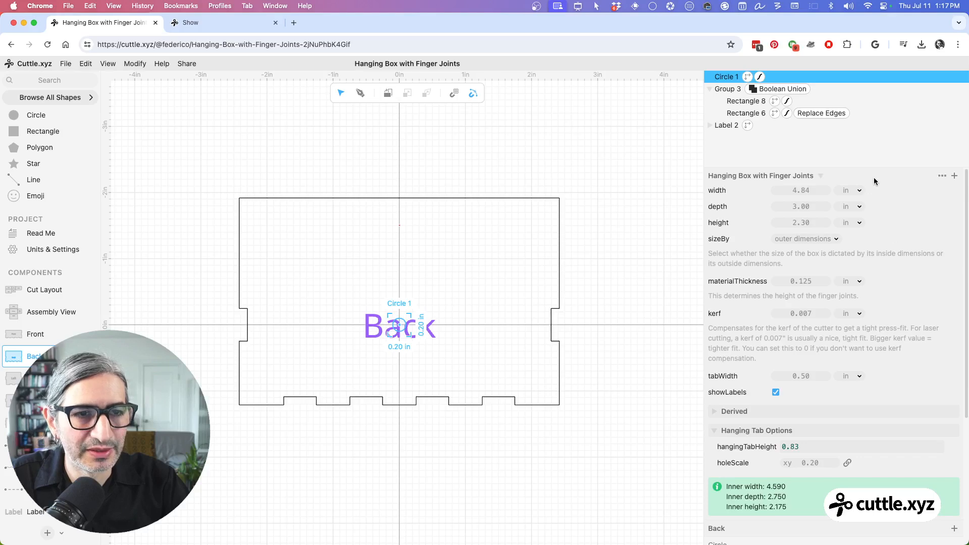
click(823, 176)
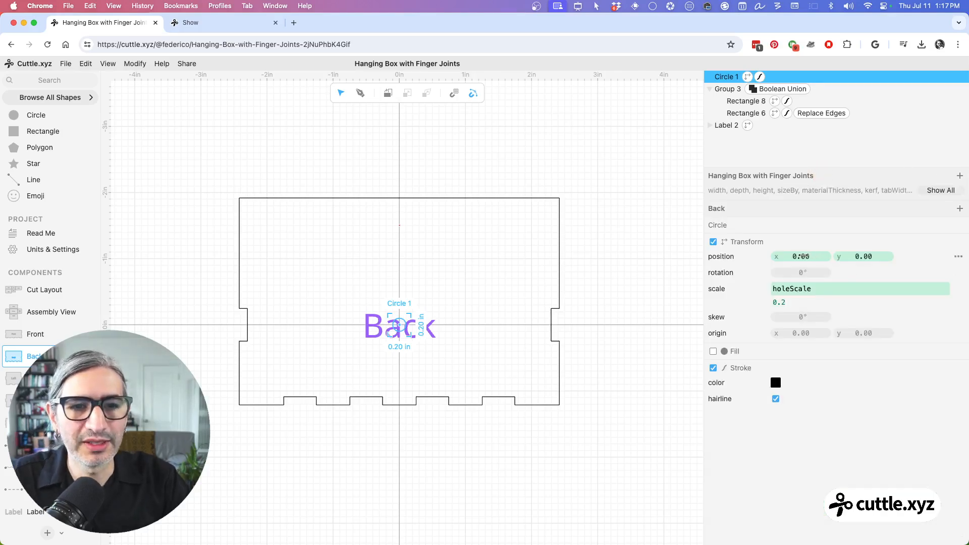
mouse_move(802, 256)
mouse_down()
mouse_move(599, 275)
mouse_move(840, 268)
mouse_move(803, 271)
mouse_up()
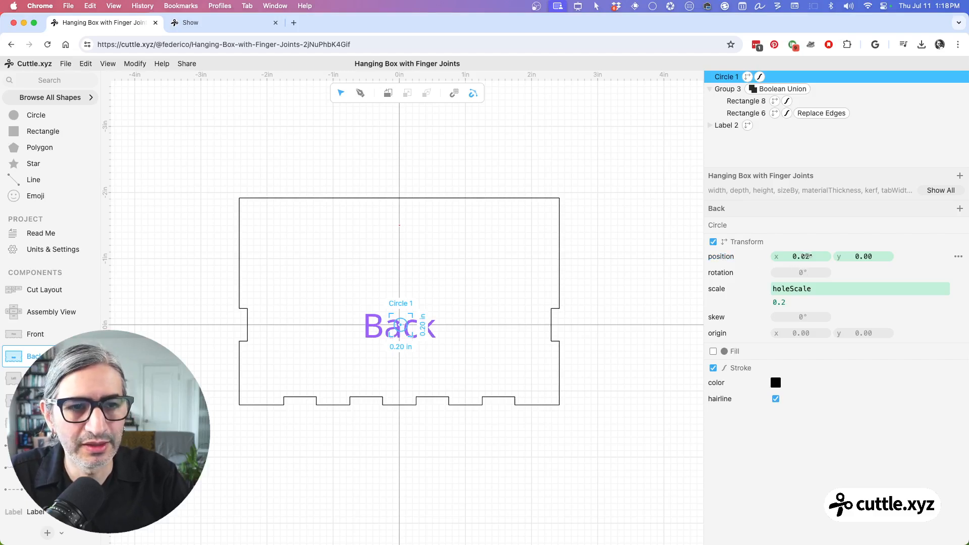
drag(806, 256, 782, 256)
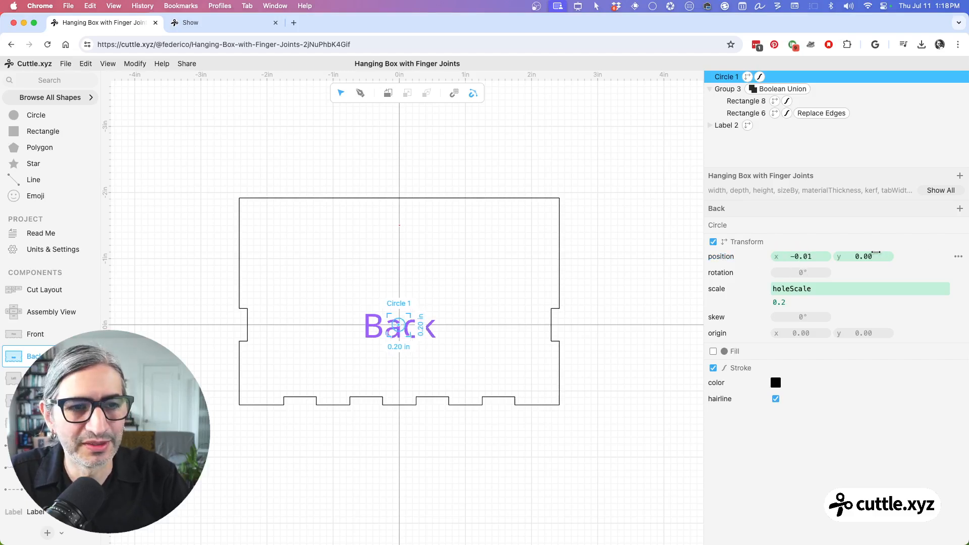
drag(873, 256, 759, 262)
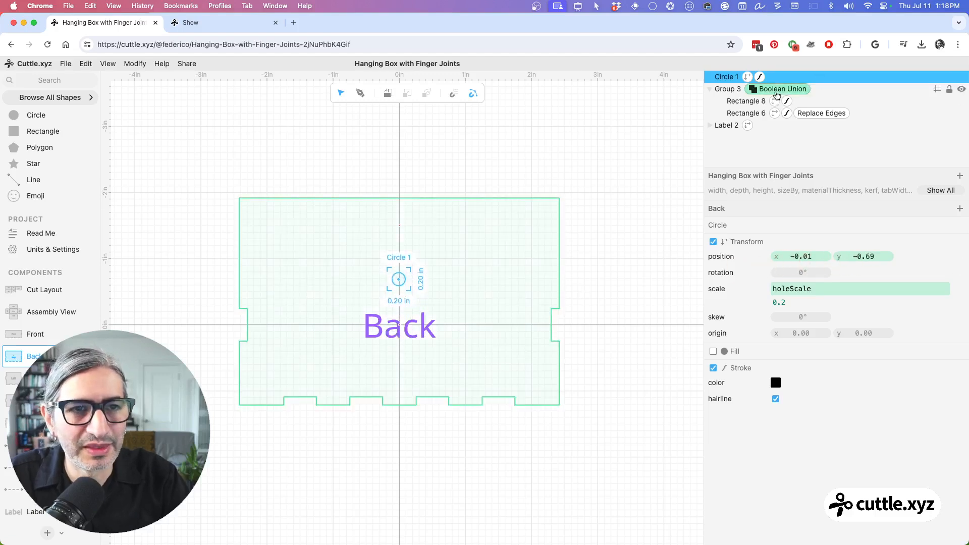
Step: Disable the Boolean Union on the Back panel group and move the circle onto the tab seam at y -1.09
click(780, 90)
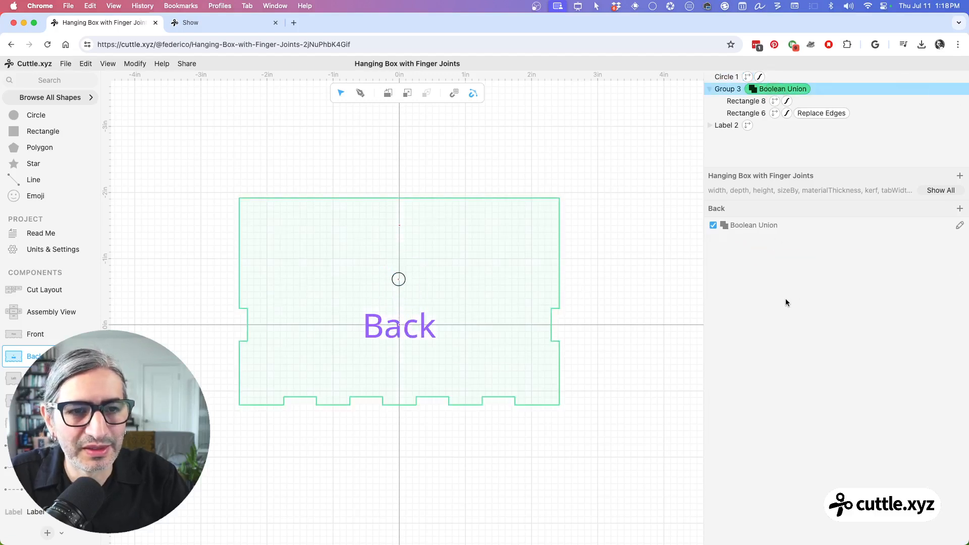
click(713, 226)
click(628, 273)
click(398, 283)
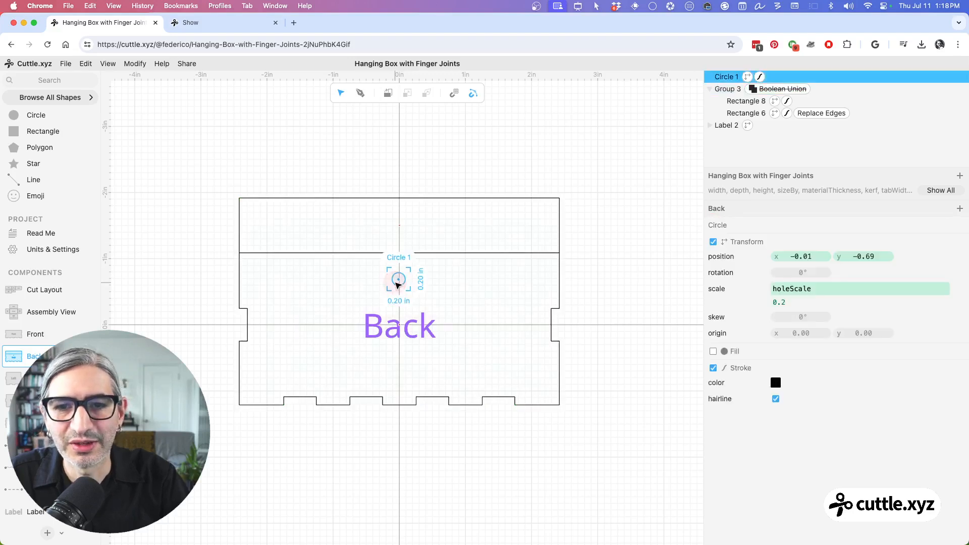
drag(868, 256, 804, 257)
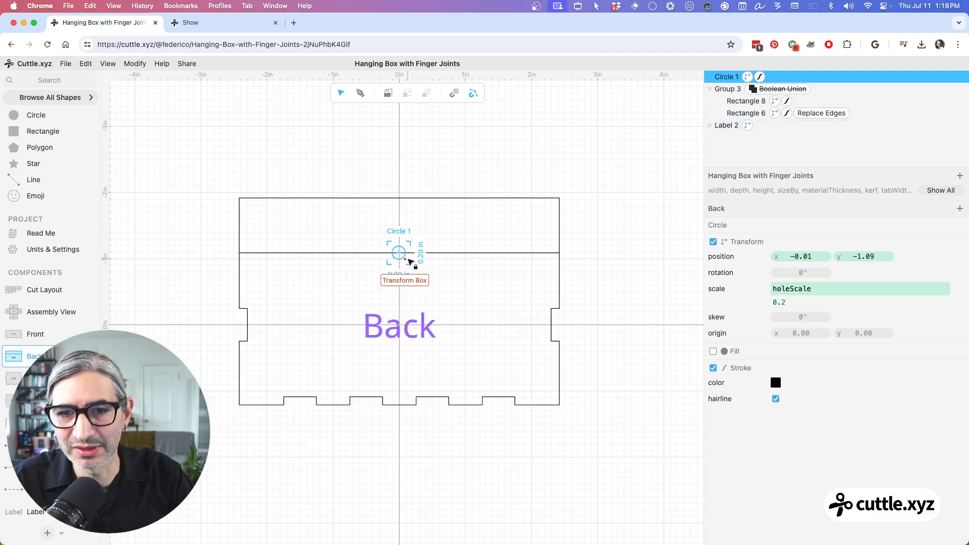
Step: Replace the circle's y position with the expression -innerHeight/2, after trying -innerWidth/2
click(866, 255)
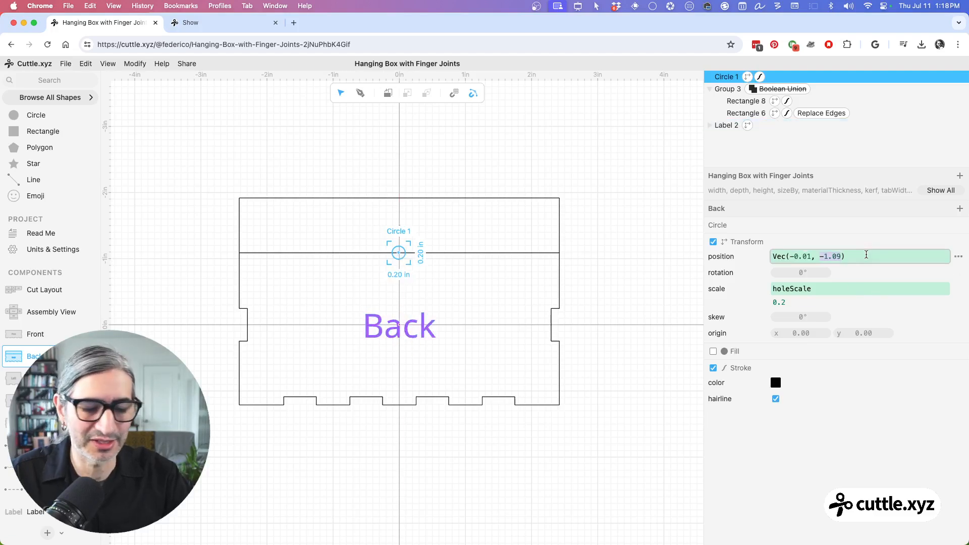
text(-)
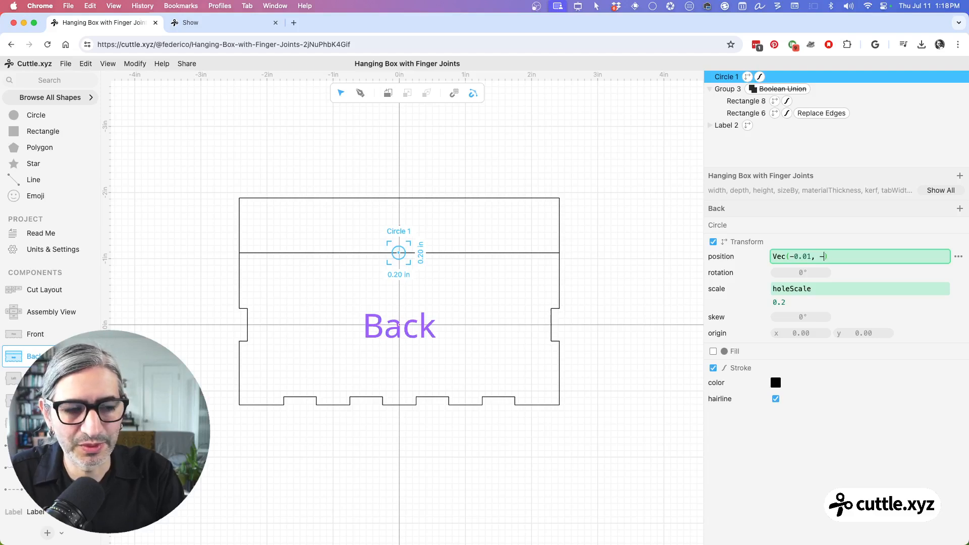
text(in)
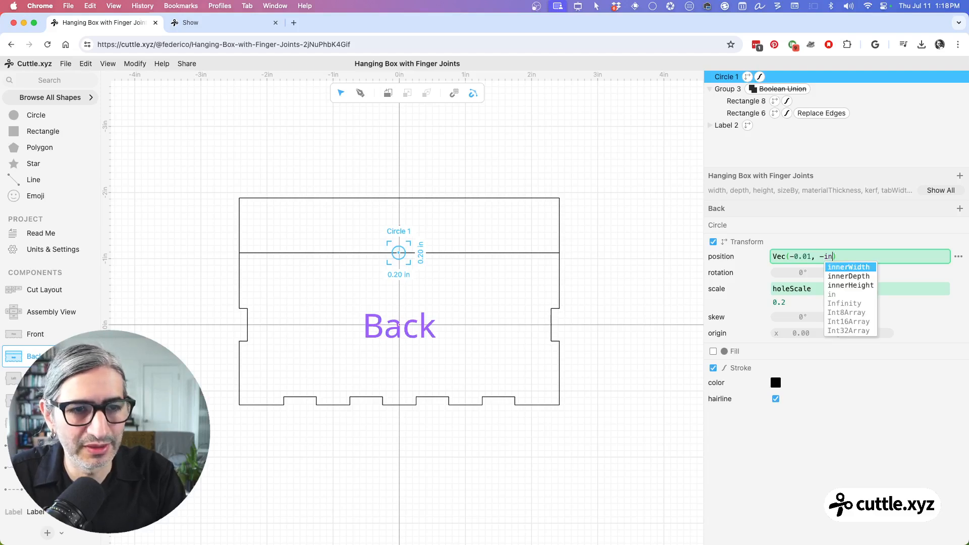
key(Return)
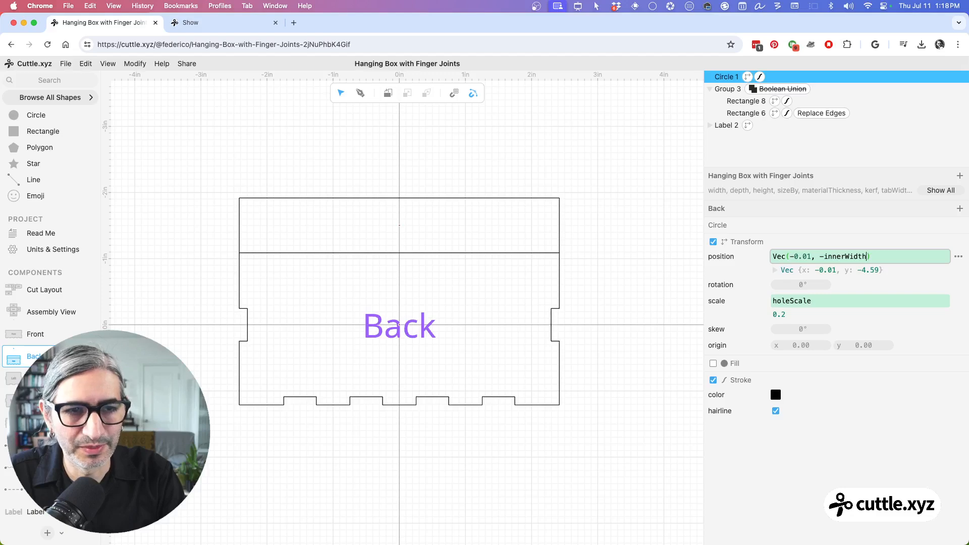
text(/2)
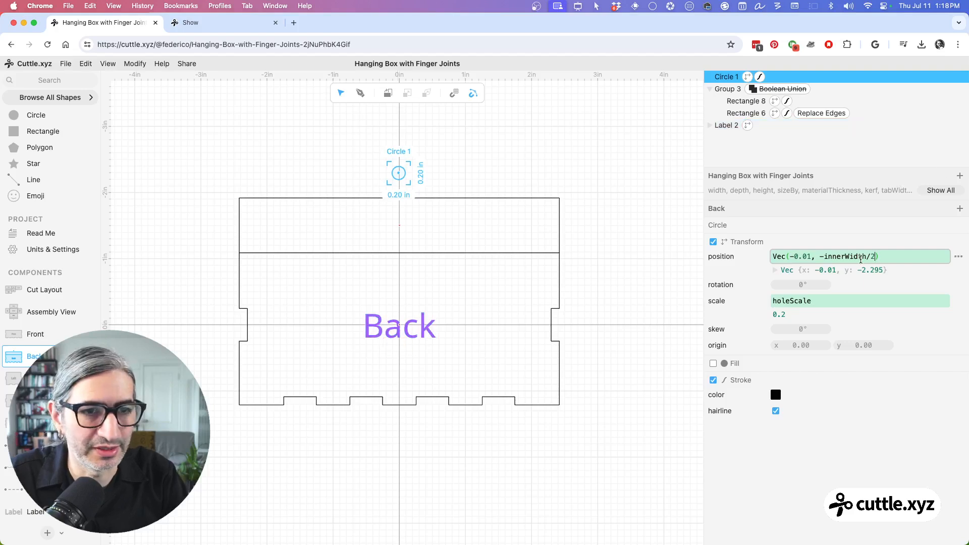
drag(865, 258, 846, 257)
key(BackSpace)
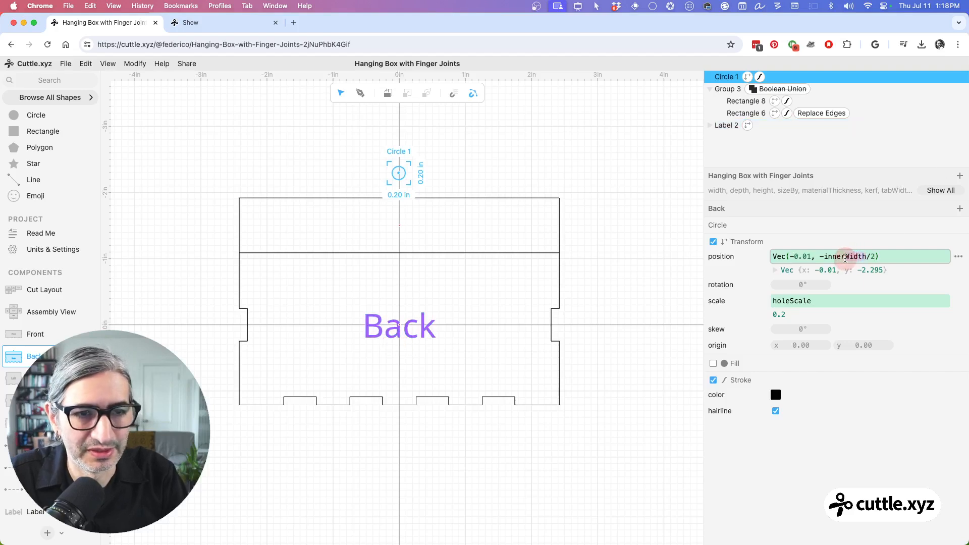
text(height)
key(Return)
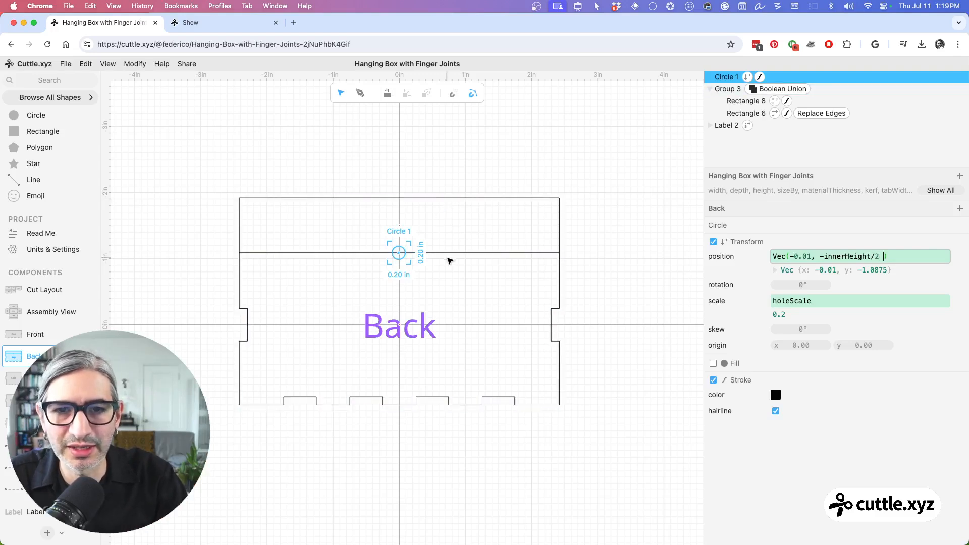
Step: Extend the circle's y position expression to -innerHeight/2 - hangingTabHeight
click(937, 192)
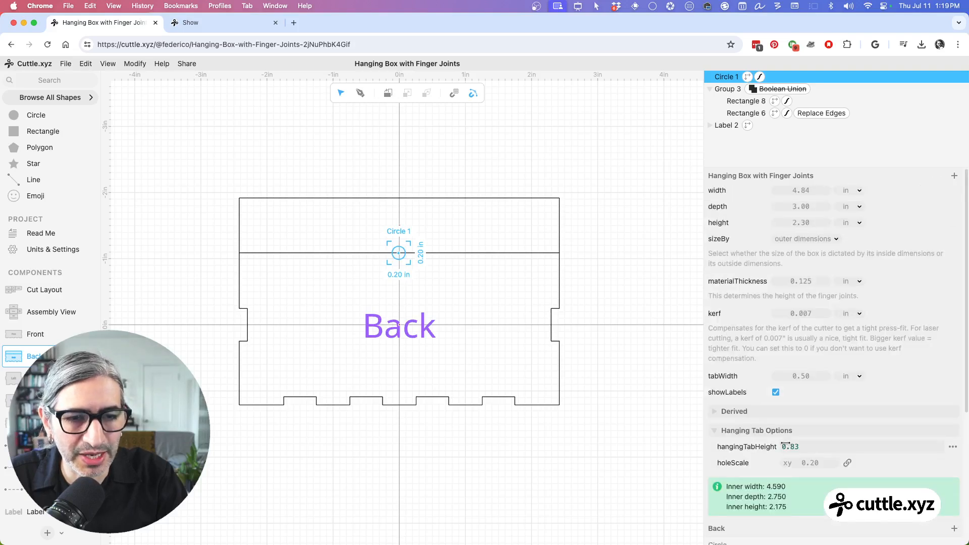
click(819, 176)
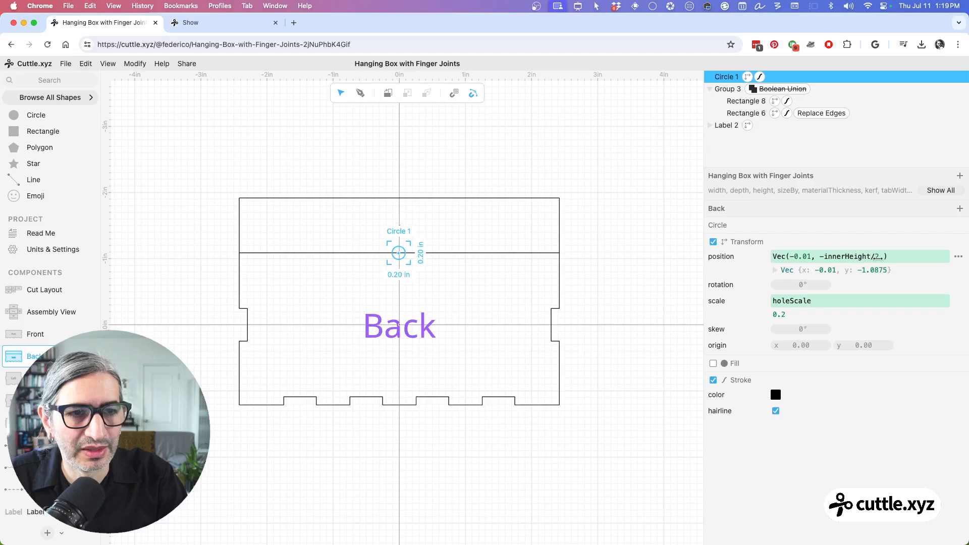
click(881, 258)
text(- )
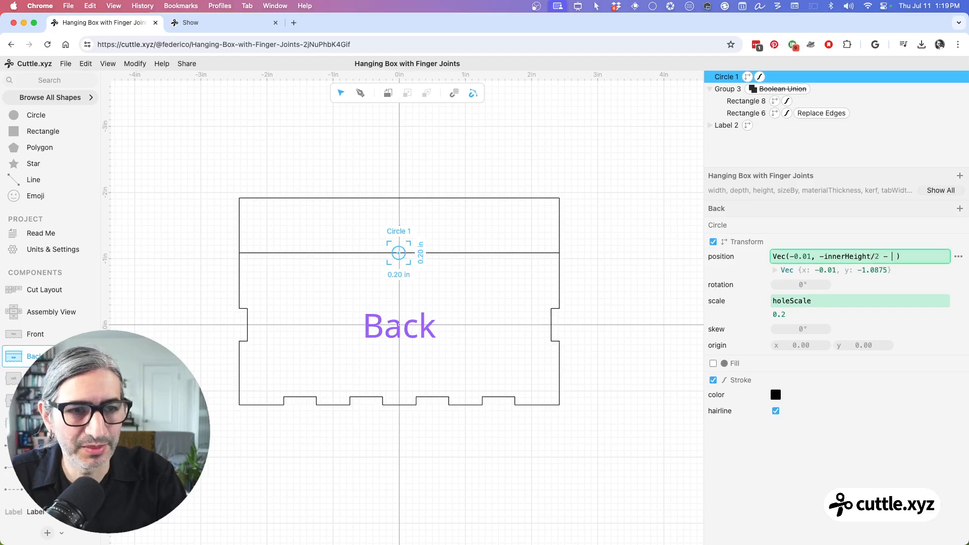
text(tabh)
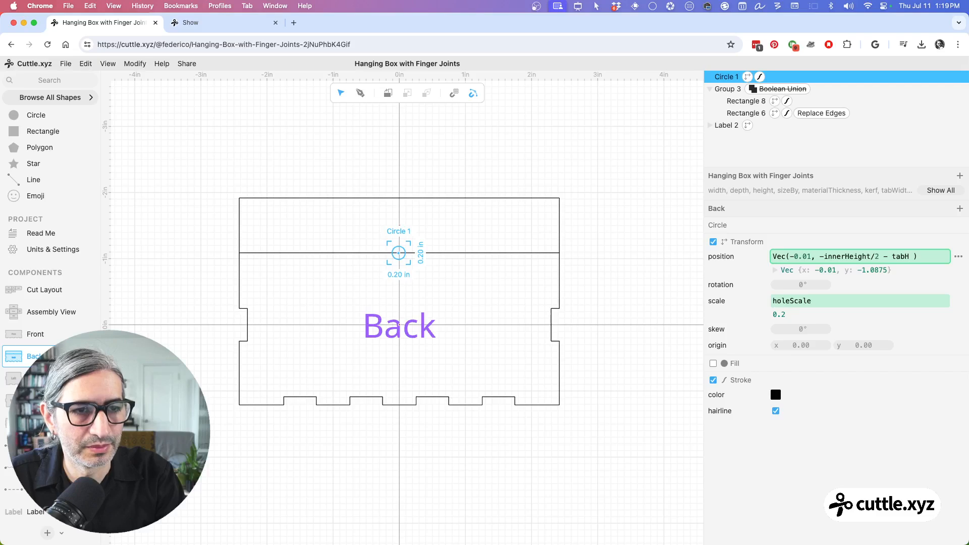
key(BackSpace)
text(ha)
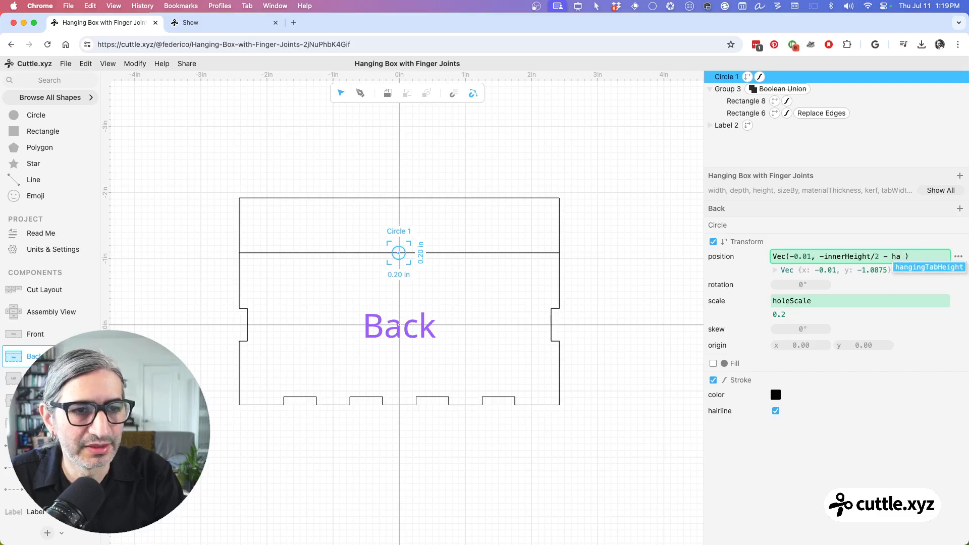
key(Tab)
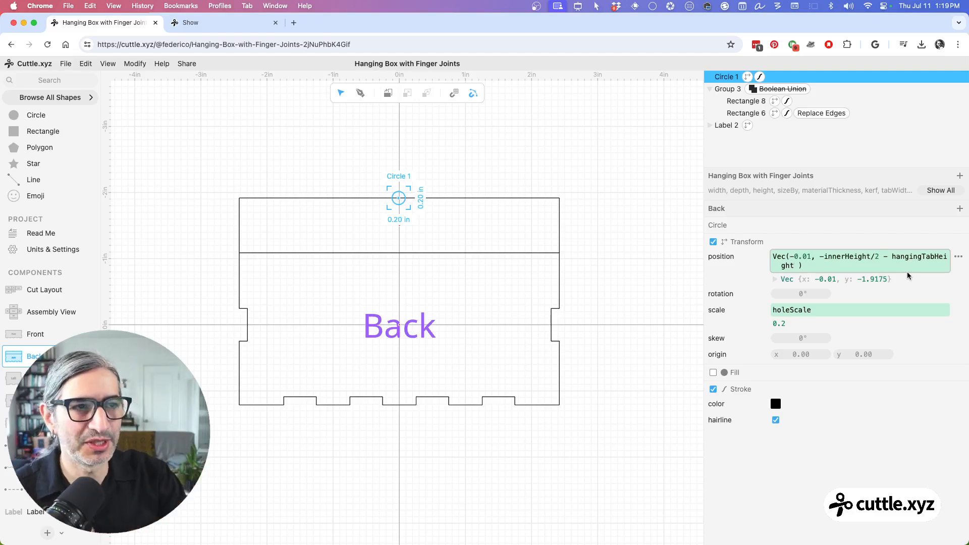
Step: Replace the circle's x position with the expression outerWidth/2, after trying 0.00 and outerWidth
drag(701, 250, 660, 255)
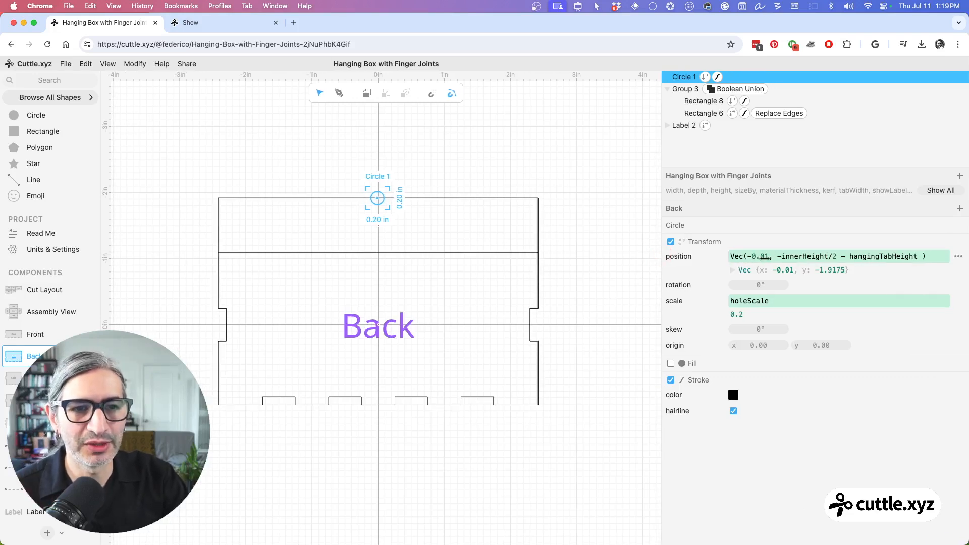
mouse_move(763, 256)
mouse_down()
mouse_move(725, 256)
mouse_move(760, 264)
mouse_up()
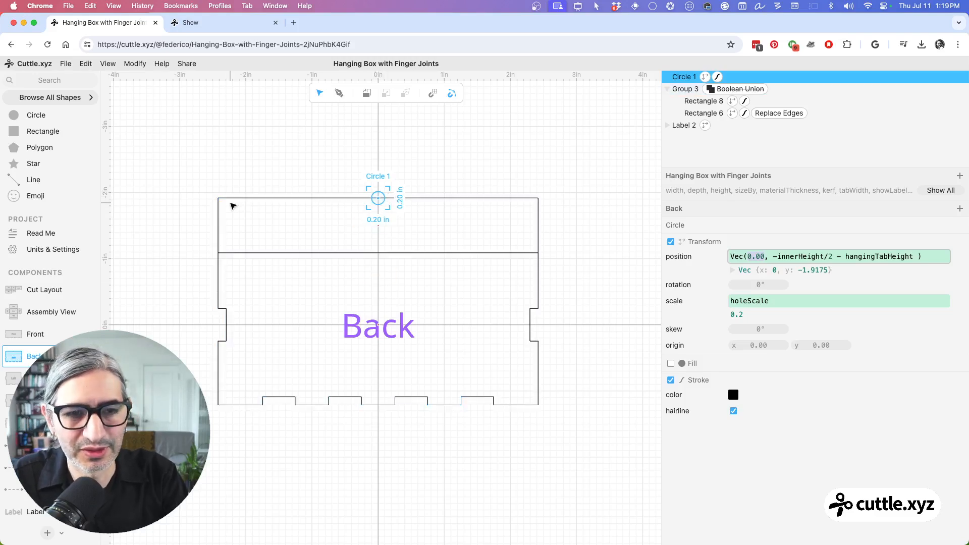
text(o)
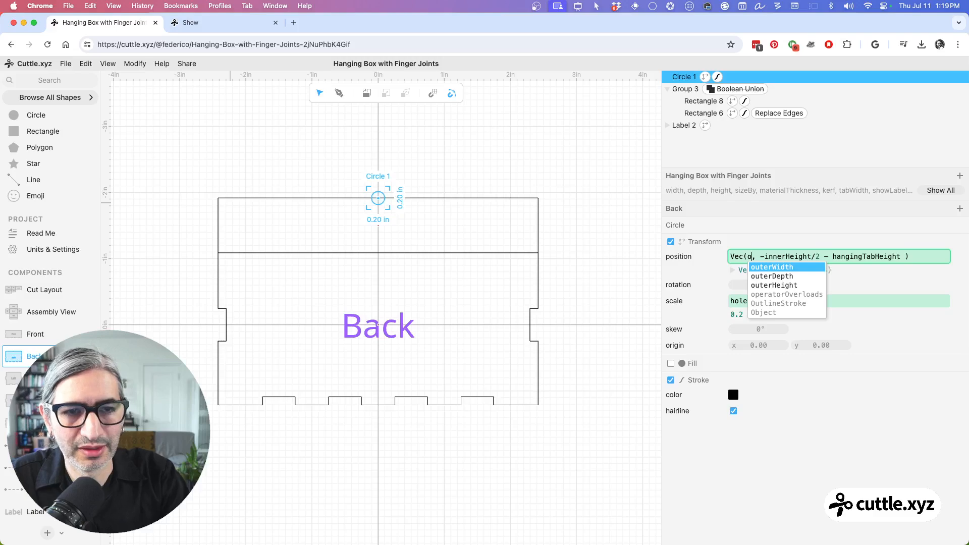
key(Return)
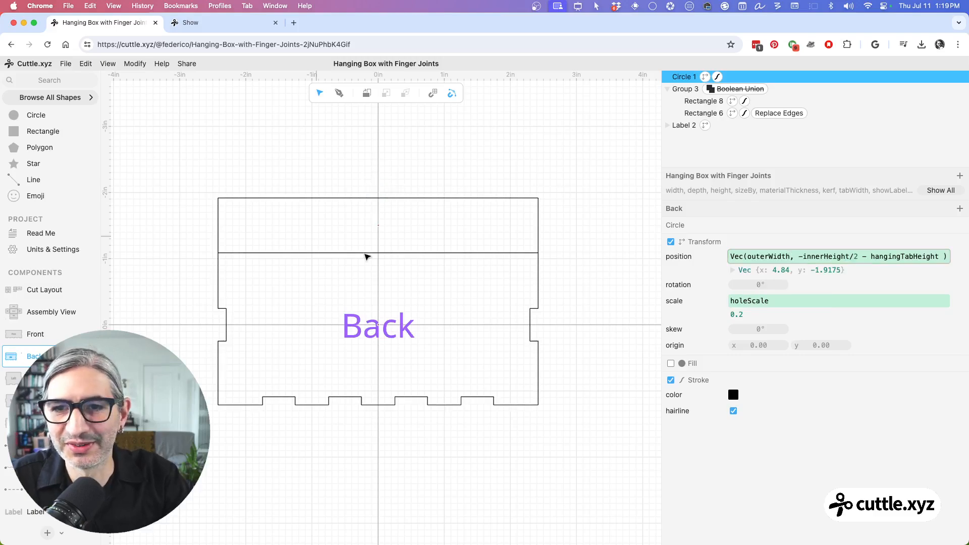
scroll(368, 256, down, 5)
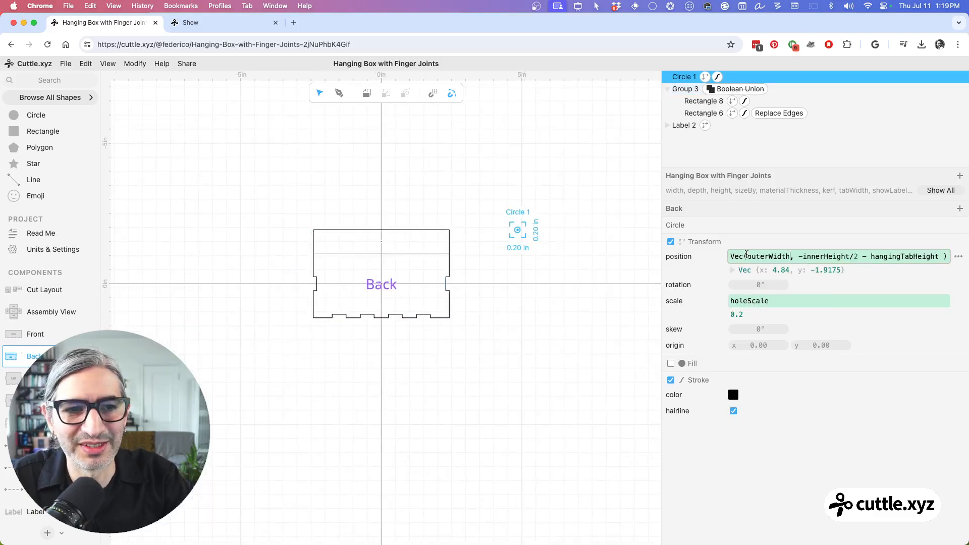
click(795, 256)
text(/)
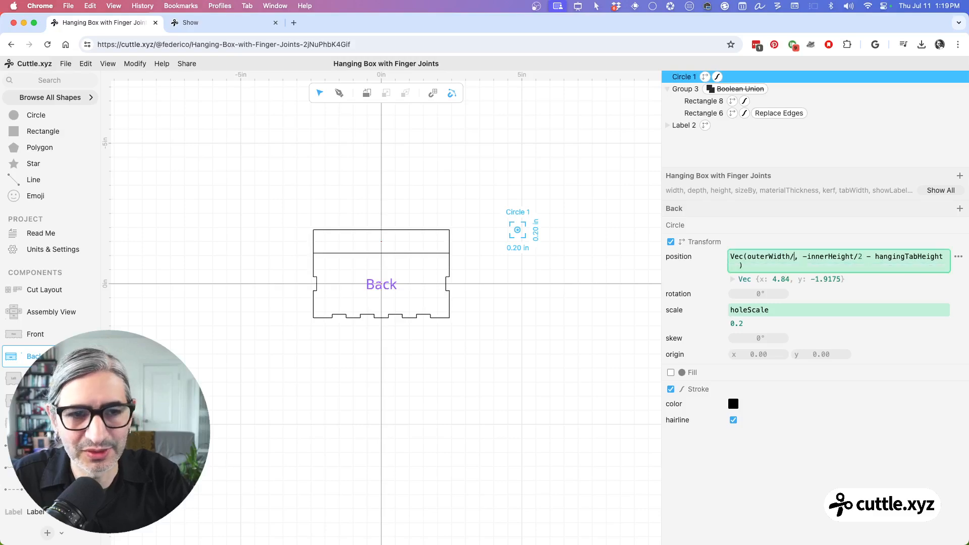
text(2)
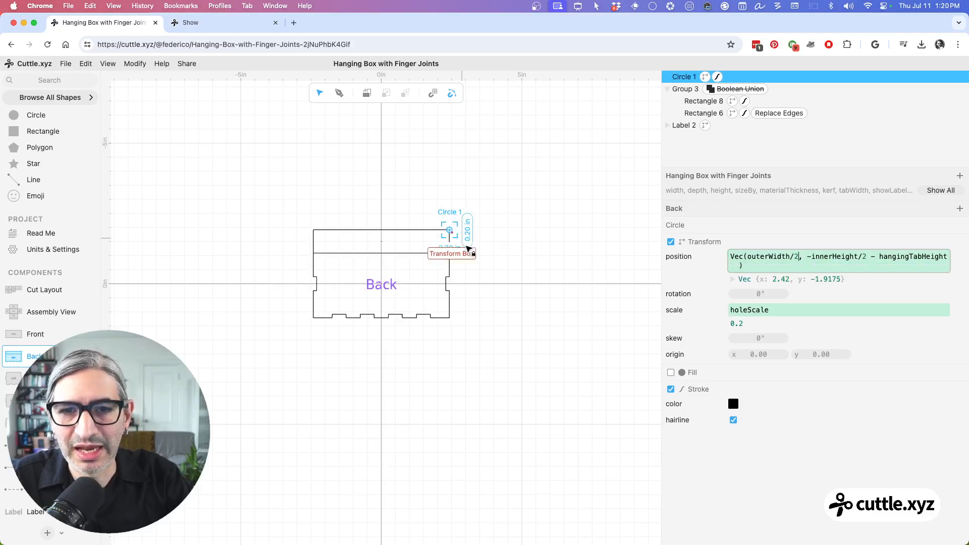
Step: Test the circle's parametric position by setting the box width to 5.23 in and the height to 2.33 in
scroll(456, 235, up, 5)
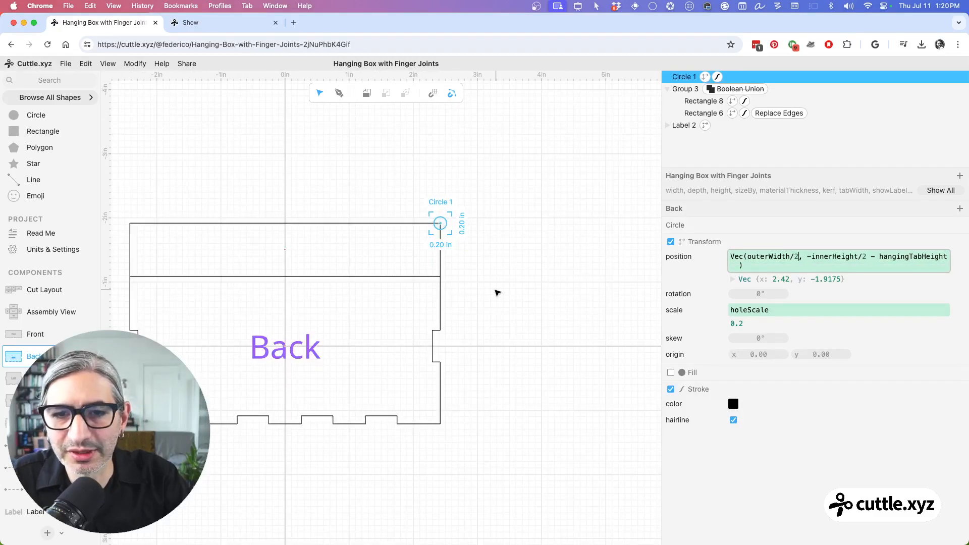
scroll(530, 283, left, 3)
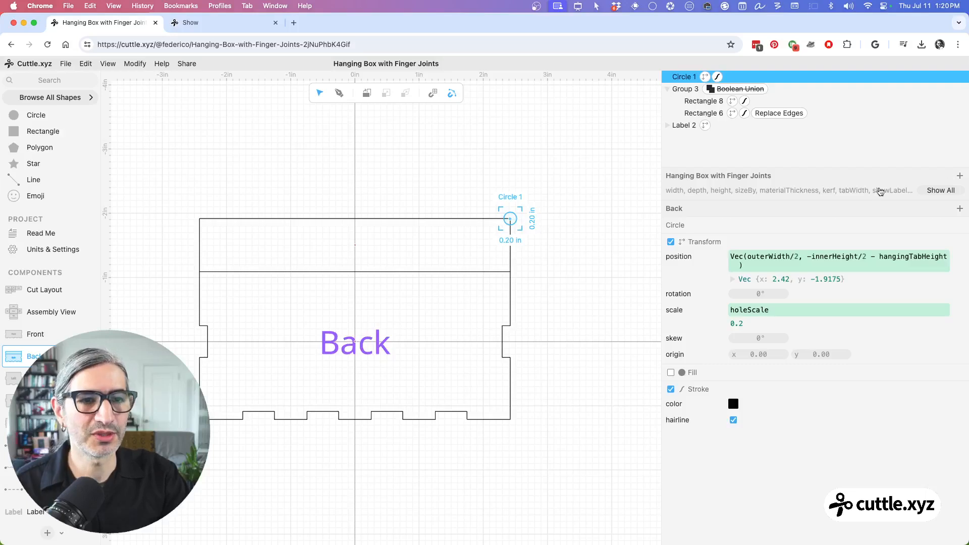
click(940, 191)
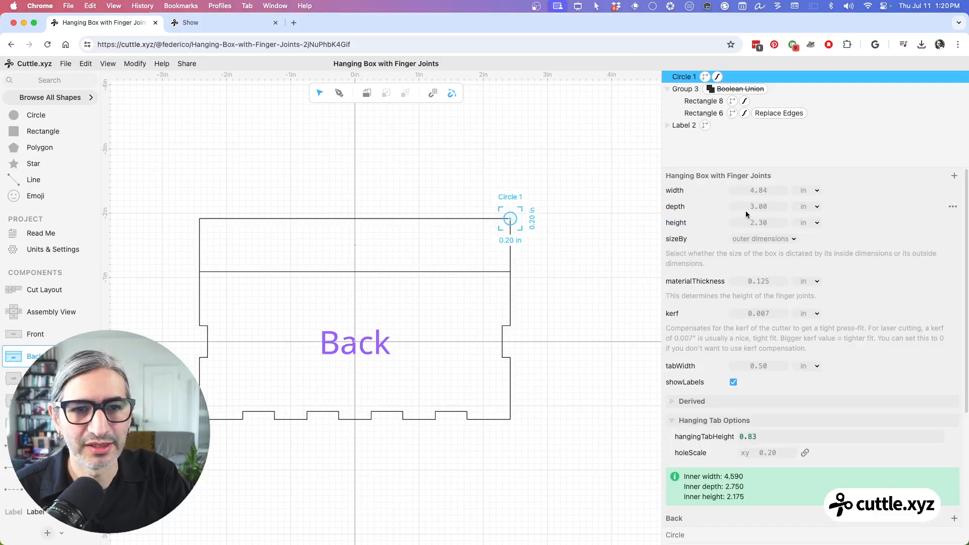
drag(760, 190, 812, 196)
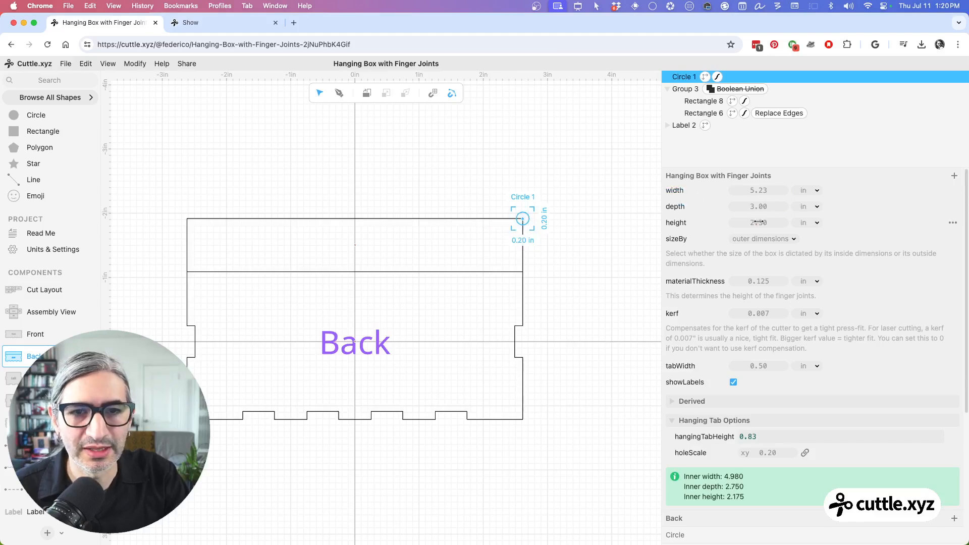
mouse_move(759, 222)
mouse_down()
mouse_move(824, 227)
mouse_move(770, 225)
mouse_up()
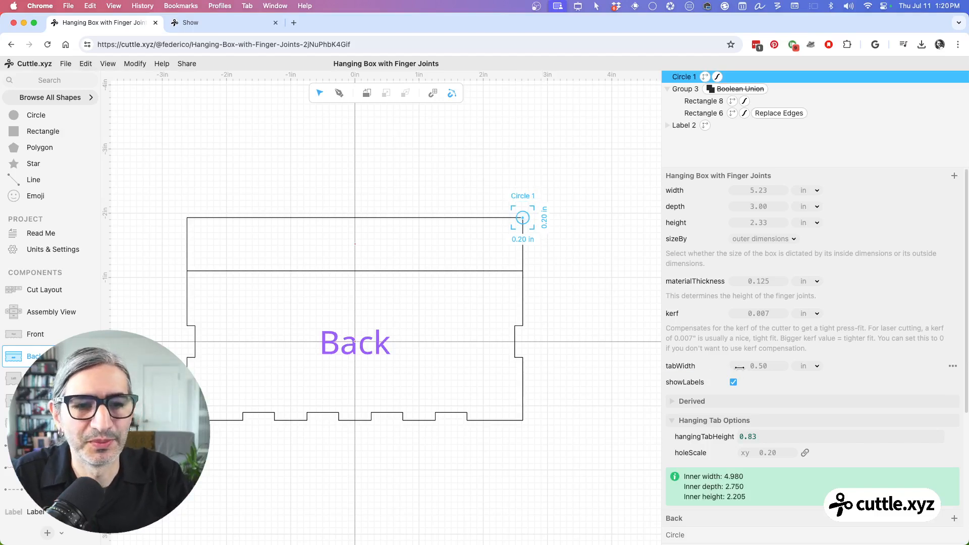
Step: Add a project parameter named holeMargin to the Hanging Tab Options group and set it to 0.25
scroll(739, 370, down, 3)
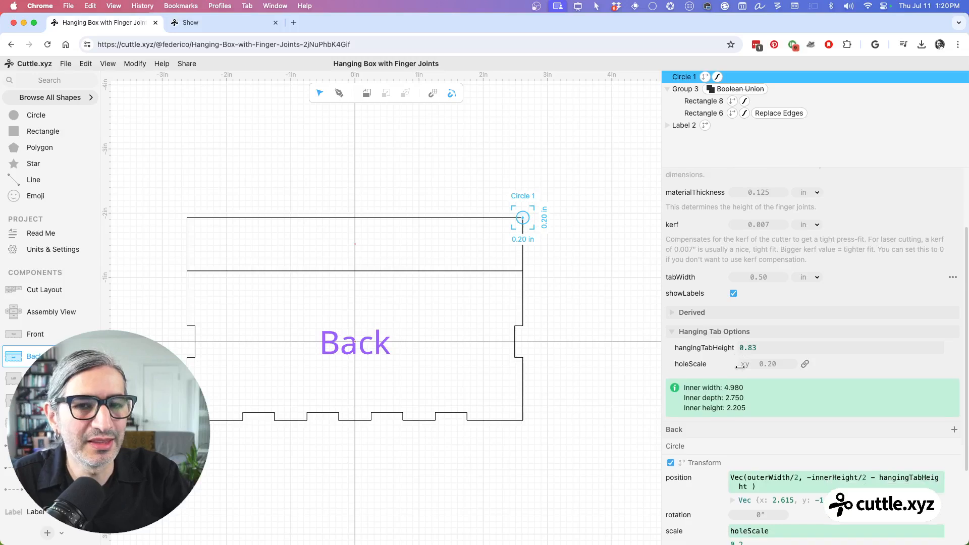
scroll(740, 367, down, 3)
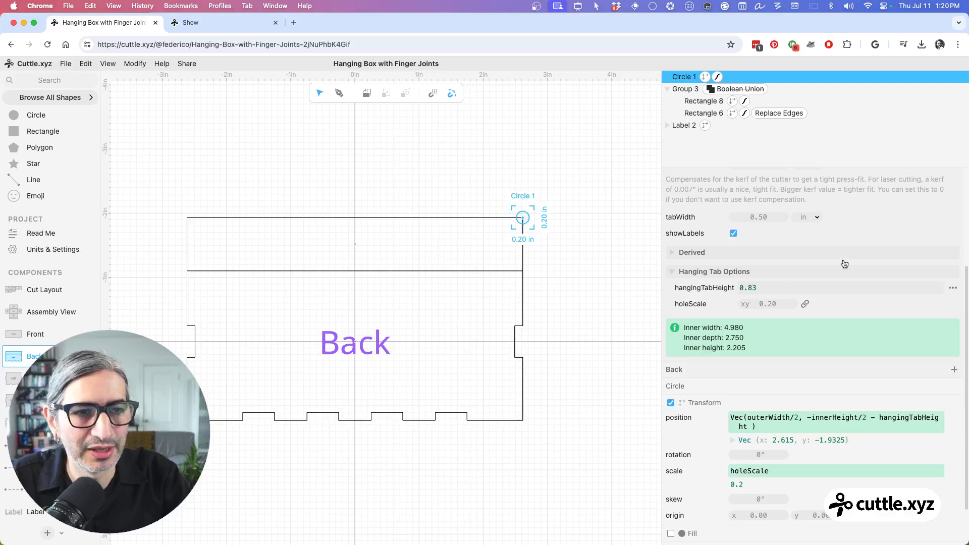
scroll(845, 263, up, 3)
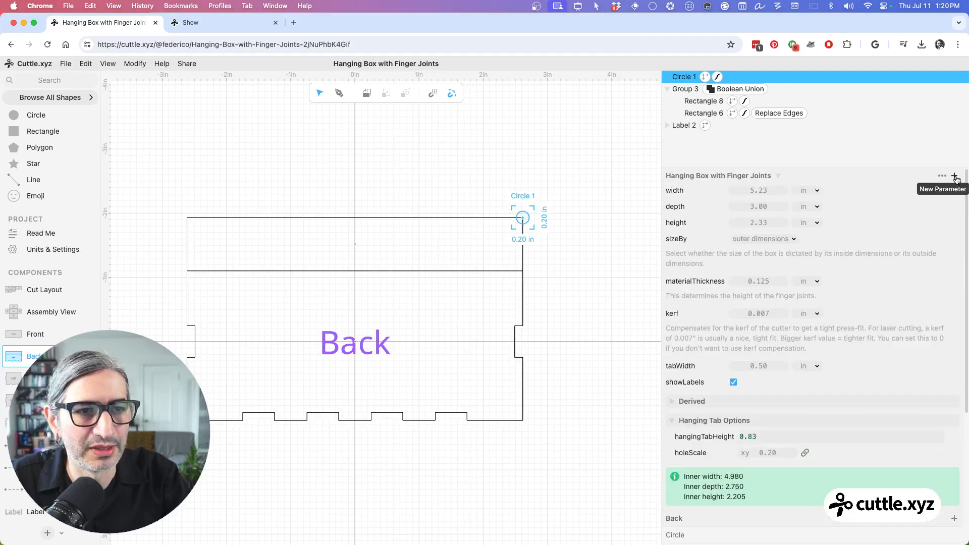
click(955, 176)
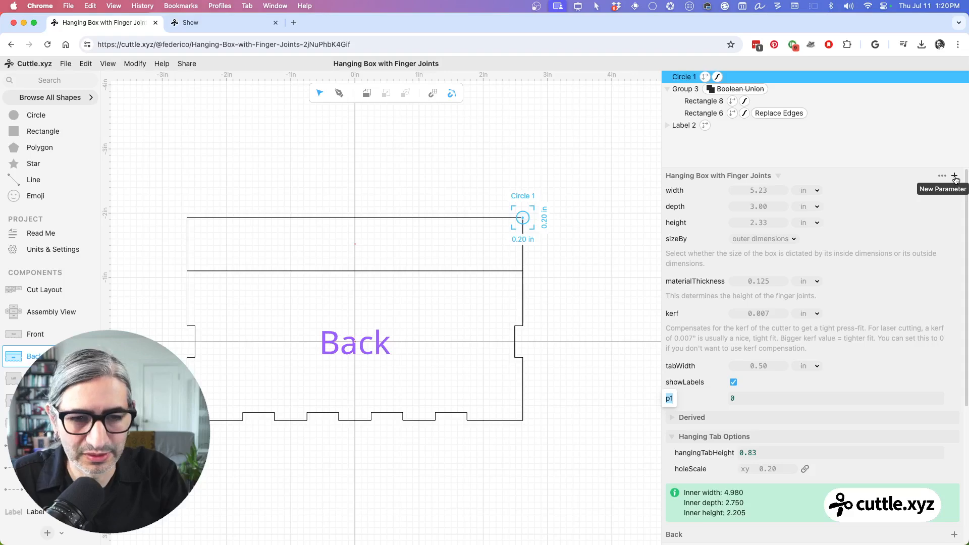
text(holeMa)
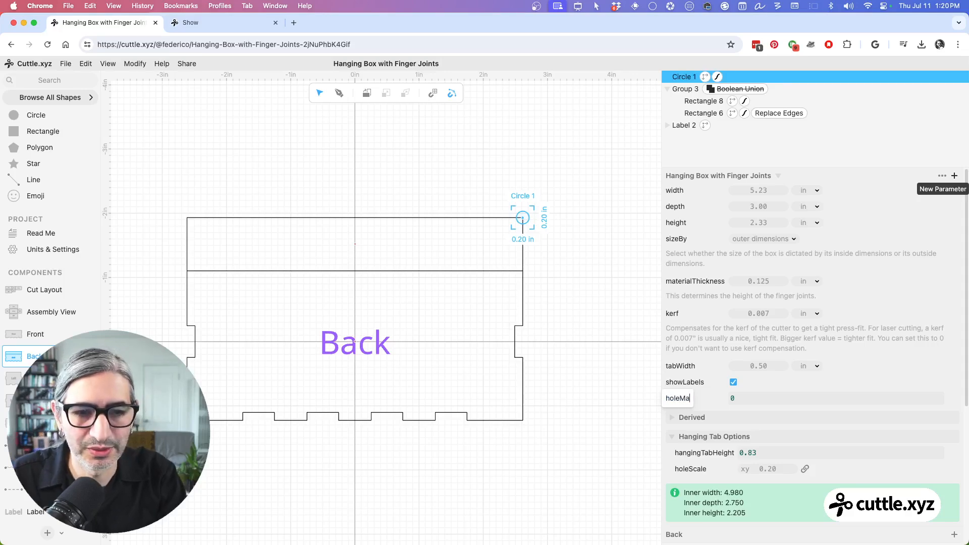
text(rgin)
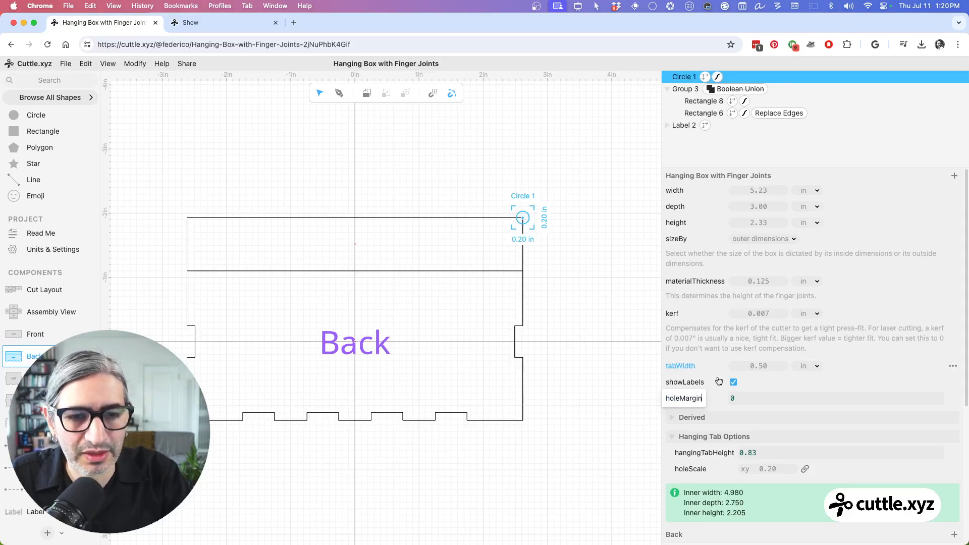
click(638, 405)
drag(683, 397, 703, 473)
click(755, 472)
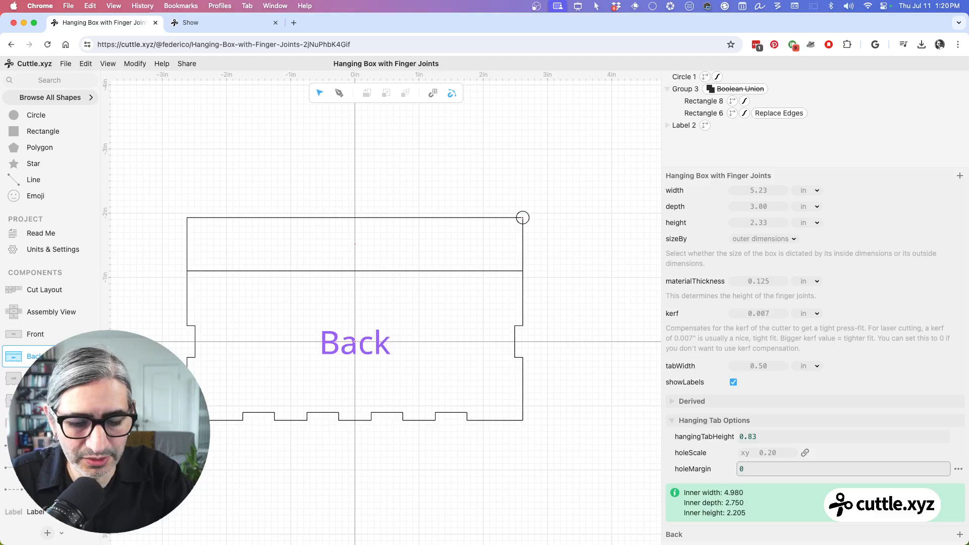
text(.25)
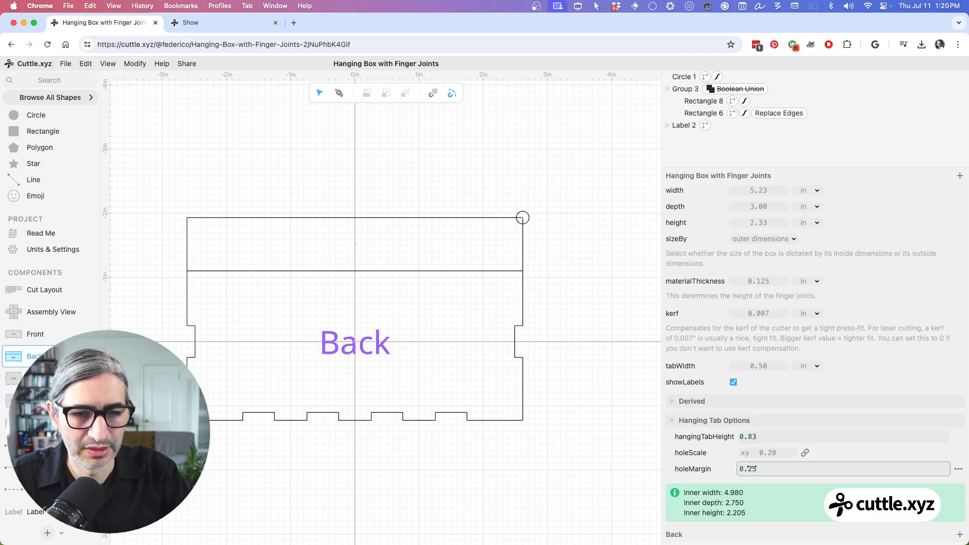
click(600, 463)
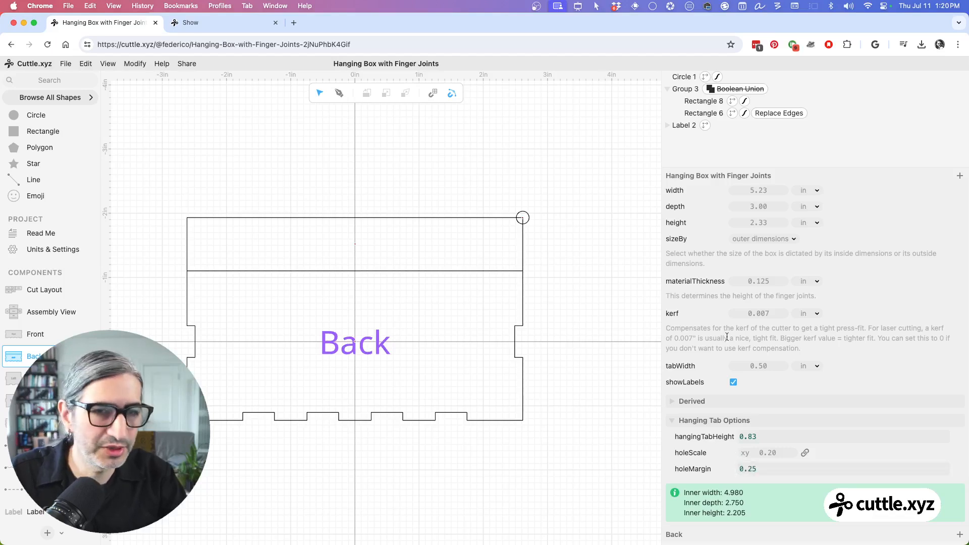
Step: Add holeMargin to the circle's y position so the expression is -innerHeight/2 - hangingTabHeight + holeMargin
click(682, 77)
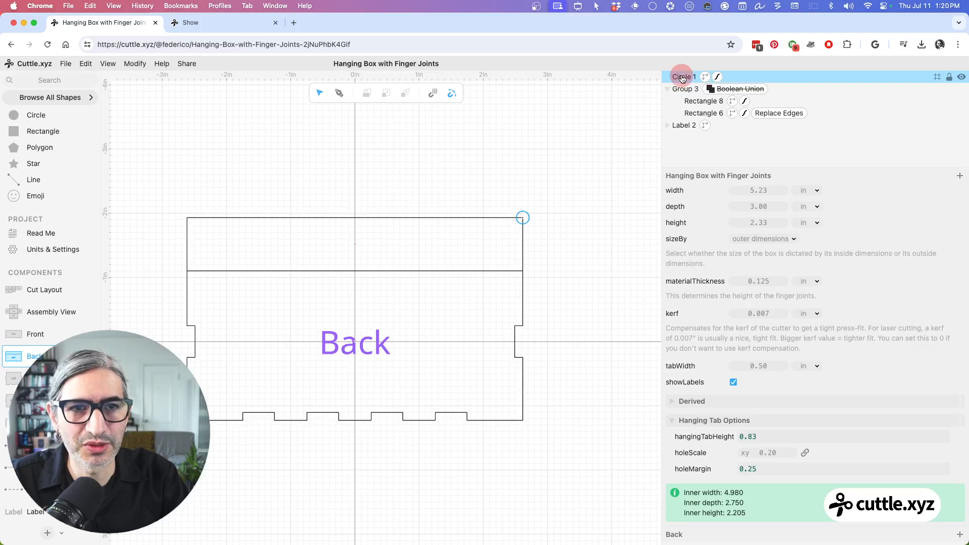
scroll(739, 482, down, 5)
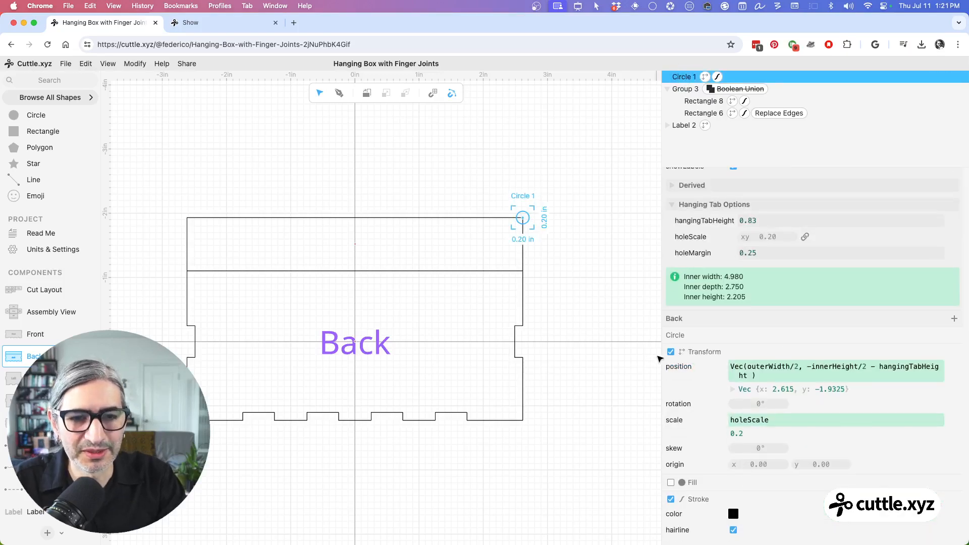
drag(660, 359, 619, 358)
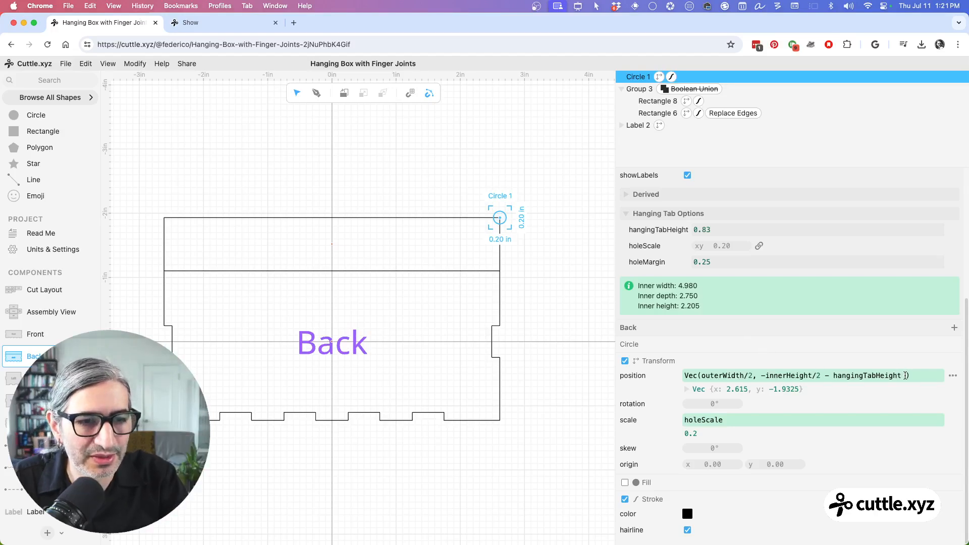
click(906, 376)
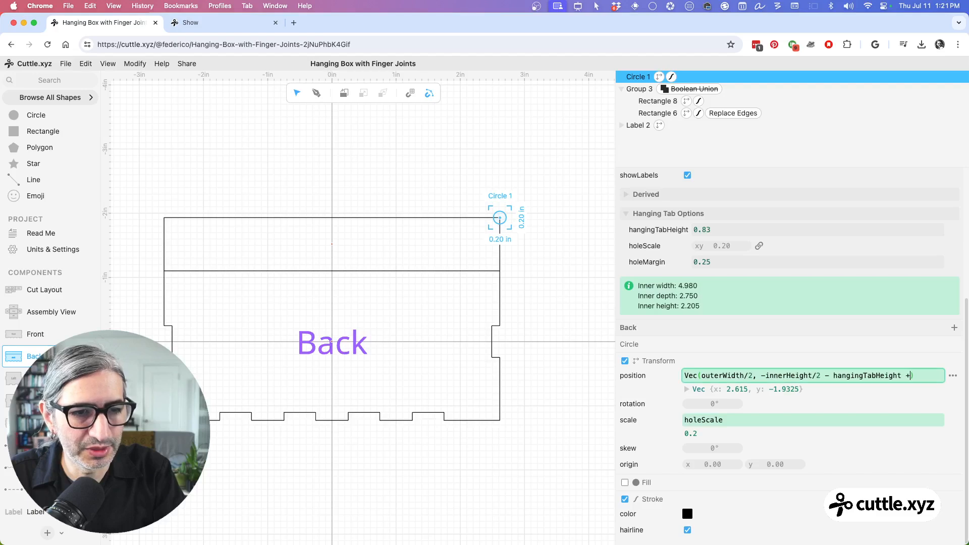
text(+ mar)
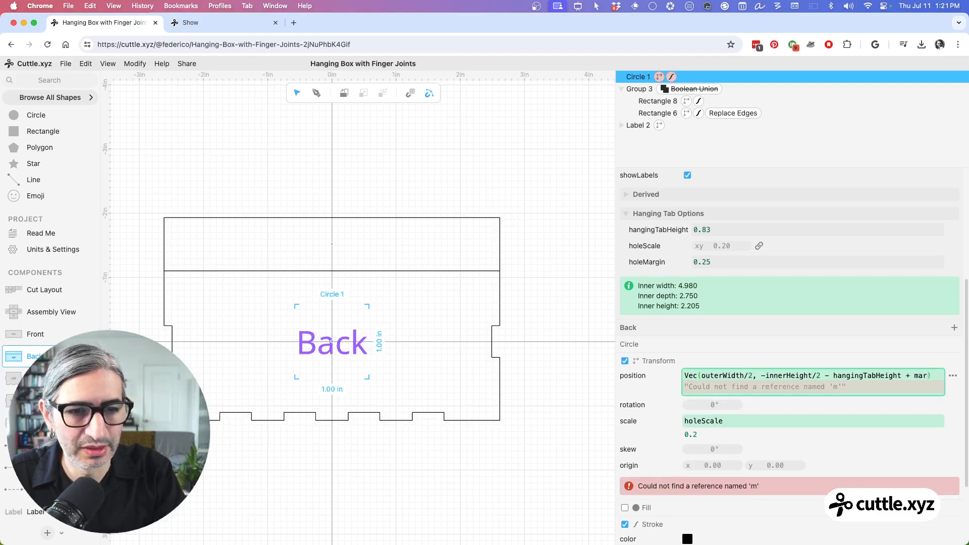
text(hol)
key(Down)
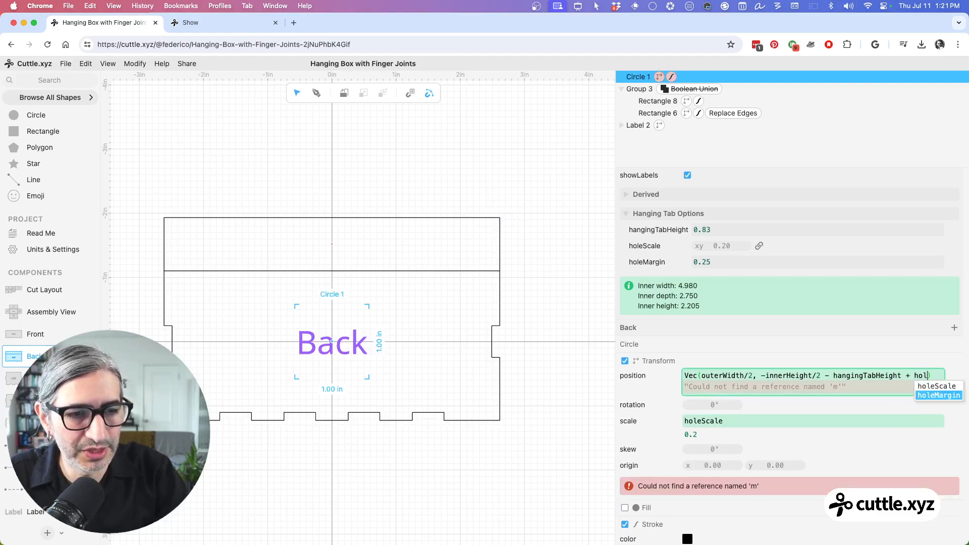
text(l)
key(Return)
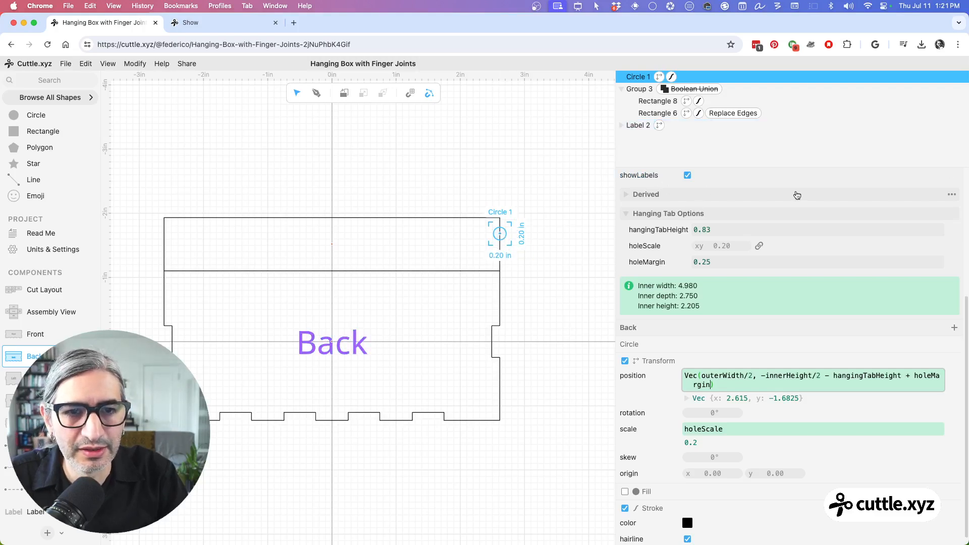
scroll(785, 197, up, 1)
scroll(785, 197, up, 5)
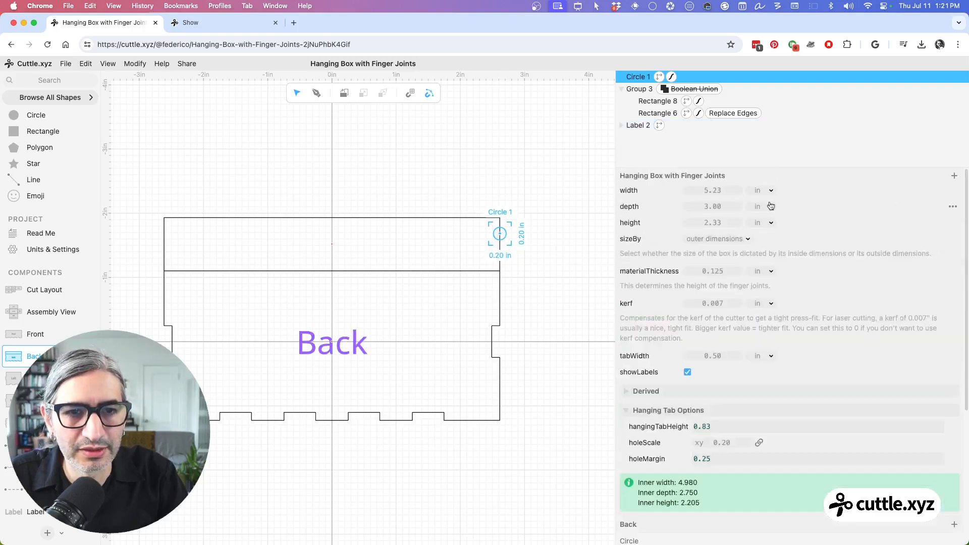
Step: Test the circle's vertical position by setting the box height to 2.14 in
mouse_move(712, 222)
mouse_down()
mouse_move(742, 220)
mouse_move(688, 221)
mouse_move(720, 223)
mouse_up()
click(717, 222)
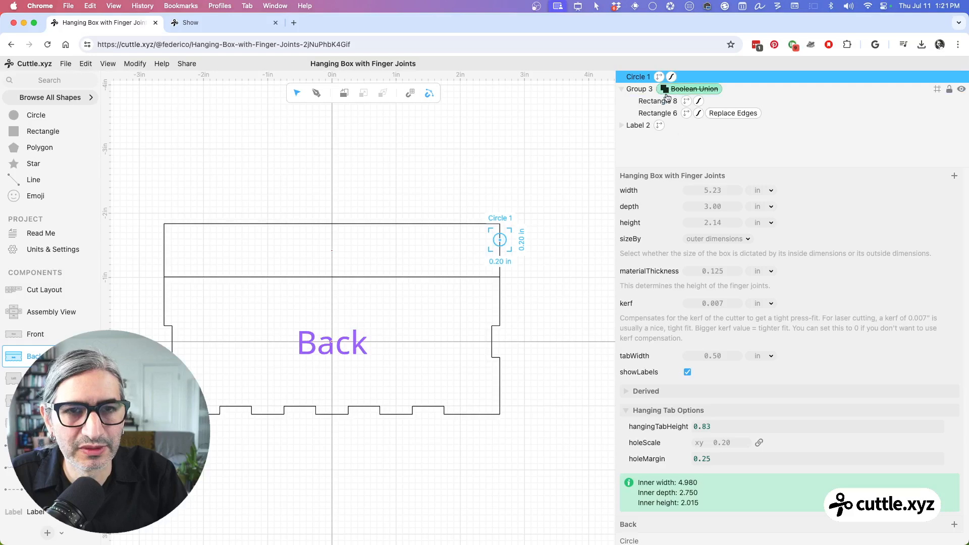
Step: Subtract holeMargin in the circle's x position so the expression is outerWidth/2 - holeMargin
click(733, 176)
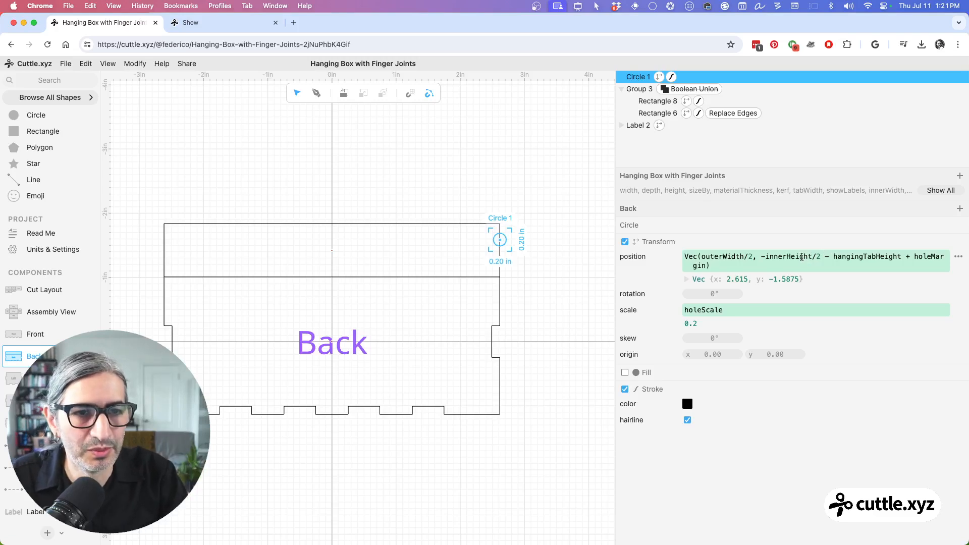
click(755, 259)
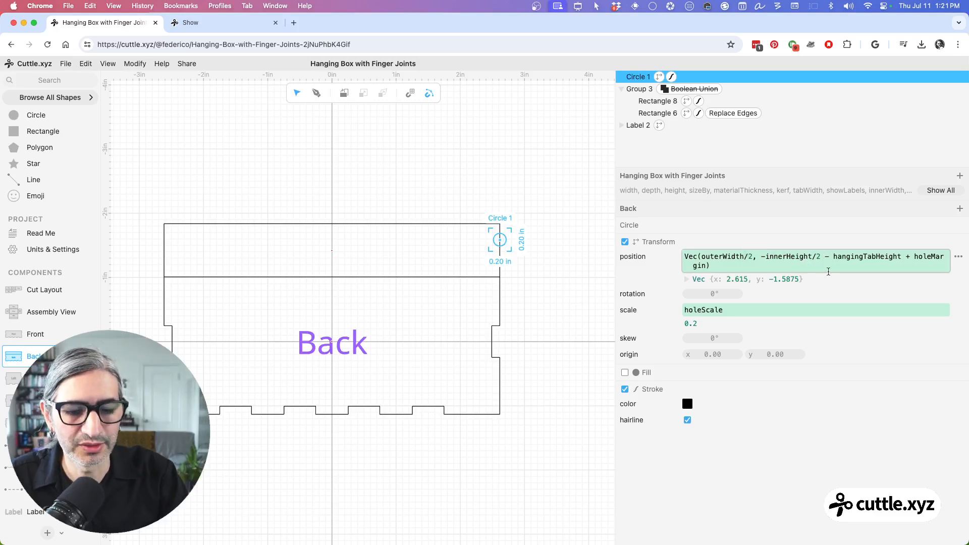
text(- m)
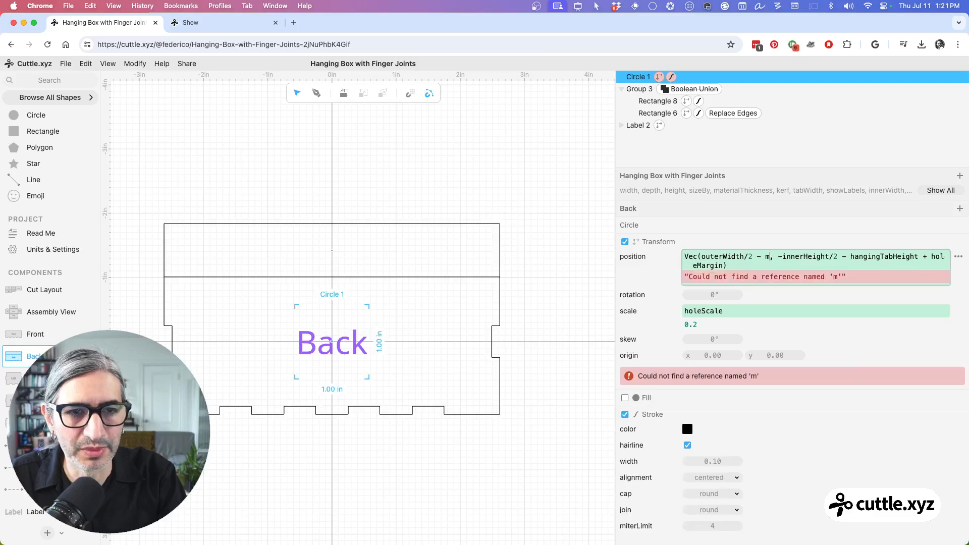
key(BackSpace)
text(ho)
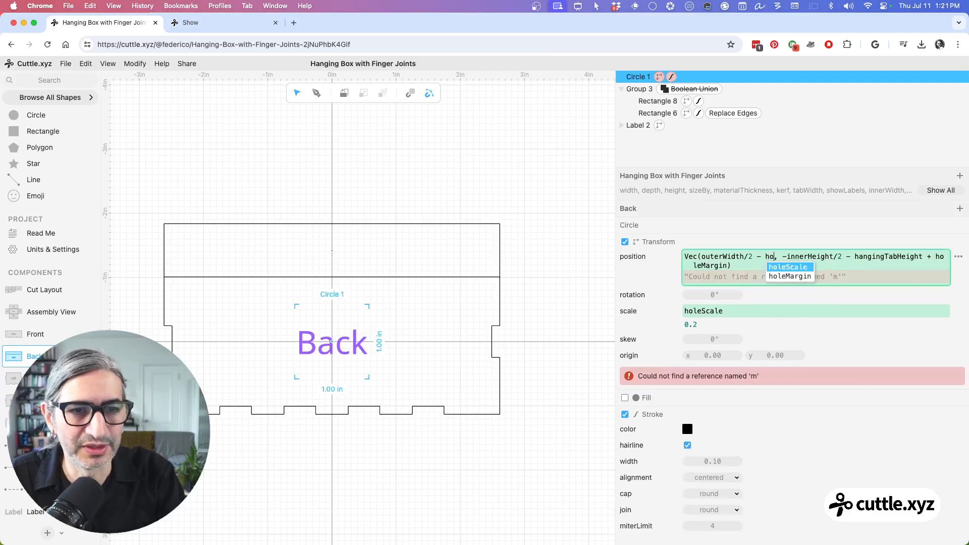
key(Down)
key(Return)
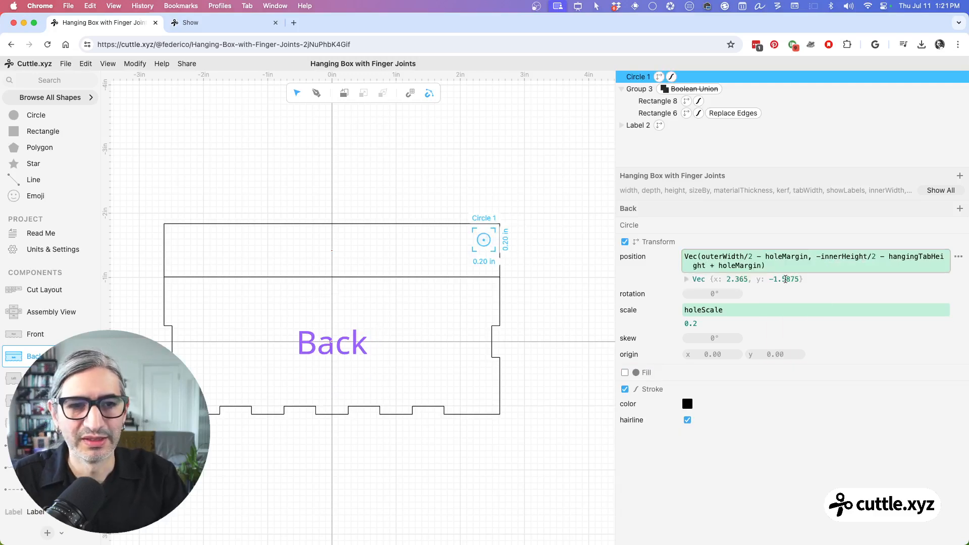
Step: Test the circle's corner offset by setting the box width to 5.29 in and the height to 2.04 in
click(933, 191)
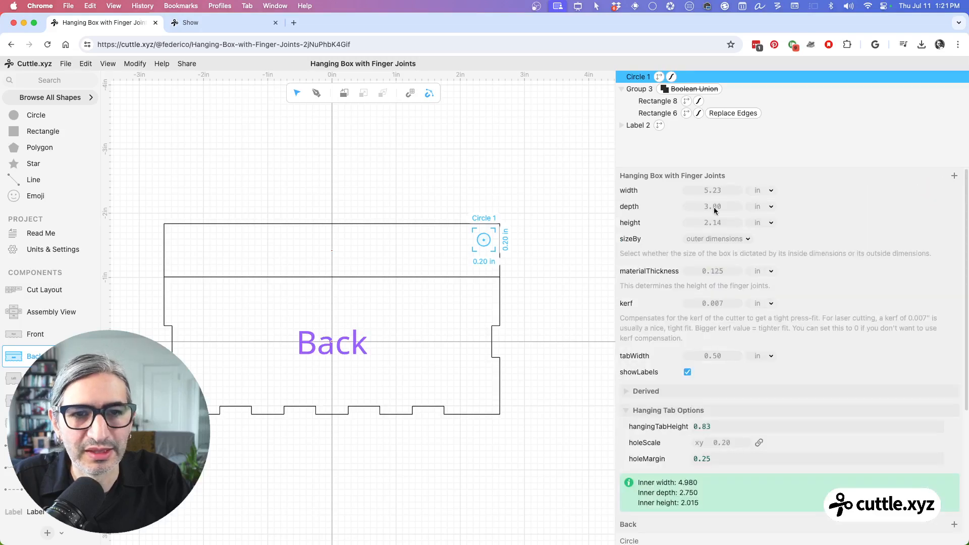
drag(717, 191, 701, 223)
click(518, 199)
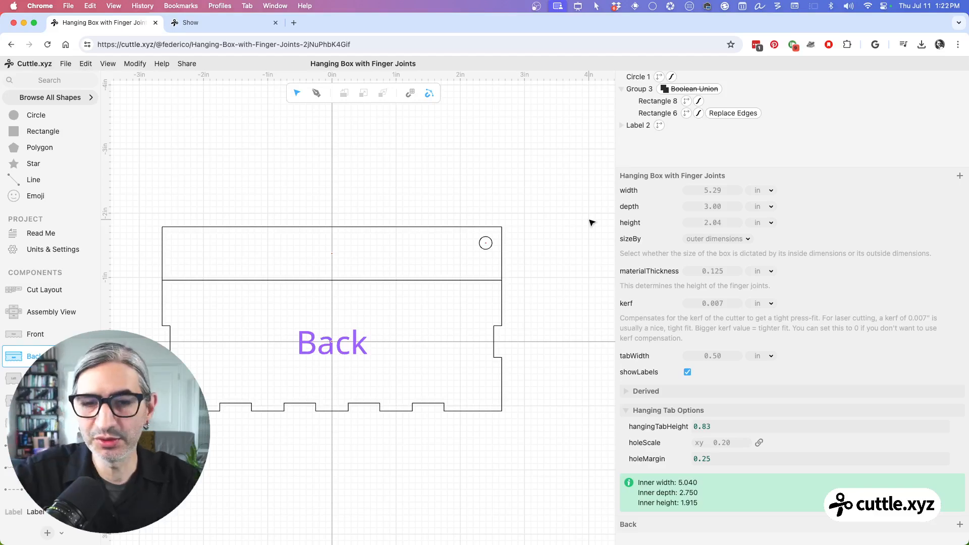
Step: Apply a Mirror Repeat to the mounting-hole circle across the back panel's vertical centre line
click(492, 236)
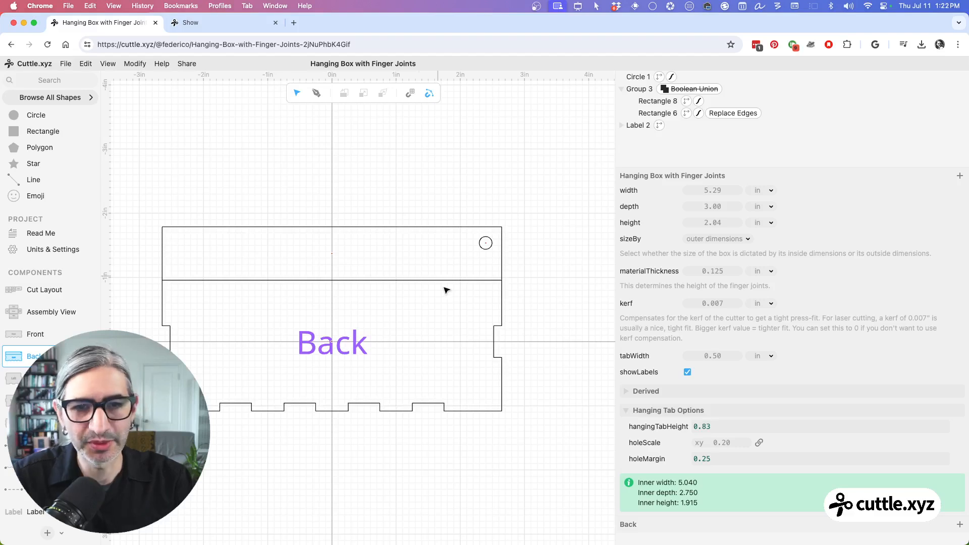
click(491, 242)
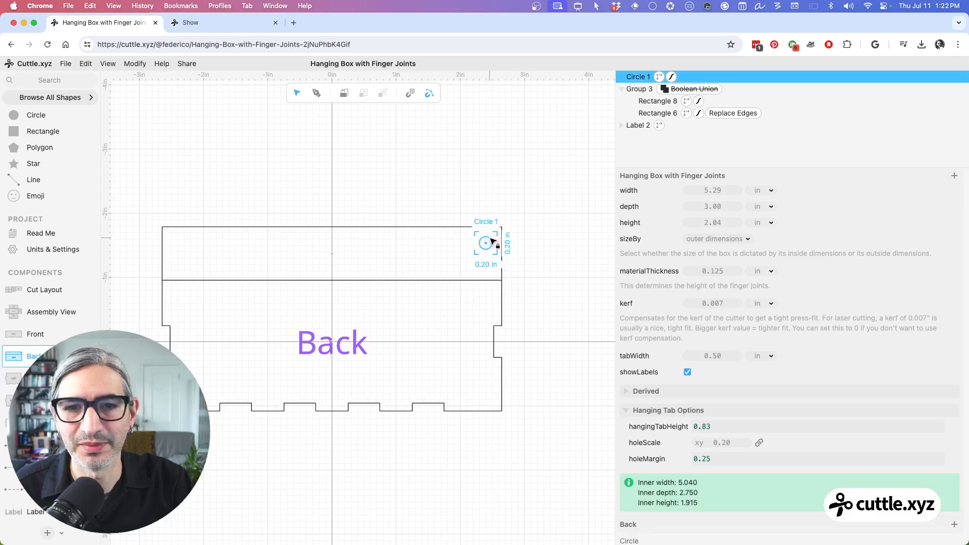
click(135, 64)
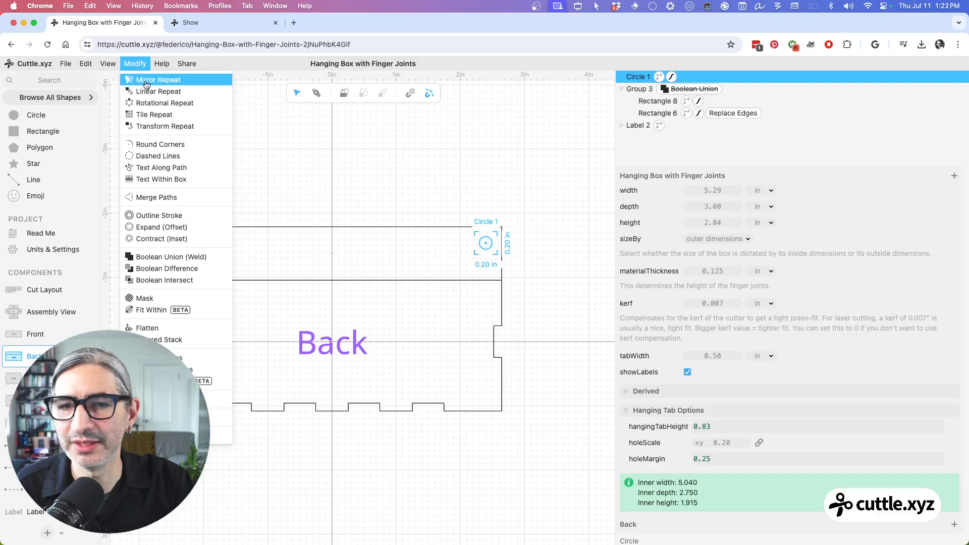
click(147, 82)
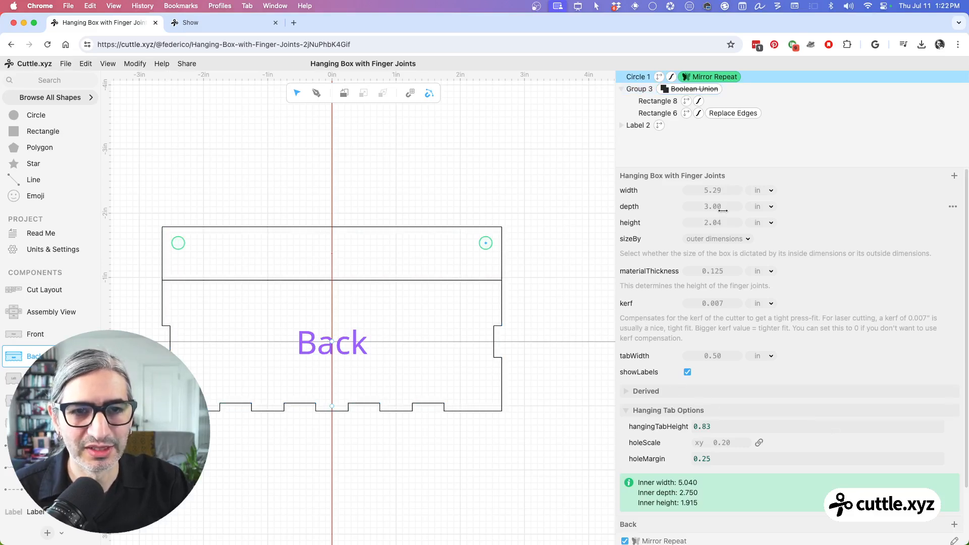
Step: Test the mirrored holes with a box width of 5.12 in, a height of 1.87 in and a holeMargin of 0.34
drag(702, 186, 681, 191)
mouse_move(712, 223)
mouse_down()
mouse_move(844, 214)
mouse_move(699, 224)
mouse_up()
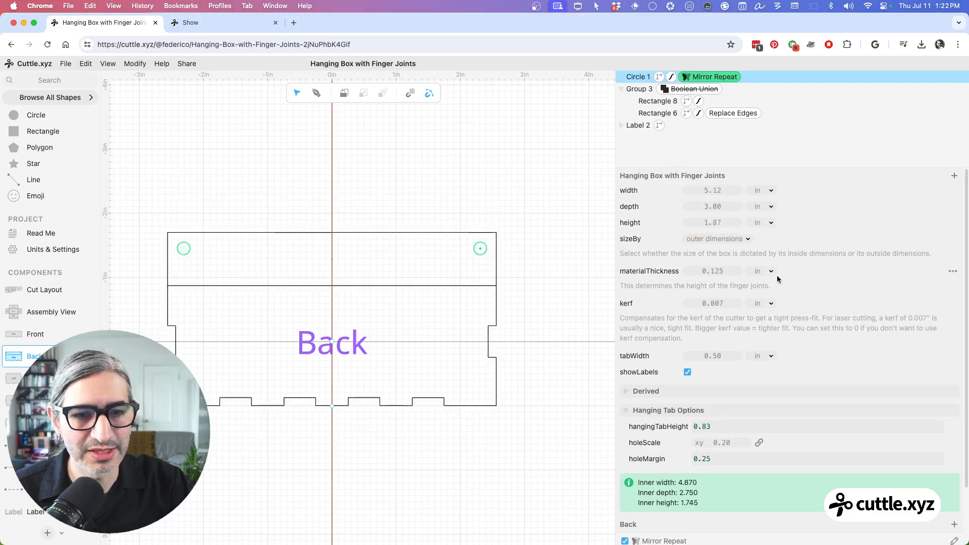
mouse_move(700, 459)
mouse_down()
mouse_move(733, 467)
mouse_move(694, 459)
mouse_move(716, 461)
mouse_move(705, 472)
mouse_move(704, 458)
mouse_up()
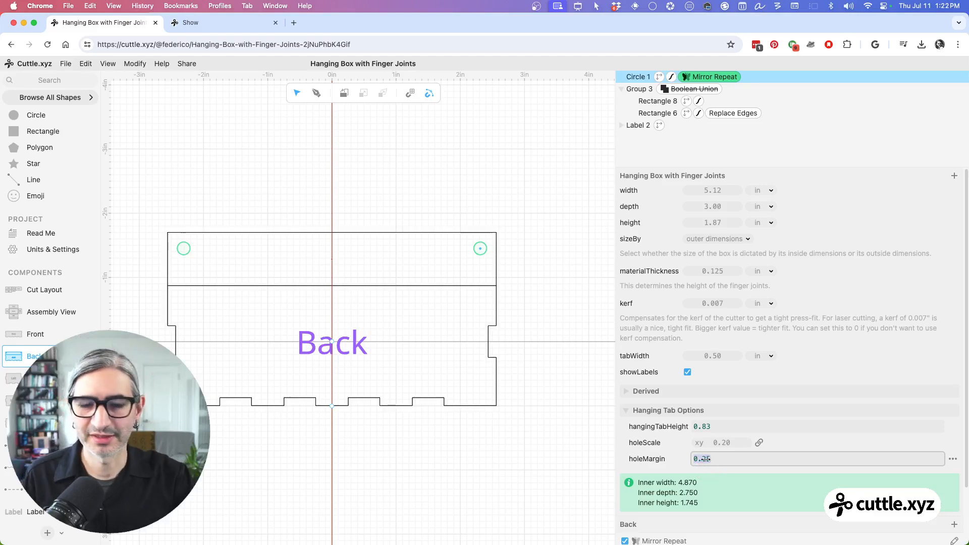
drag(703, 458, 716, 459)
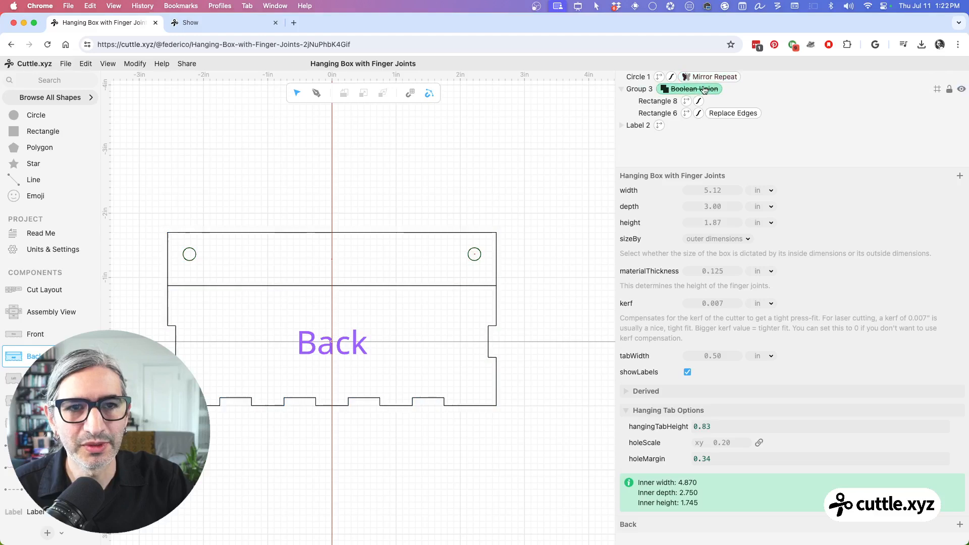
Step: Re-enable the Boolean Union on the group that holds the hanging tab and back panel rectangles
click(376, 288)
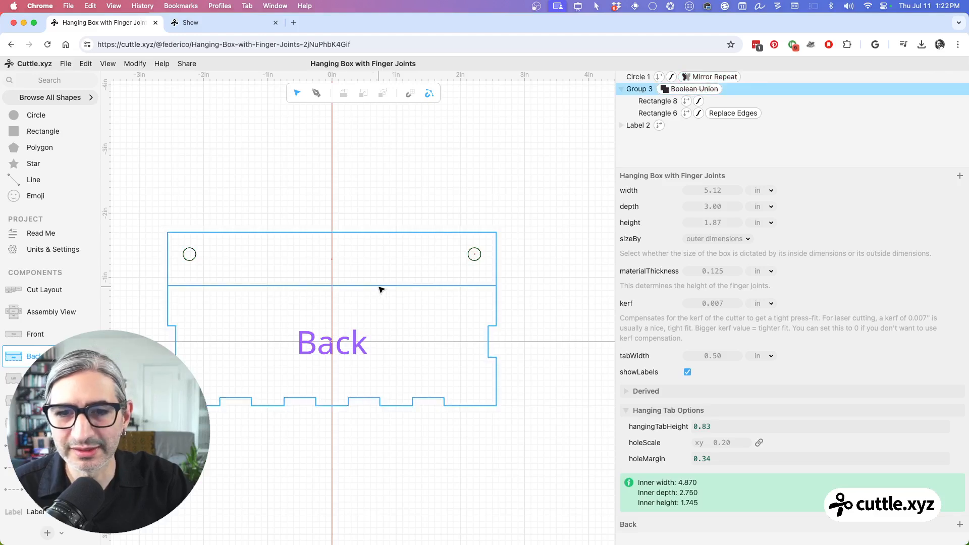
click(695, 89)
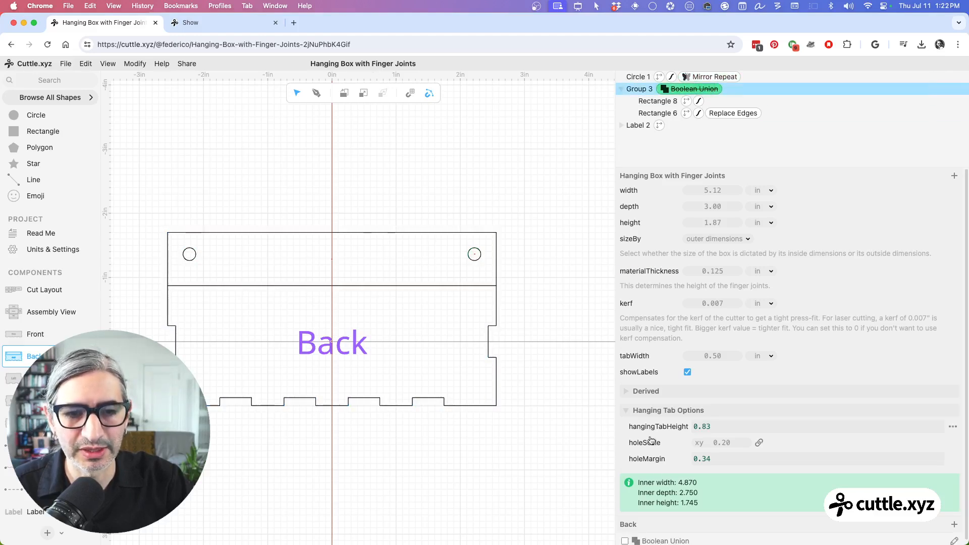
scroll(655, 470, down, 1)
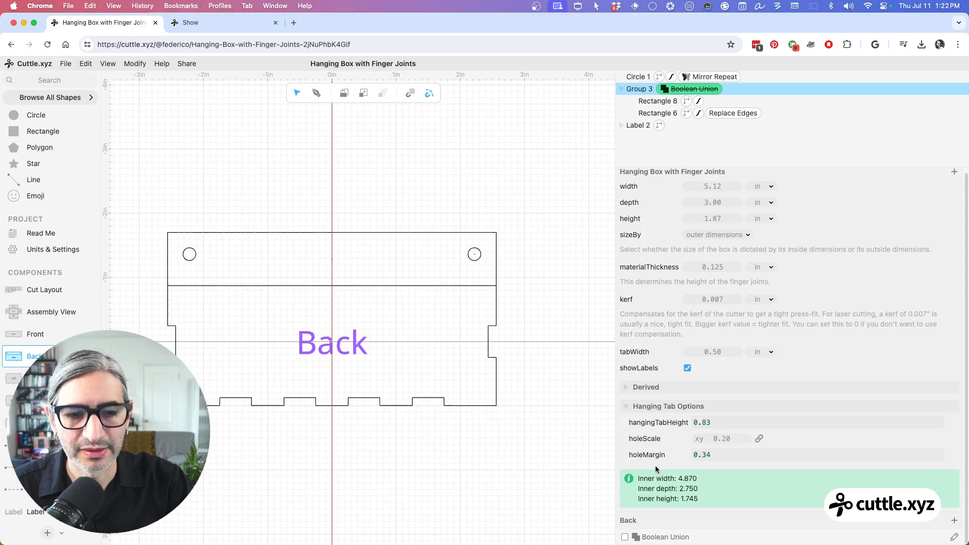
click(625, 538)
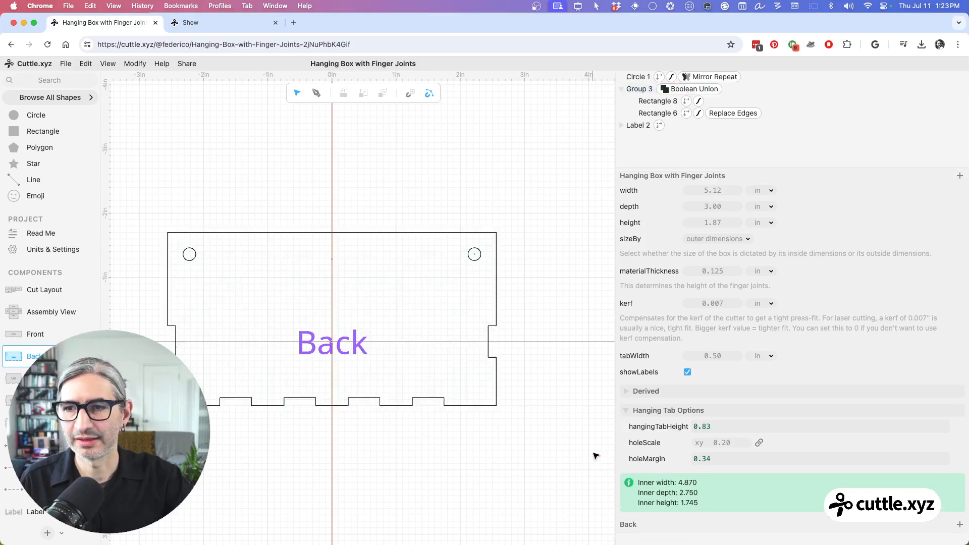
Step: Open the project's Read Me page and set the box to 6.05 in width, 2.92 in depth and 2.24 in height
click(36, 233)
scroll(303, 361, down, 10)
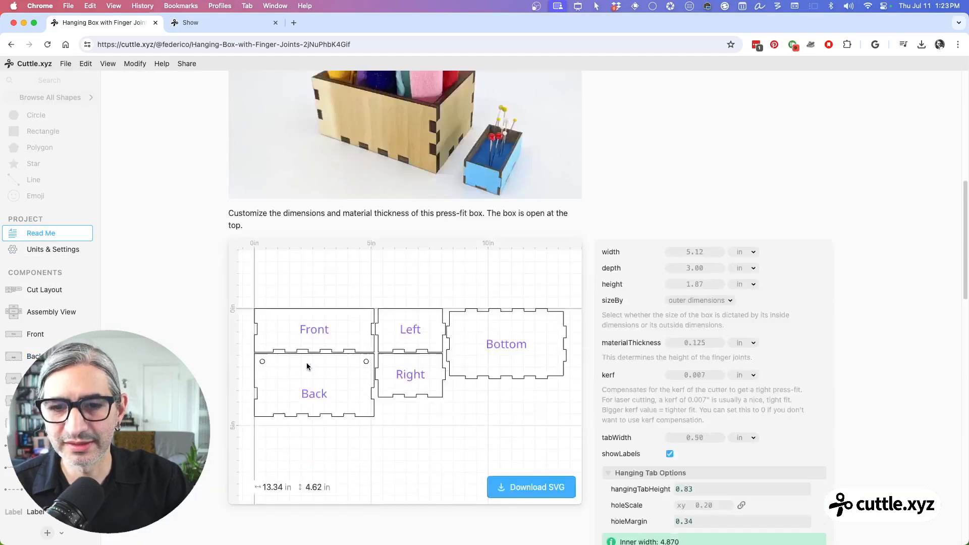
scroll(504, 354, down, 2)
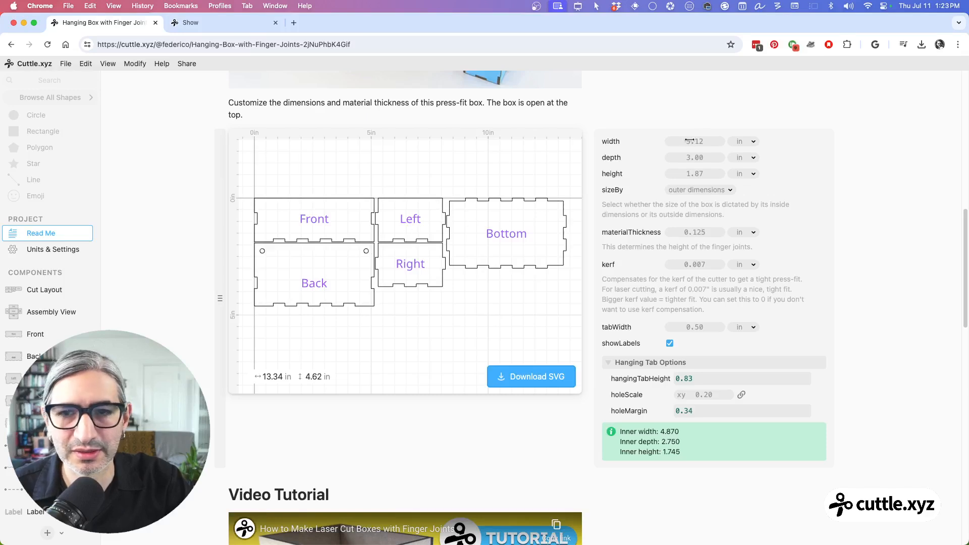
drag(686, 144, 828, 147)
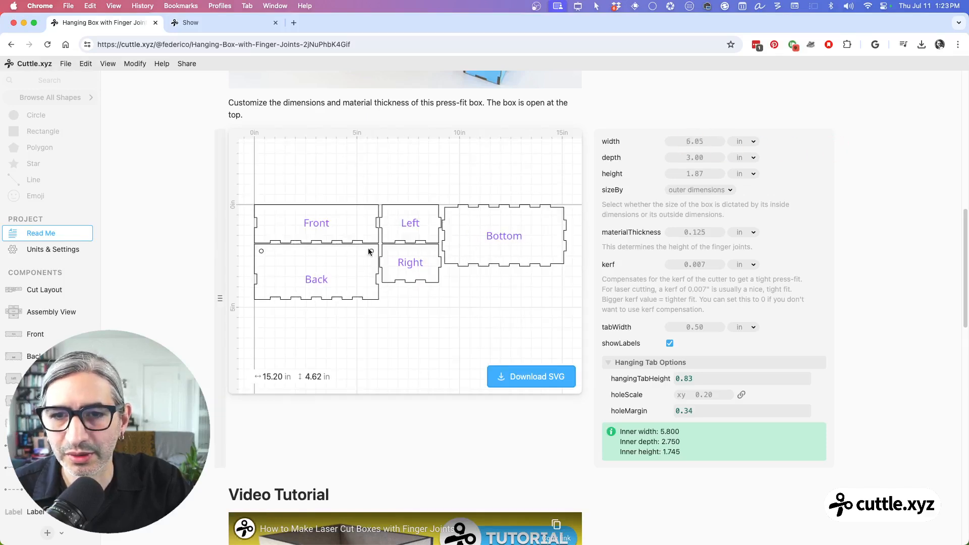
drag(698, 158, 757, 184)
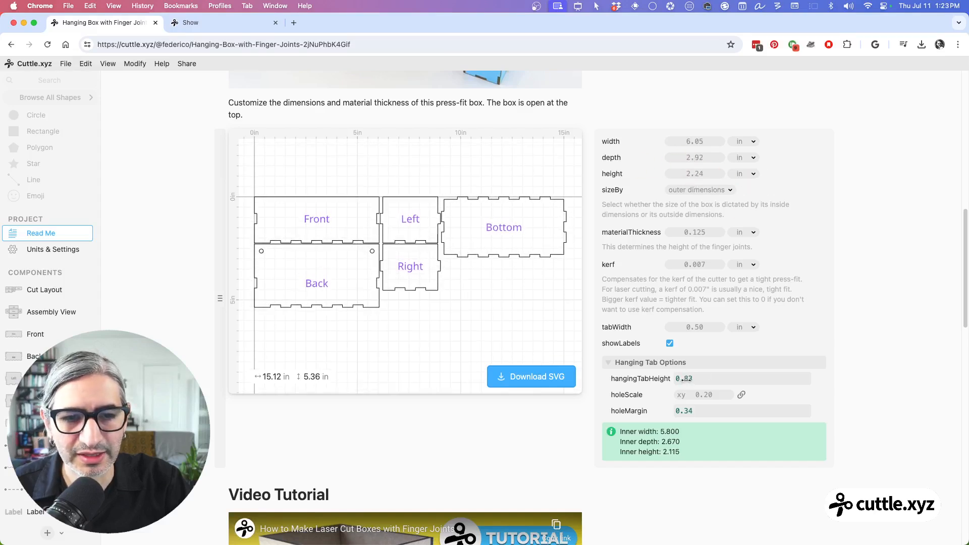
Step: Set hangingTabHeight to 0.50, after trying 1.71 and 0.13
drag(684, 378, 813, 396)
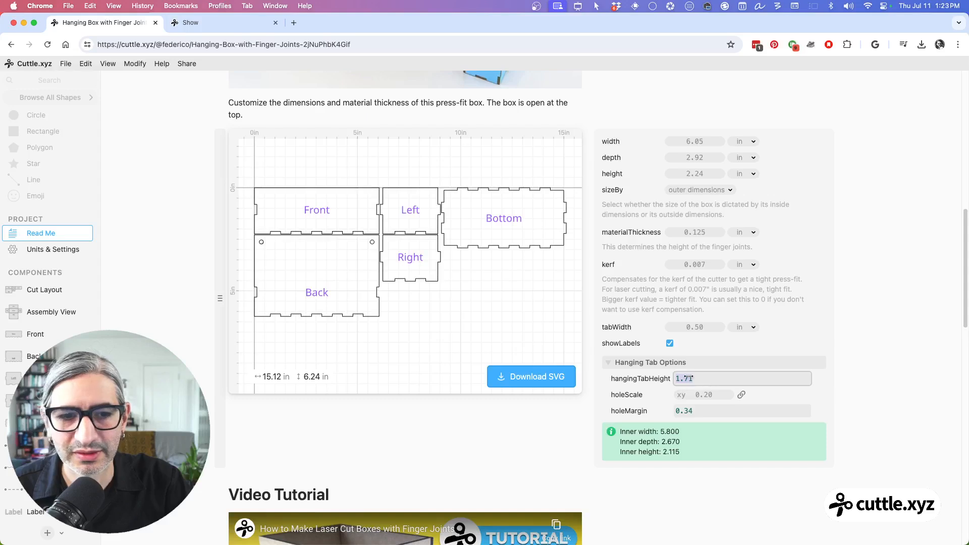
drag(689, 379, 467, 374)
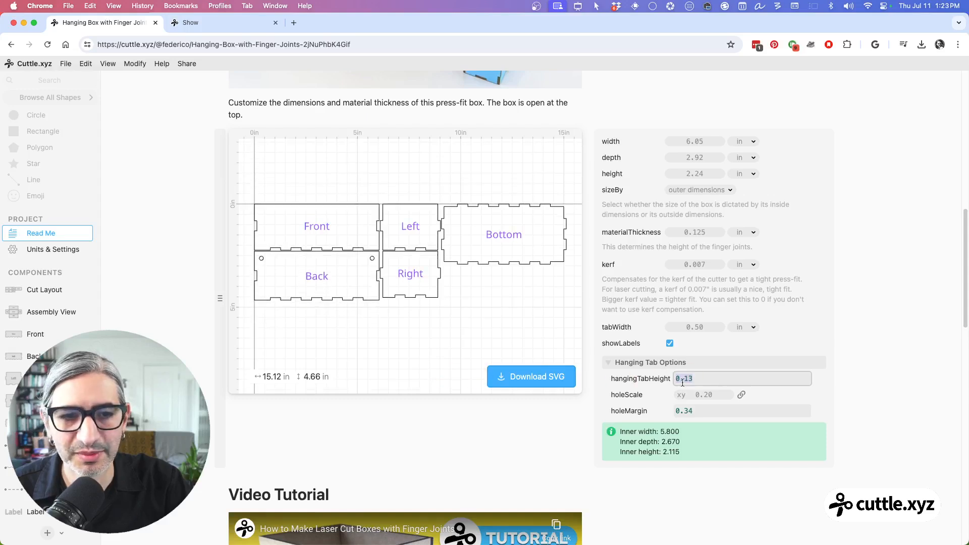
drag(684, 382, 747, 381)
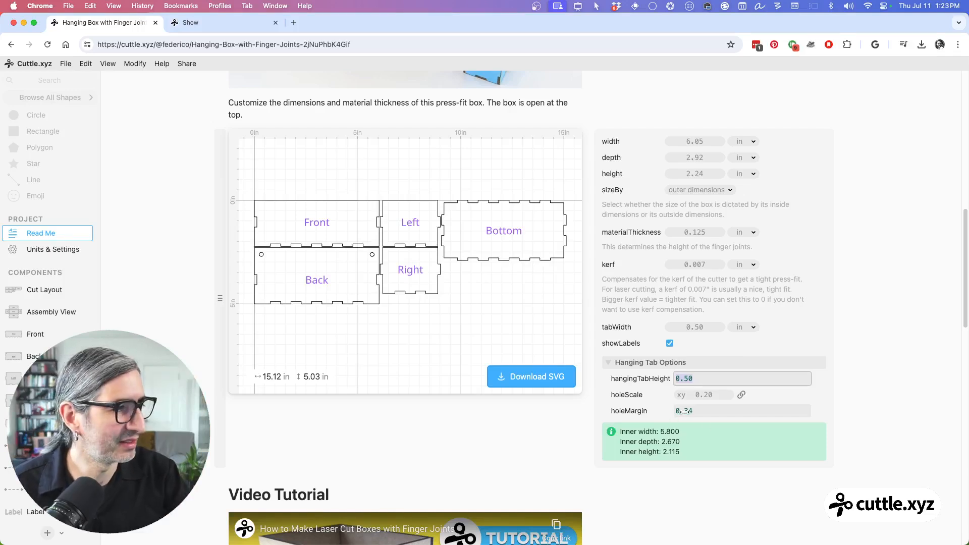
Step: Try holeScale values of 0.90 and 0.37 with holeMargin values of 0.80 and 0.43
drag(703, 395, 814, 409)
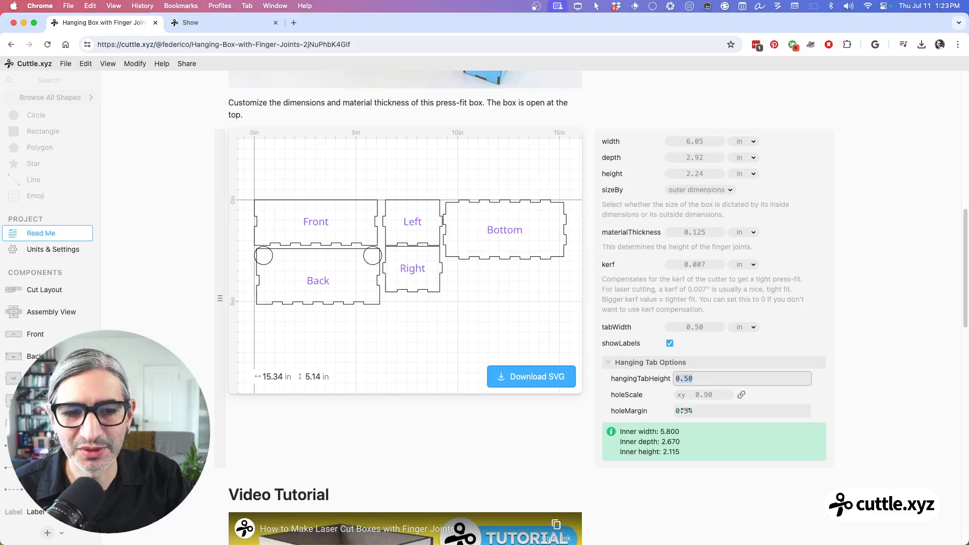
drag(684, 411, 626, 403)
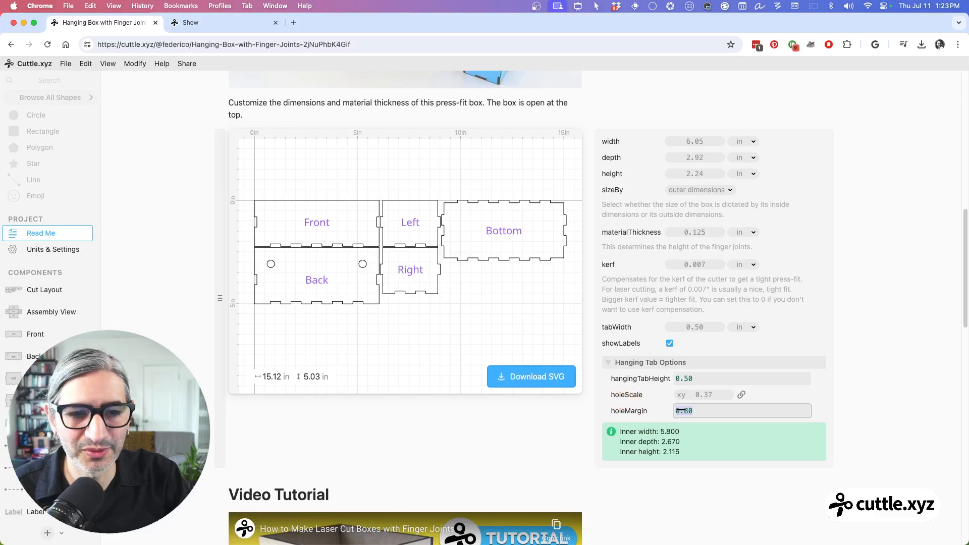
drag(686, 411, 624, 414)
Step: Set holeScale to 0.125 in, including the inch unit
click(709, 394)
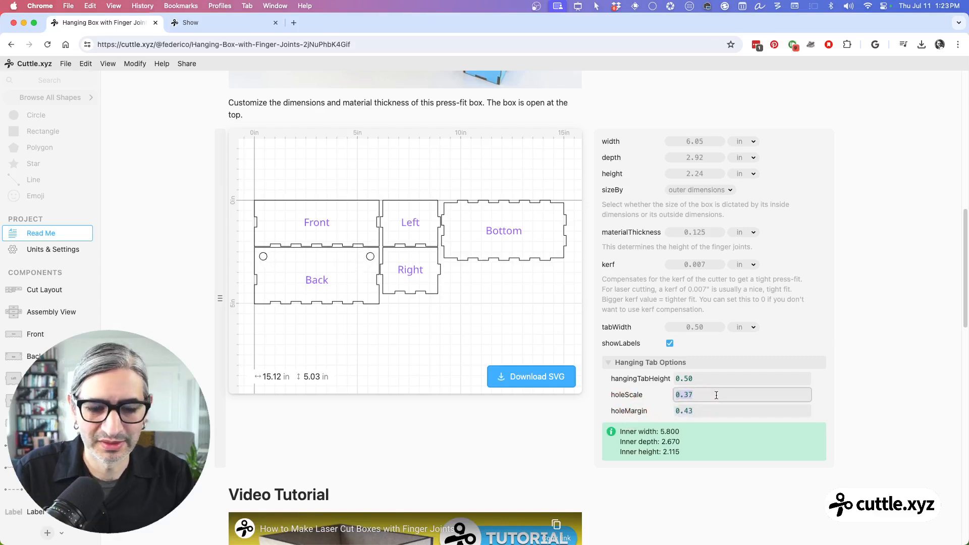
text(0.12)
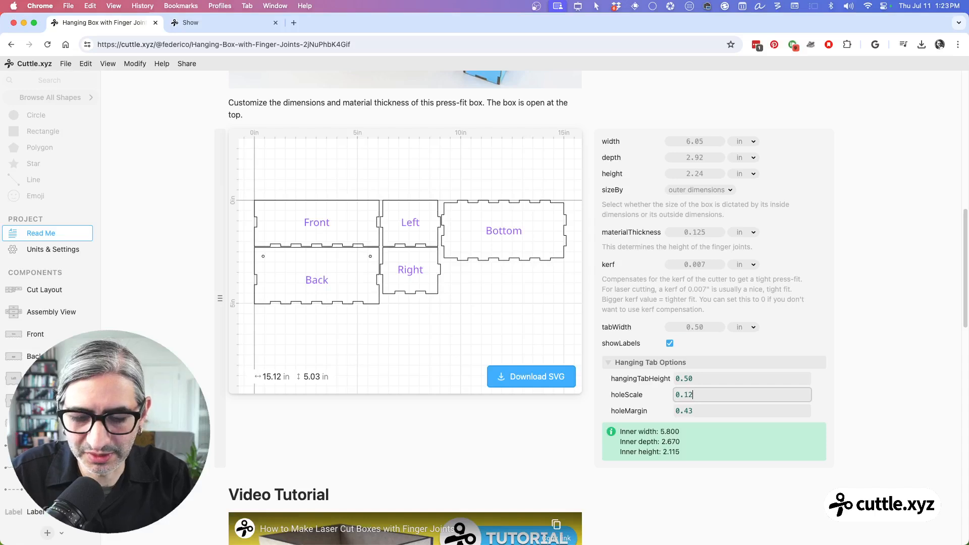
text(5 in)
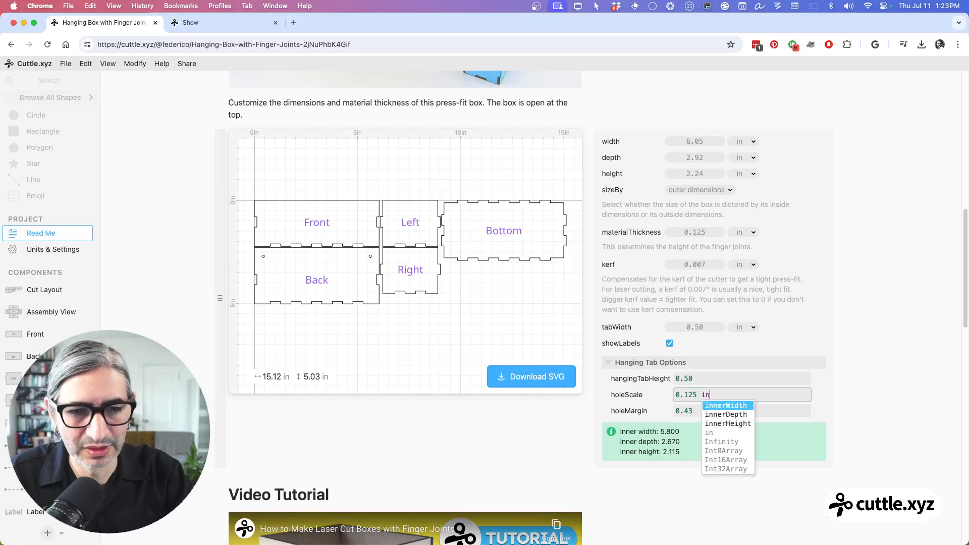
click(768, 410)
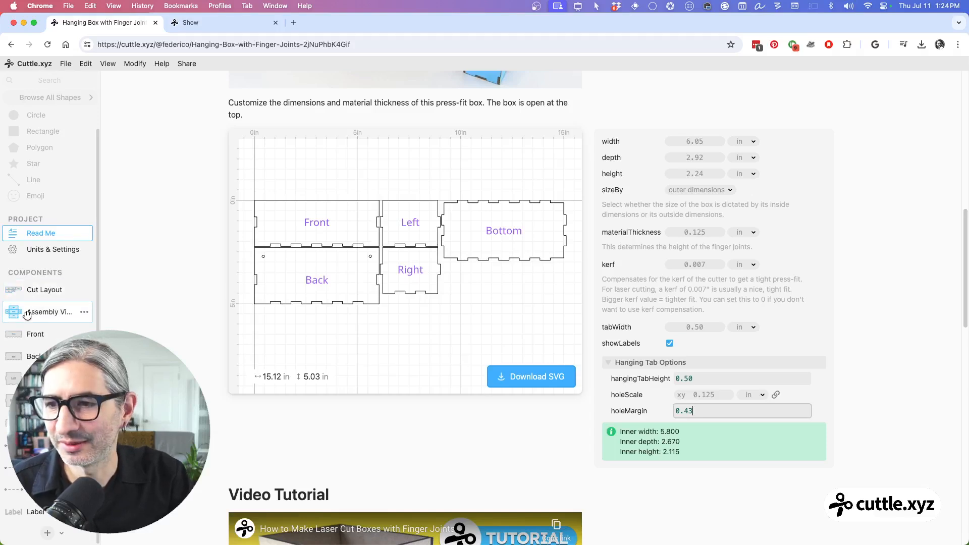
Step: Return to the Back component, widen the parameter area and set holeMargin to 0.33
click(31, 357)
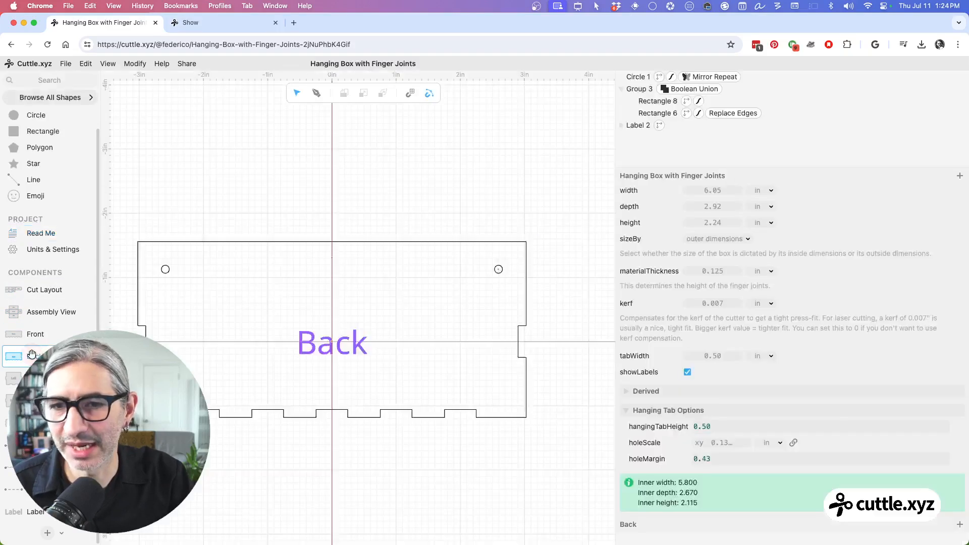
scroll(401, 322, up, 2)
drag(400, 329, 426, 301)
scroll(426, 305, down, 4)
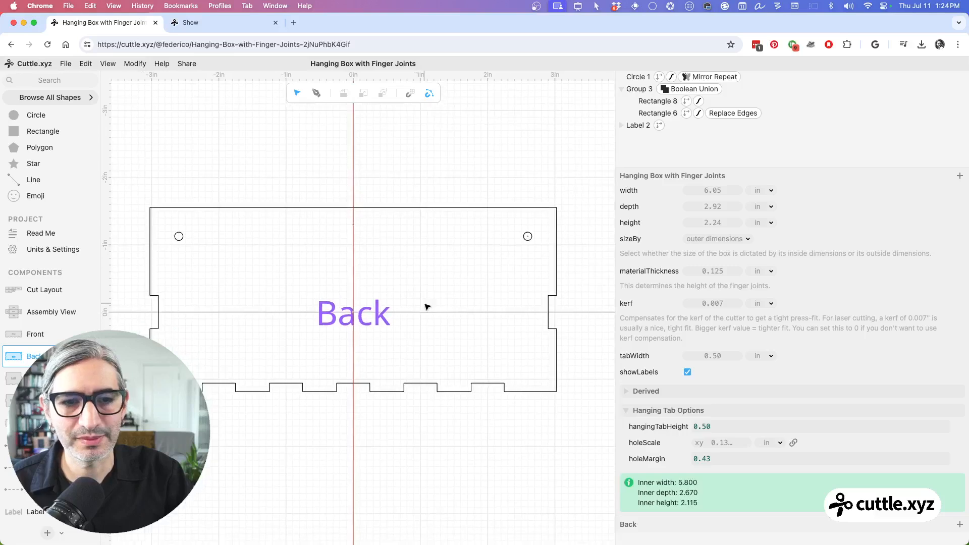
drag(614, 266, 662, 261)
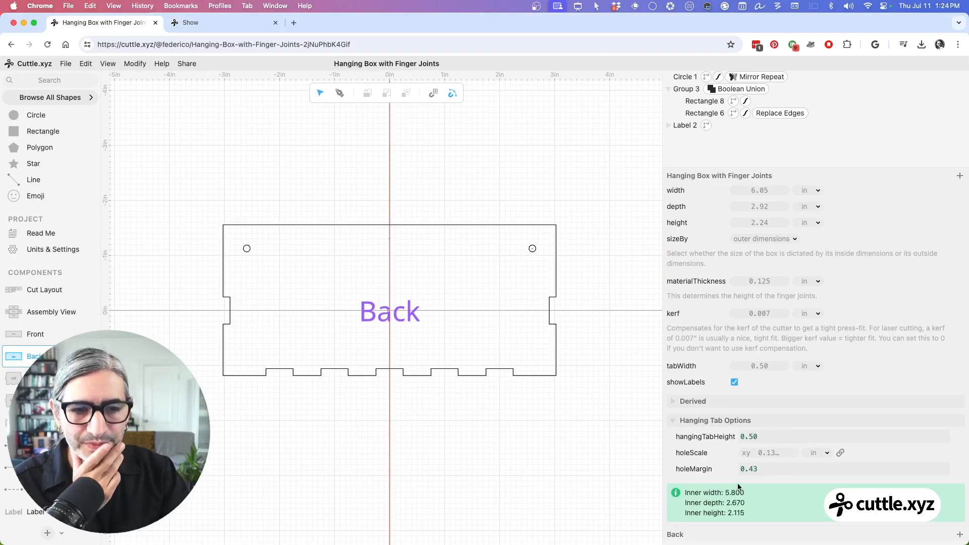
drag(758, 472, 737, 472)
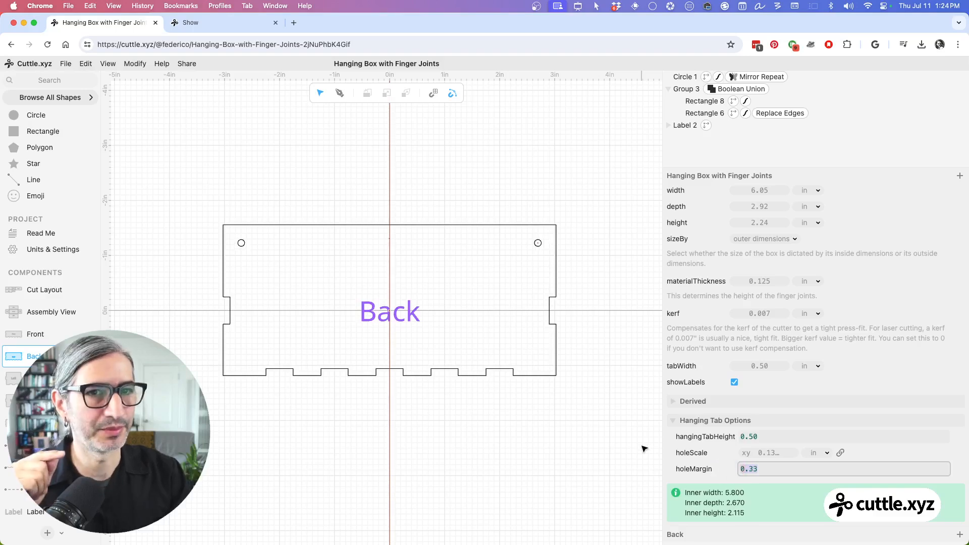
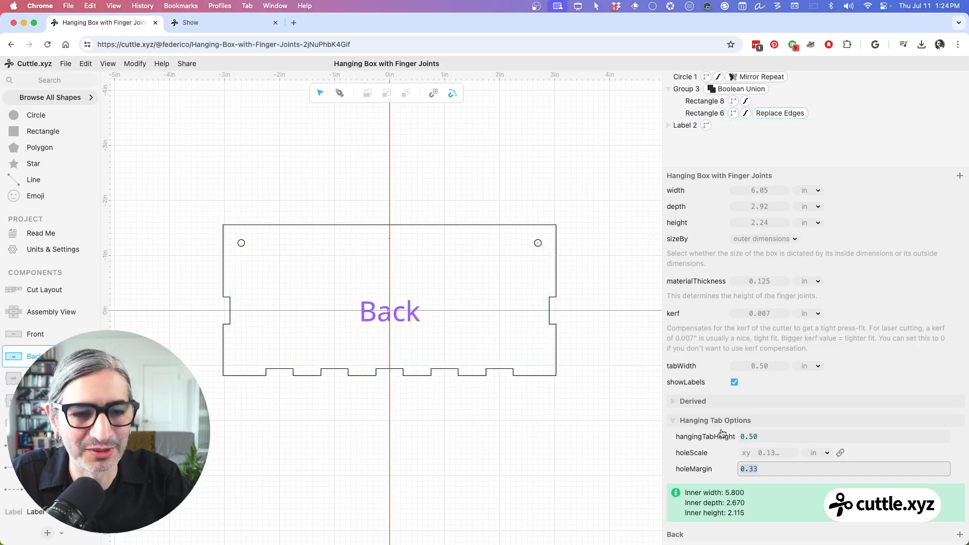
Step: Rename the Rectangle 8 shape in Group 3 as HangingTab
double_click(702, 102)
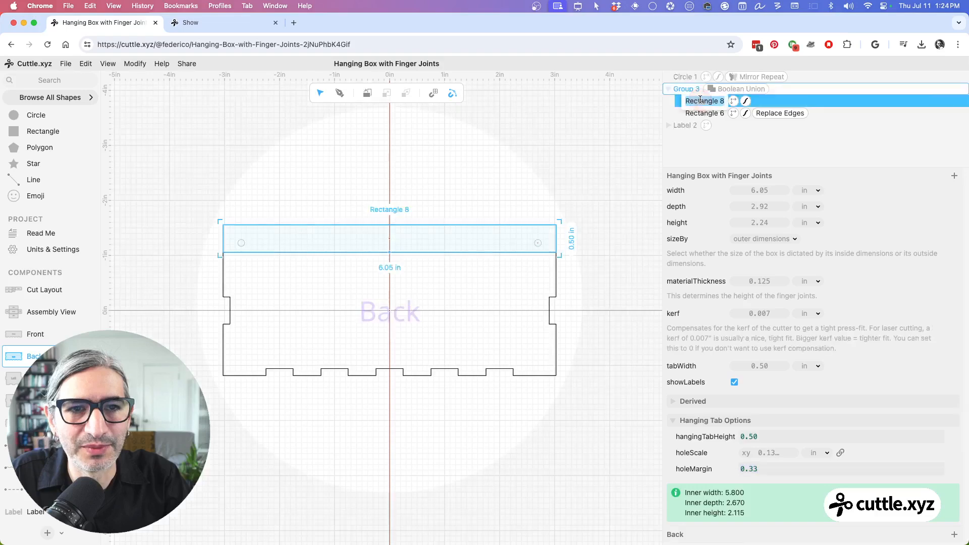
text(Hang)
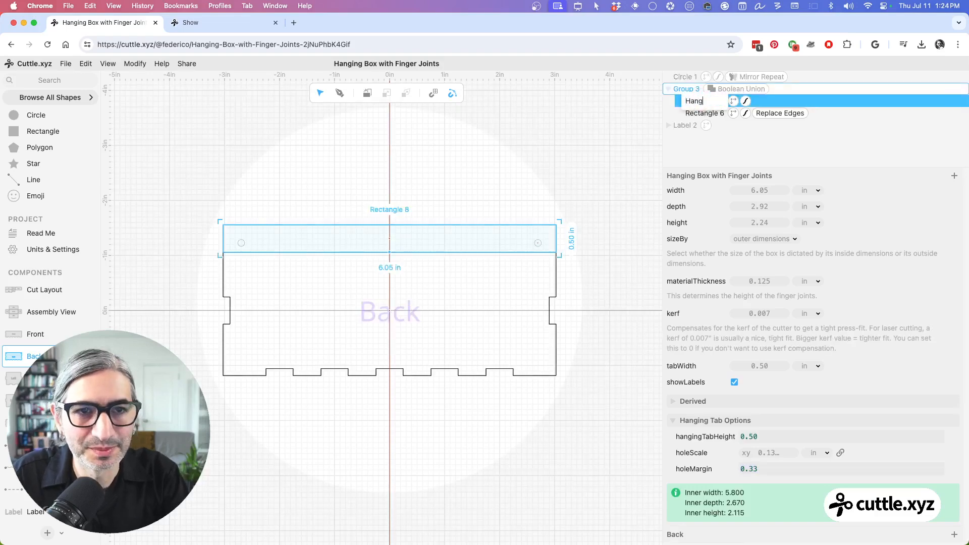
text(ingTa)
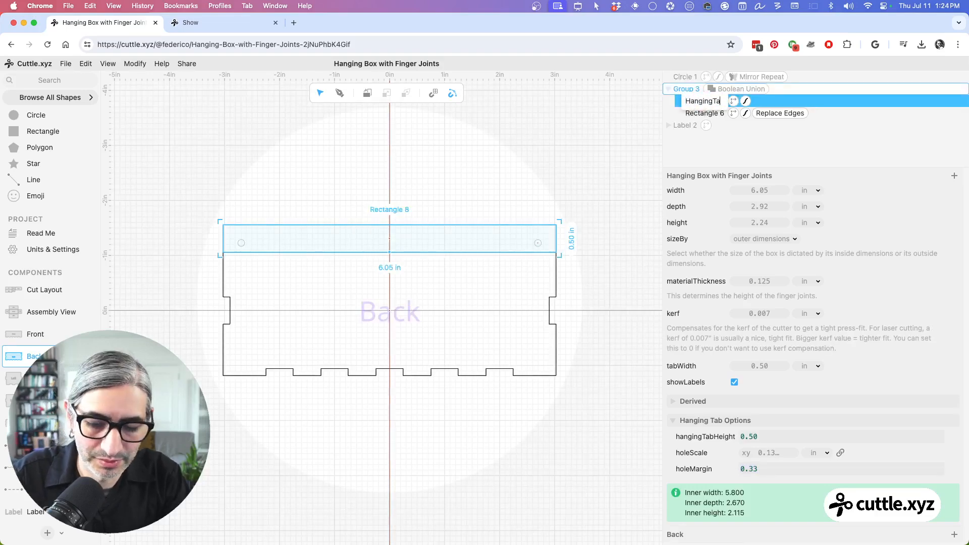
text(b)
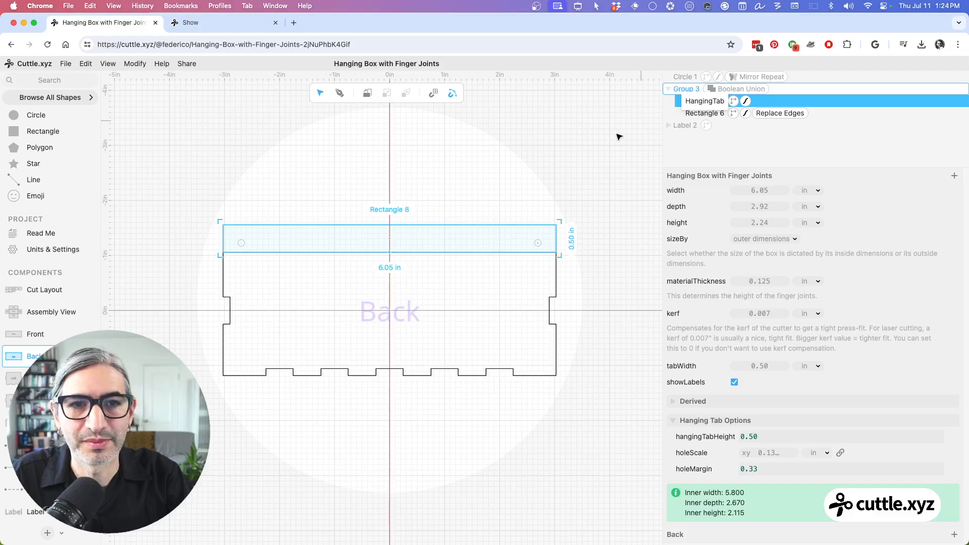
key(Return)
click(579, 143)
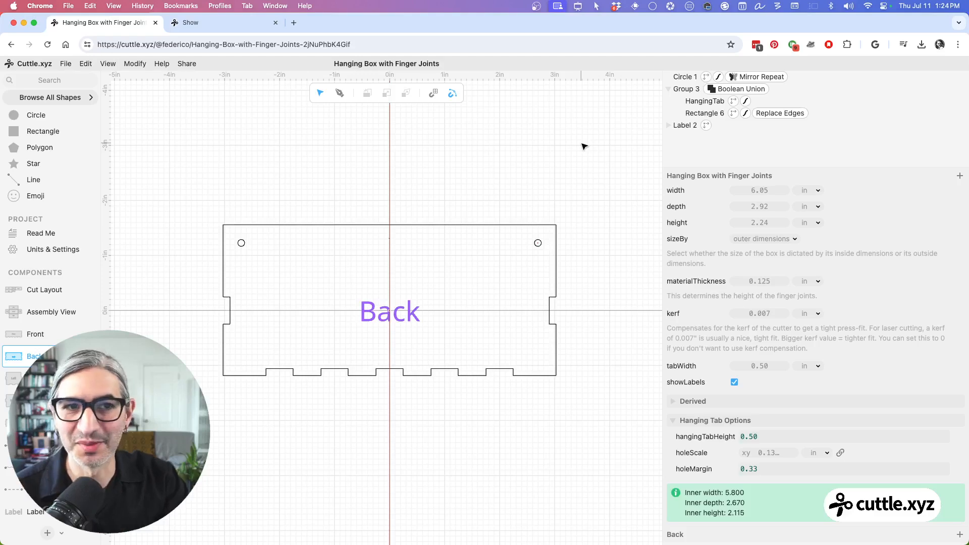
Step: Apply Round Corners to the HangingTab shape and set hangingTabHeight to 0.80
click(710, 104)
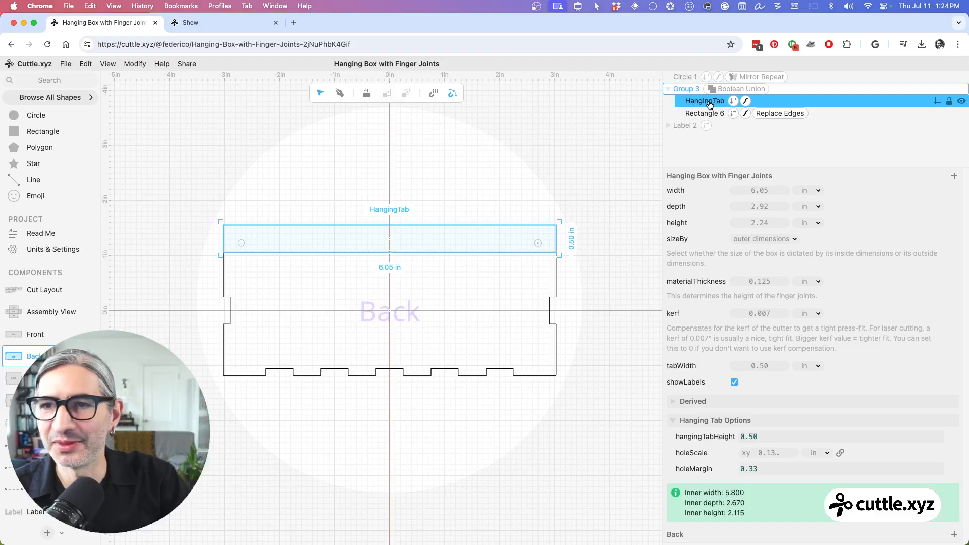
click(135, 64)
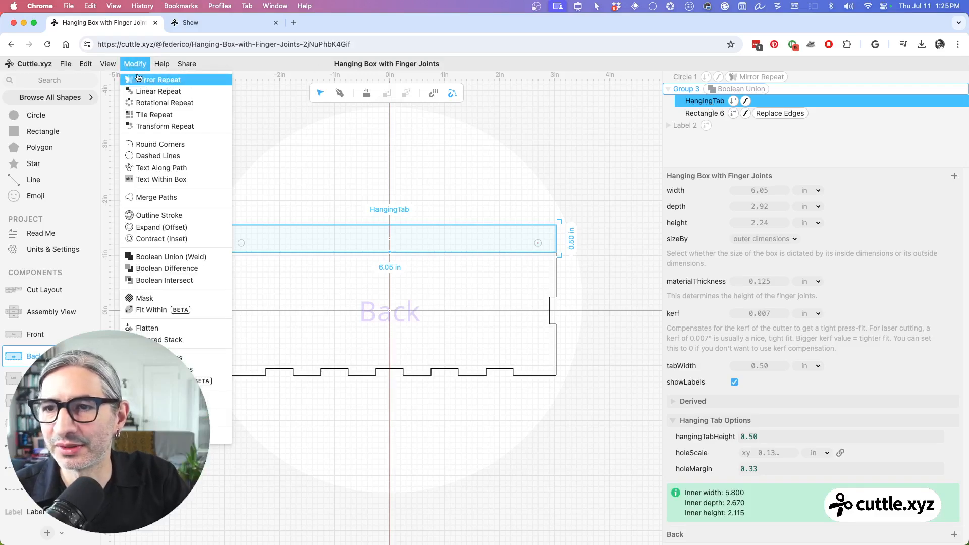
click(156, 145)
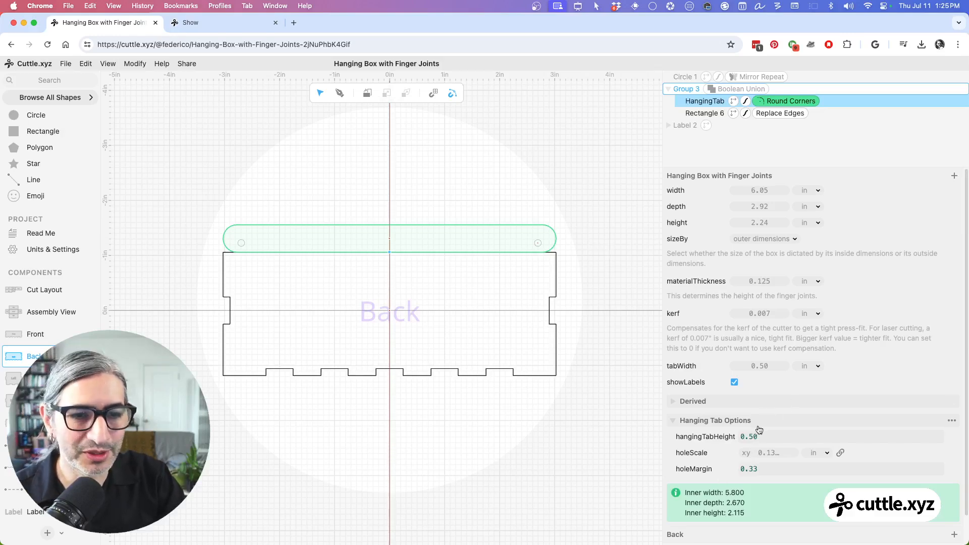
drag(748, 436, 793, 439)
click(527, 473)
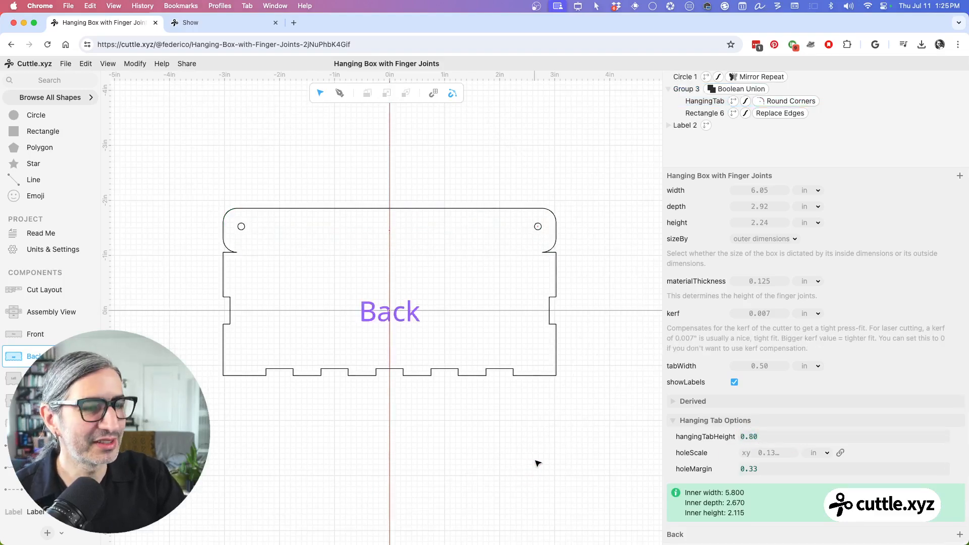
Step: Examine the rounded hanging tab in the Assembly View, the Read Me cut preview and the Back component
click(54, 313)
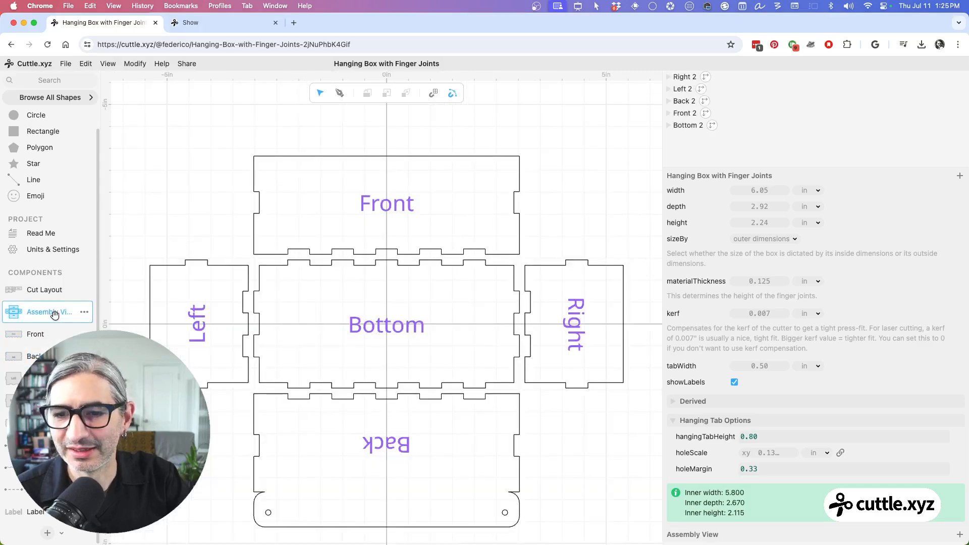
click(36, 235)
scroll(387, 317, down, 10)
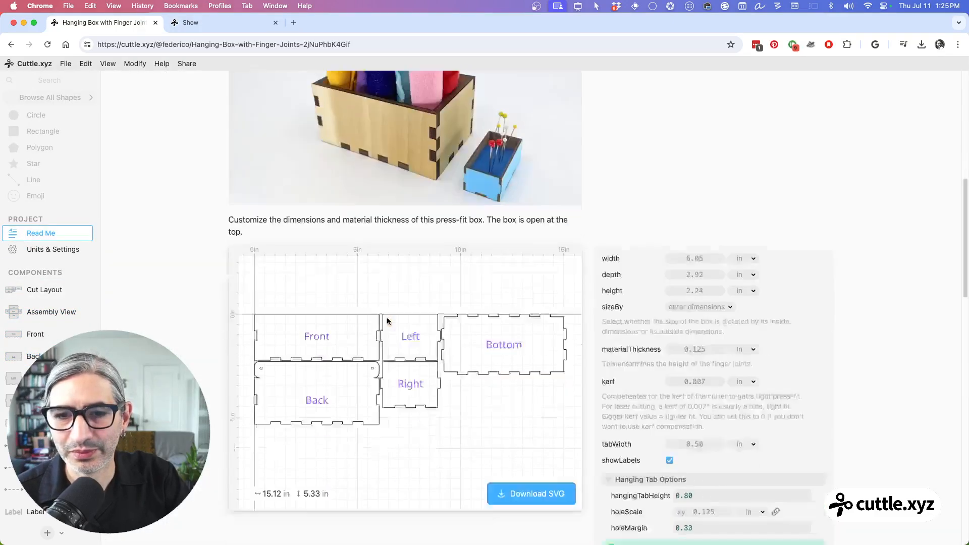
scroll(387, 321, down, 4)
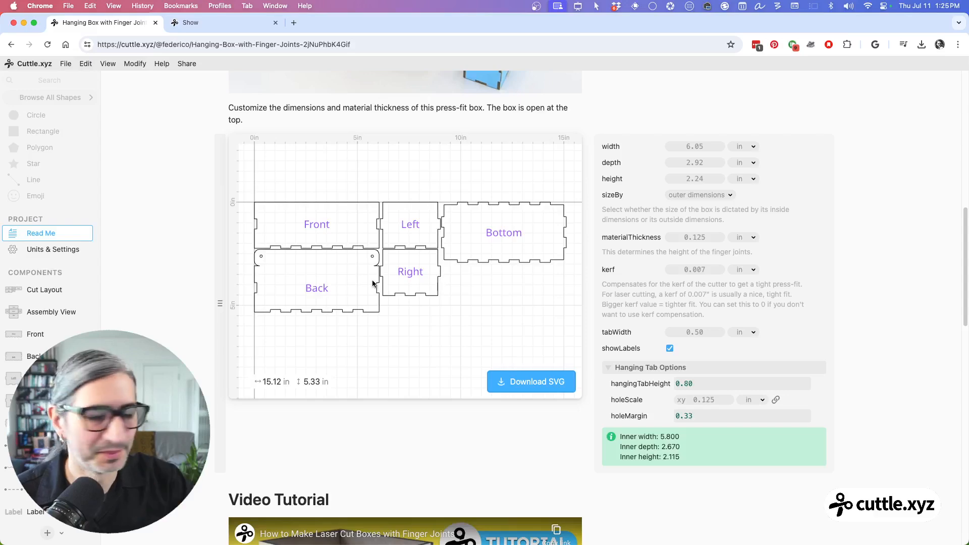
click(30, 357)
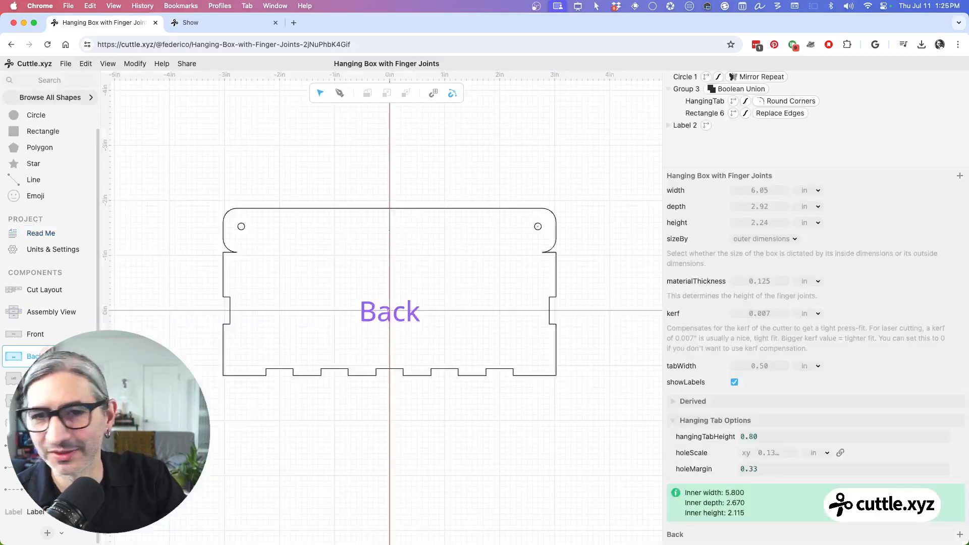
scroll(446, 305, up, 3)
scroll(537, 295, down, 3)
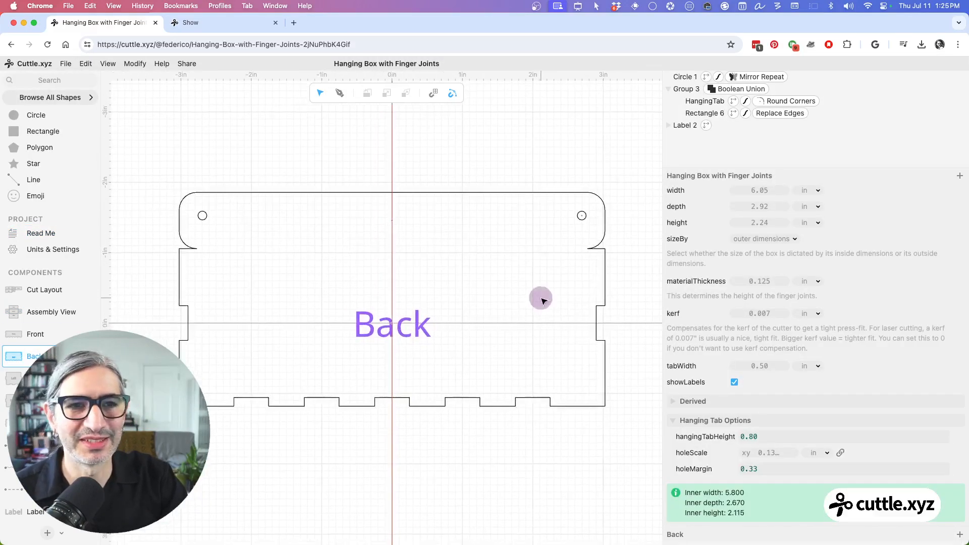
scroll(543, 301, down, 1)
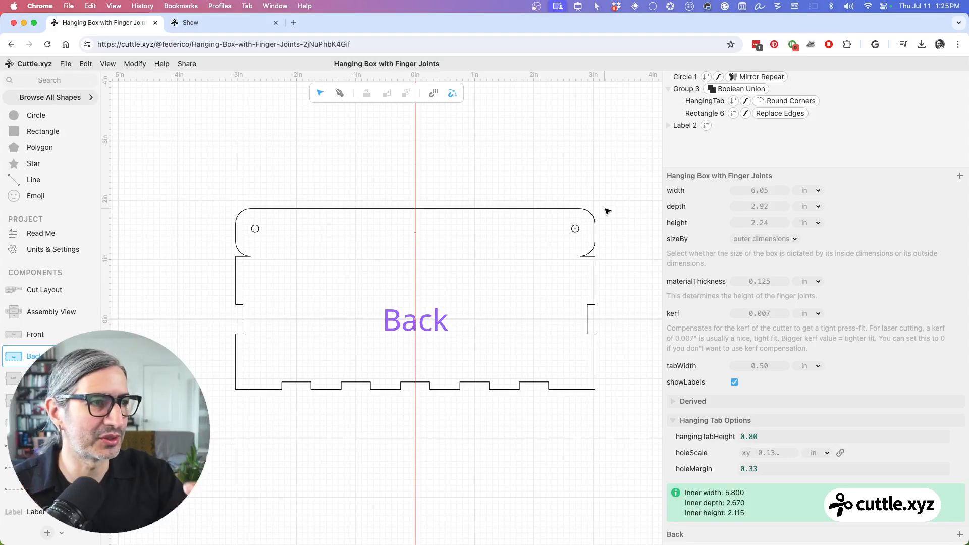
Step: Replace the Round Corners radius of HangingTab with the per-corner list [0,0,0,0]
click(780, 103)
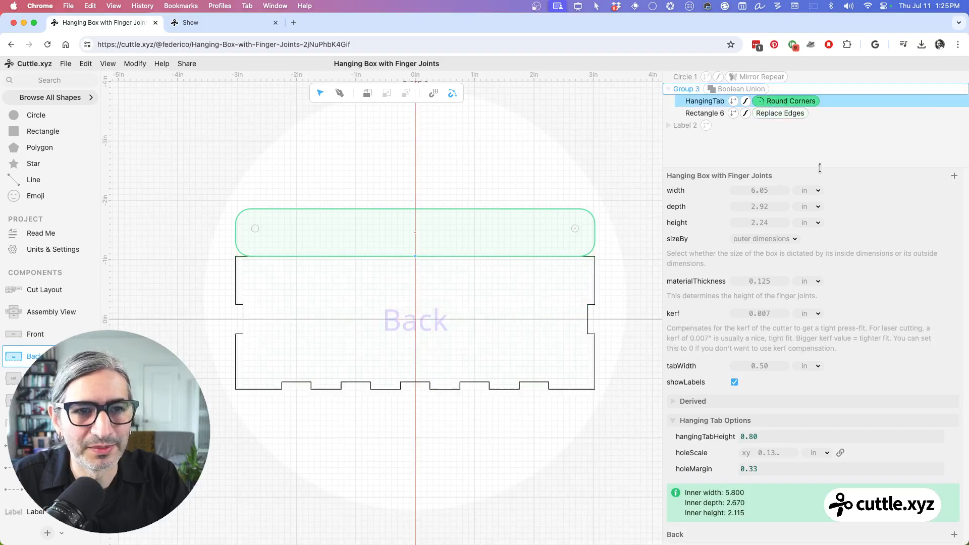
click(782, 178)
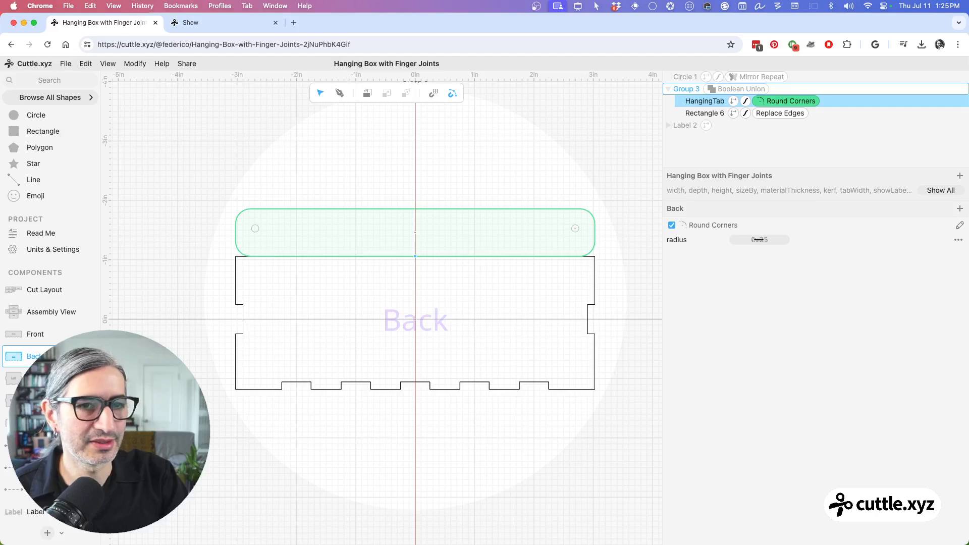
mouse_move(759, 240)
mouse_down()
mouse_move(807, 240)
mouse_move(756, 240)
mouse_up()
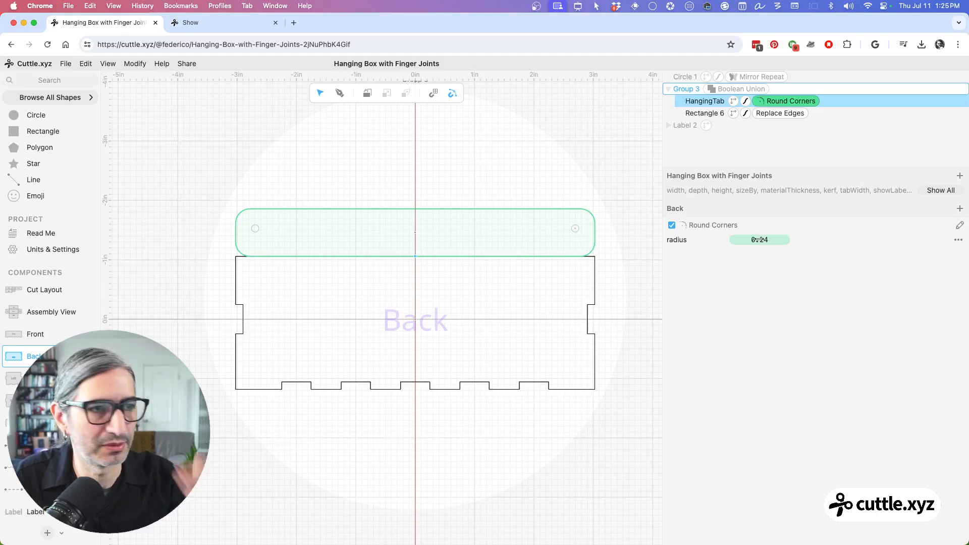
click(759, 240)
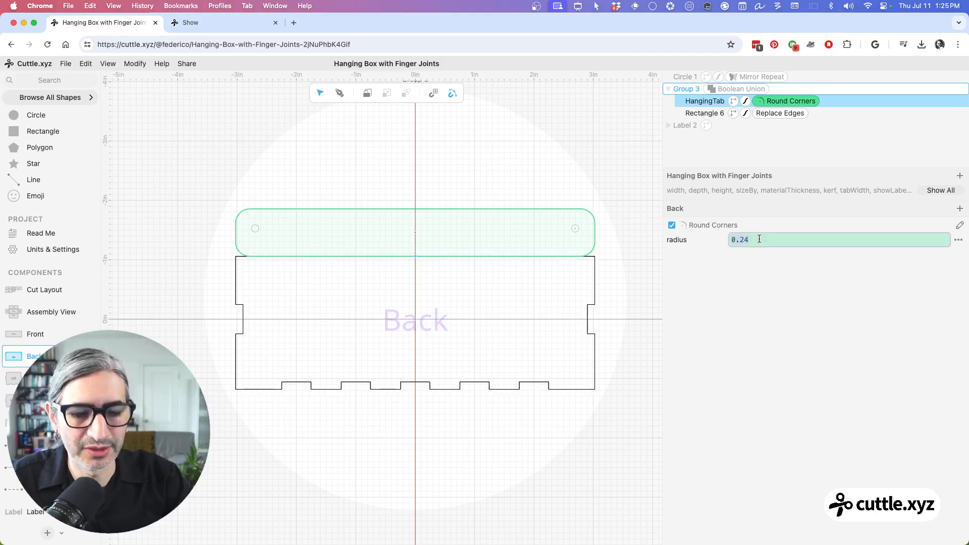
text([)
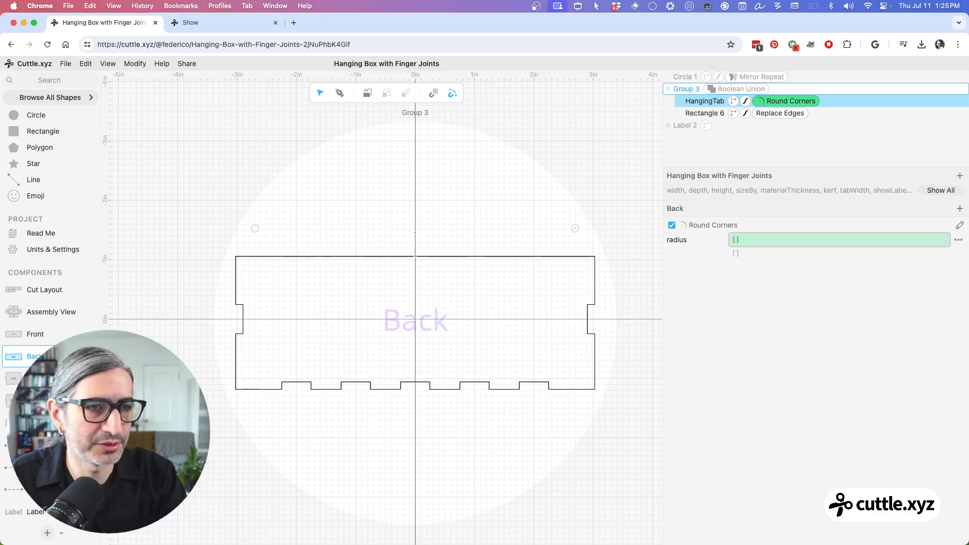
text(0)
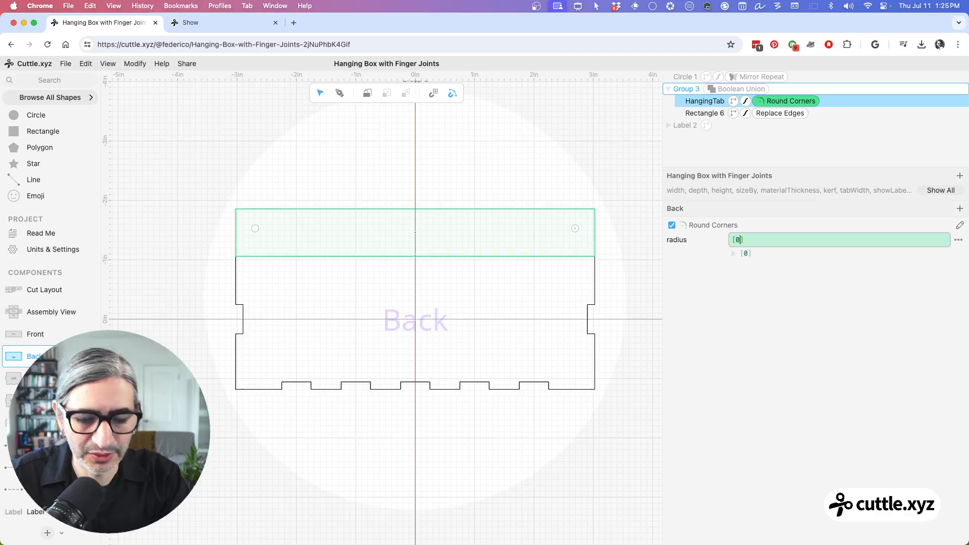
text(,0,0,0)
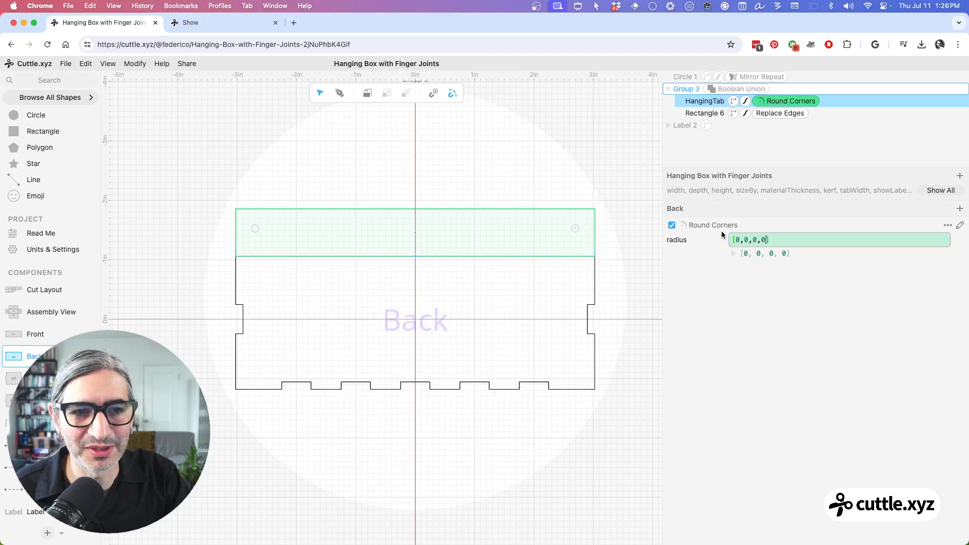
Step: Try a radius of 1 for the first and last corners of HangingTab, using [1,0,0,1]
drag(735, 240, 737, 240)
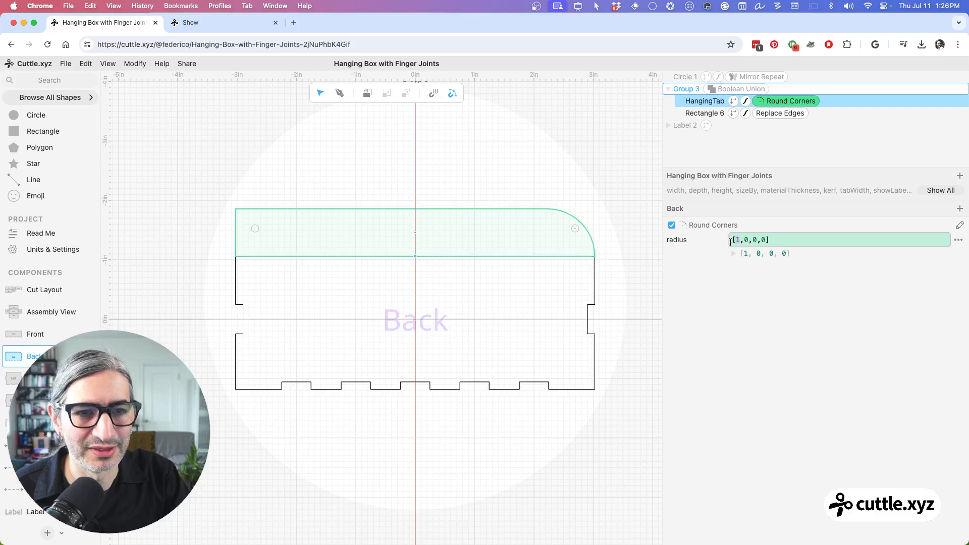
drag(746, 240, 746, 241)
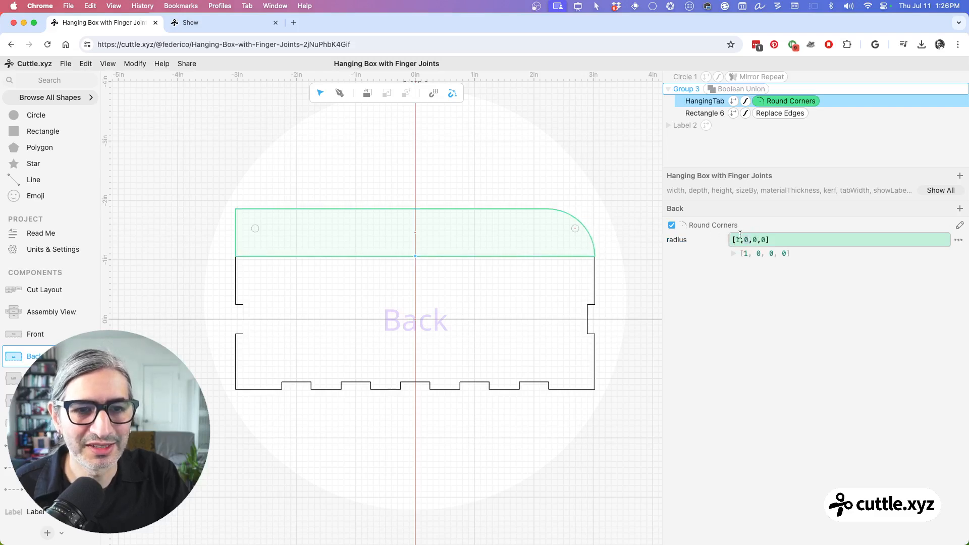
mouse_move(747, 240)
mouse_down()
mouse_move(764, 238)
mouse_move(744, 240)
mouse_move(753, 240)
mouse_up()
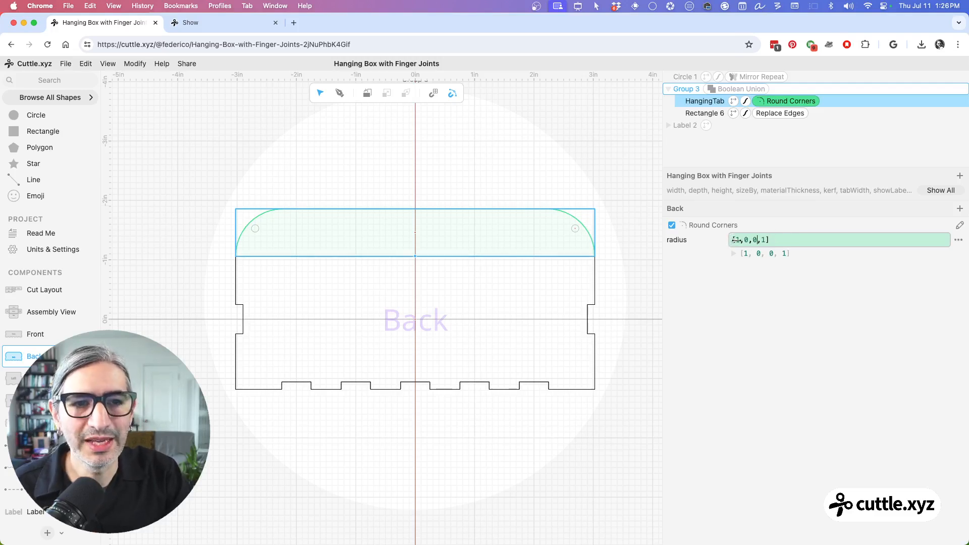
Step: Set the first value in the HangingTab corner radius list to 0.5 for the upper-right corner
click(738, 240)
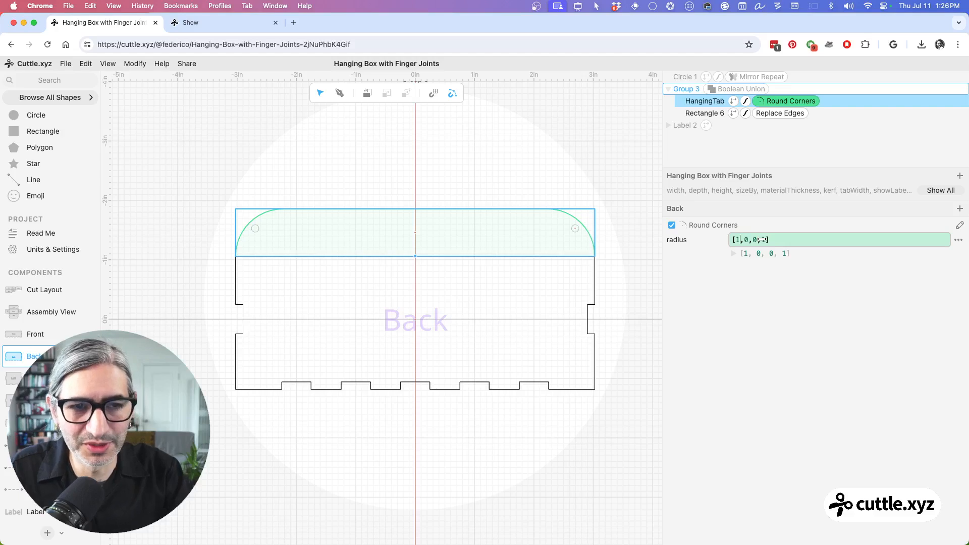
key(BackSpace)
text(0.)
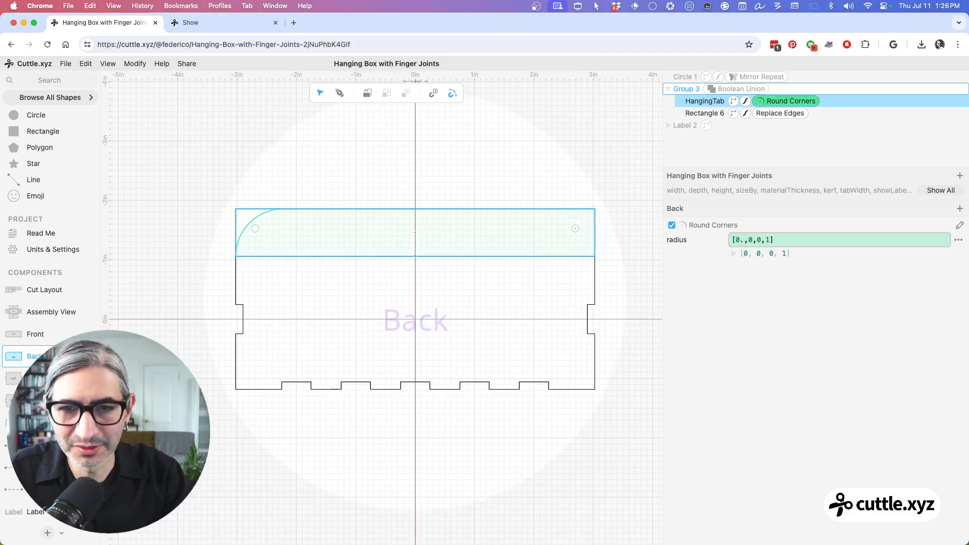
text(5)
click(620, 185)
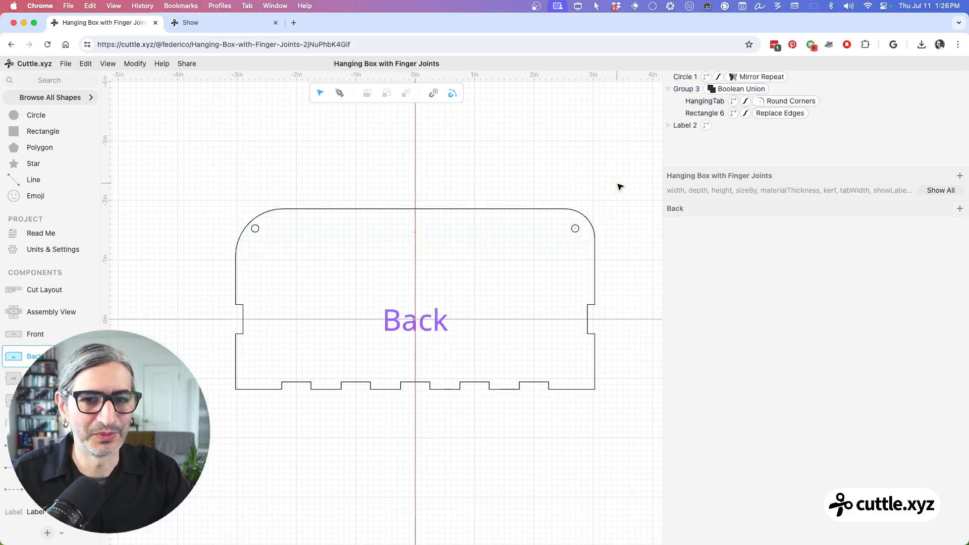
Step: Set the last value in the HangingTab corner radius list to 0.5, making the list [0.5,0,0,0.5]
click(780, 103)
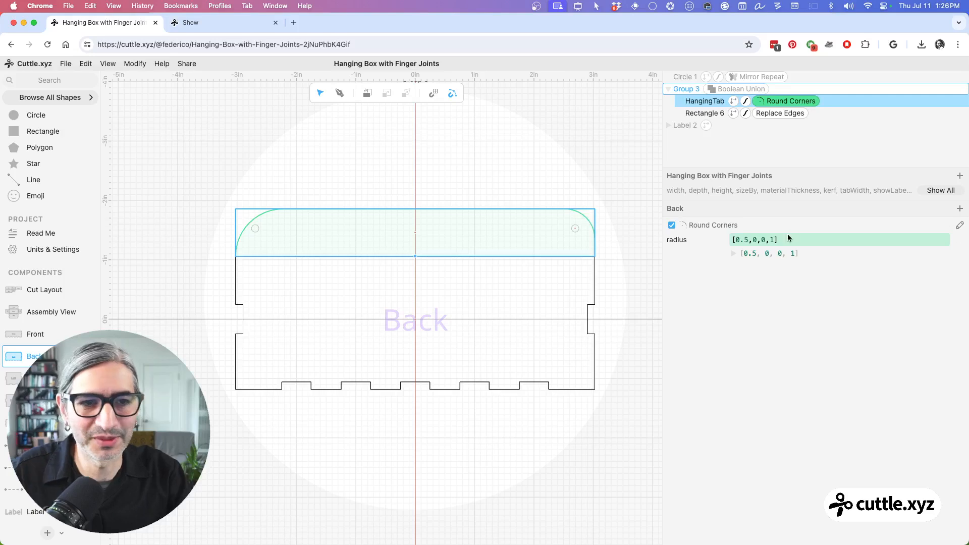
click(773, 240)
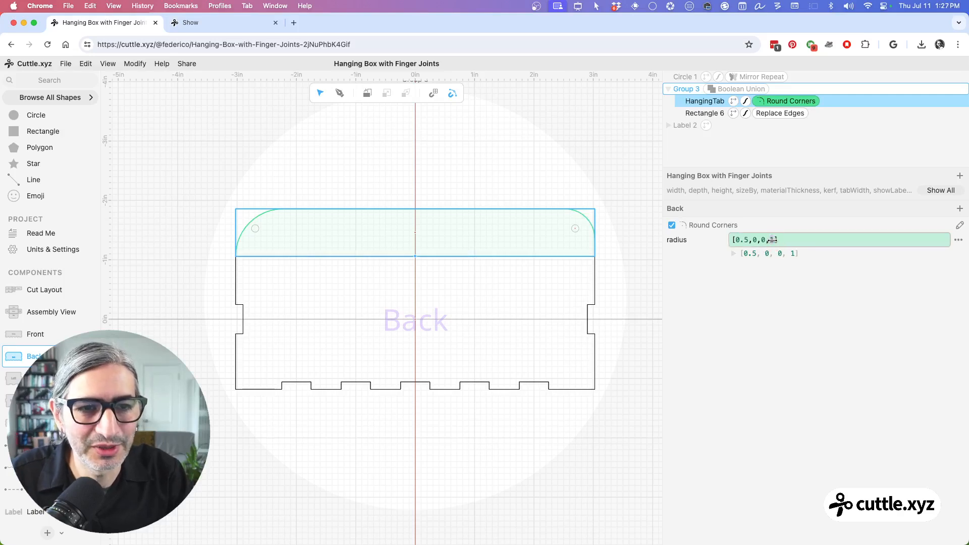
key(BackSpace)
text(0.5)
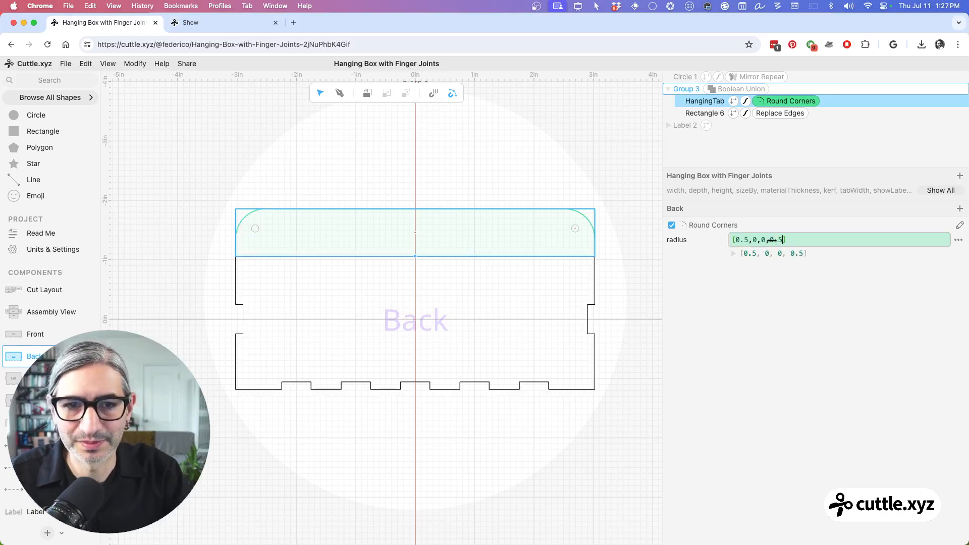
click(515, 160)
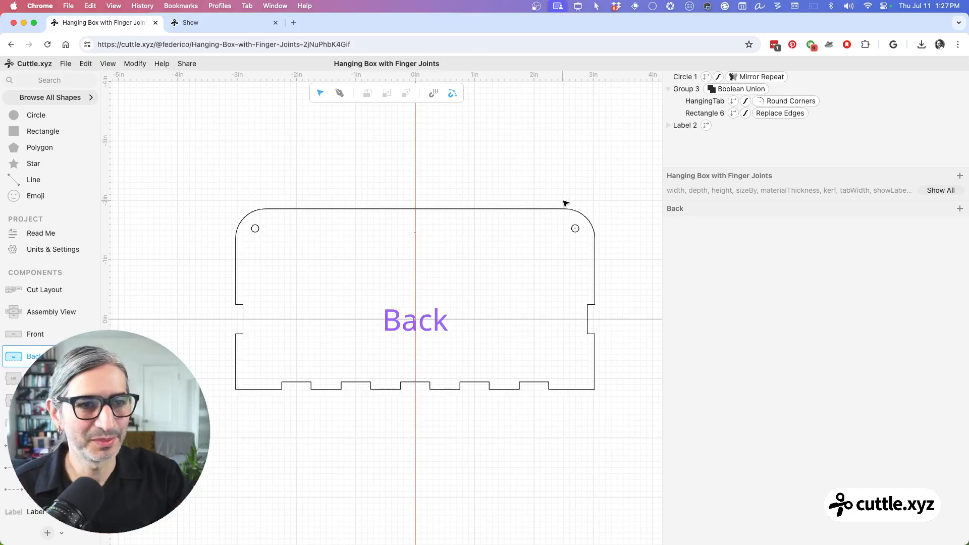
Step: Add a project parameter named cornerRounding and move it into the Hanging Tab Options group
click(927, 191)
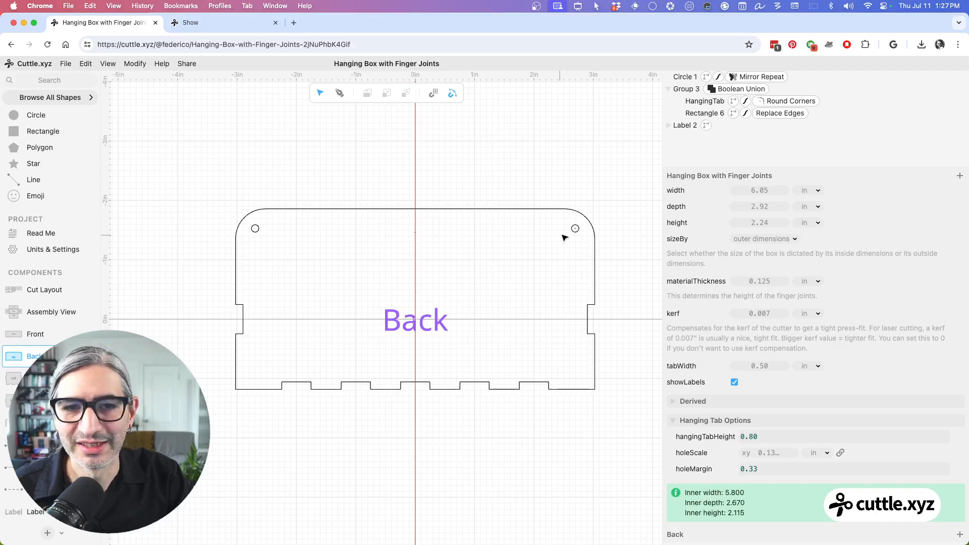
scroll(611, 261, down, 1)
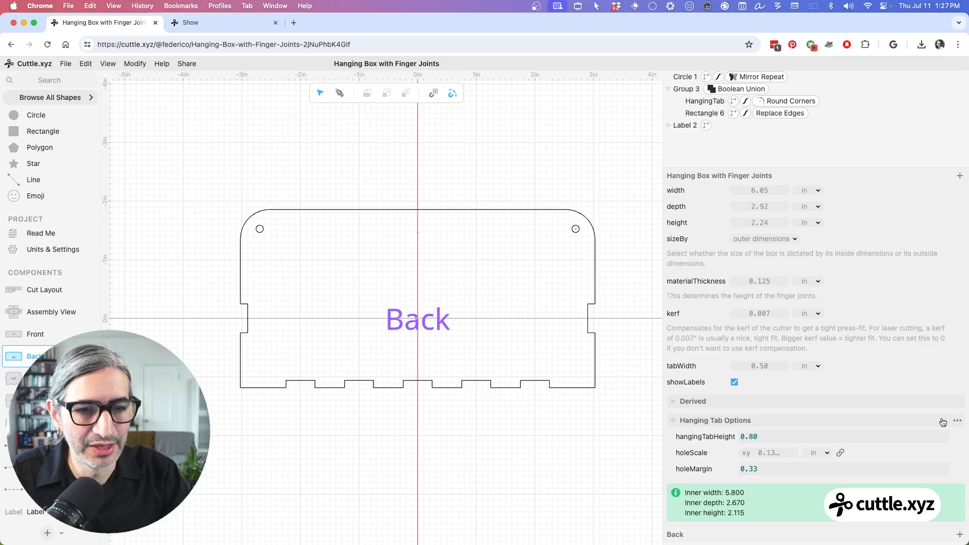
click(959, 177)
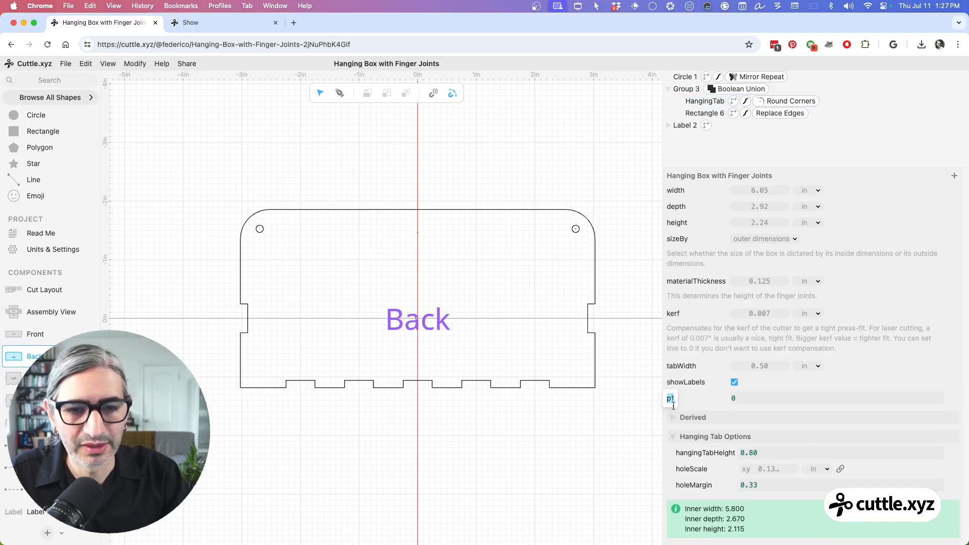
text(cor)
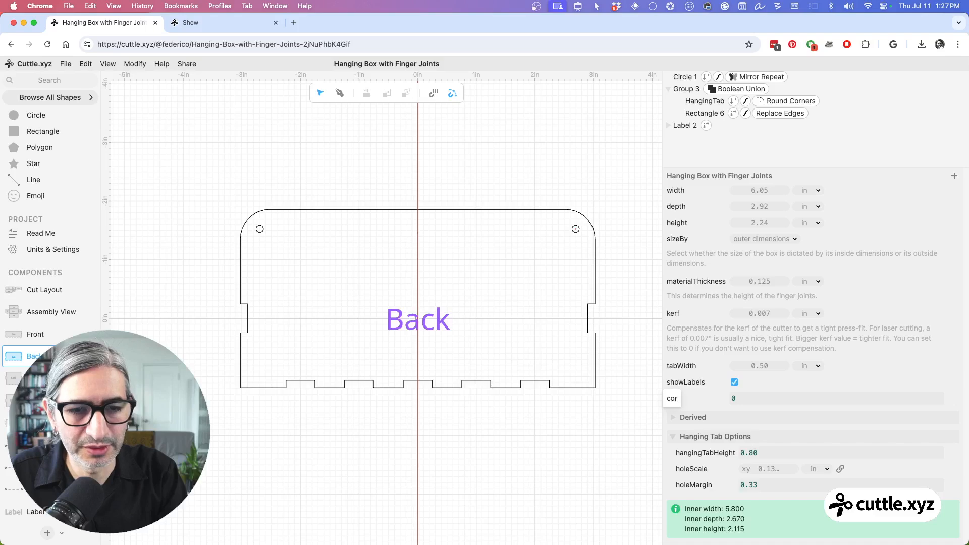
text(nerRounding)
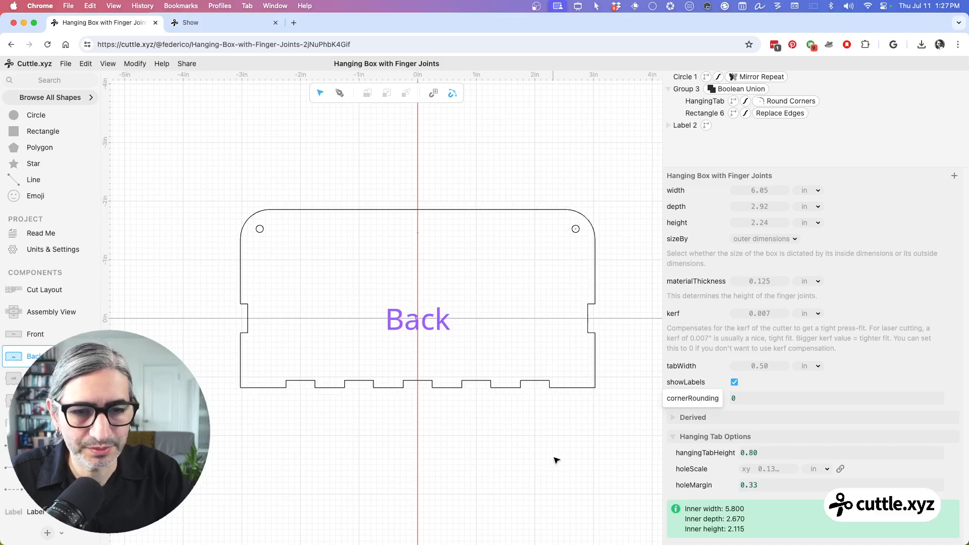
key(Return)
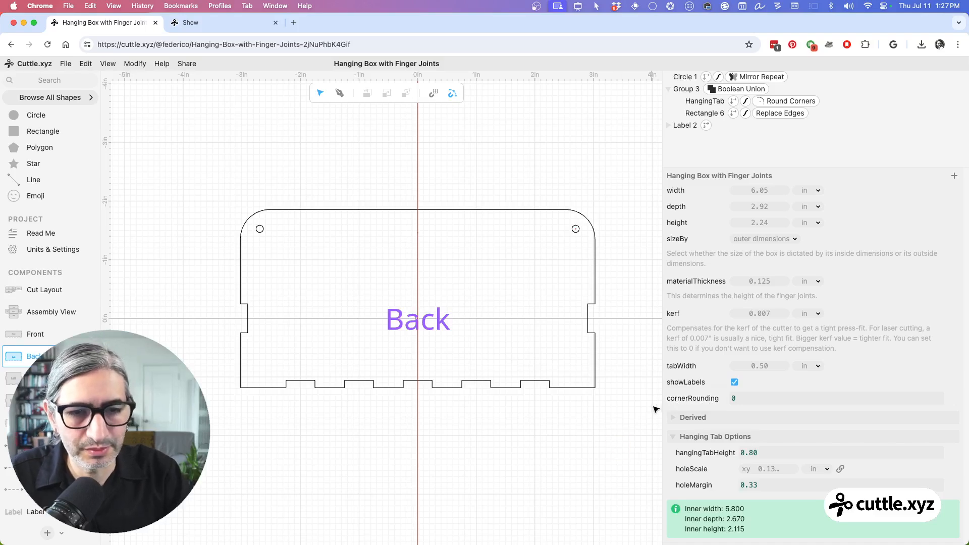
drag(681, 399, 721, 484)
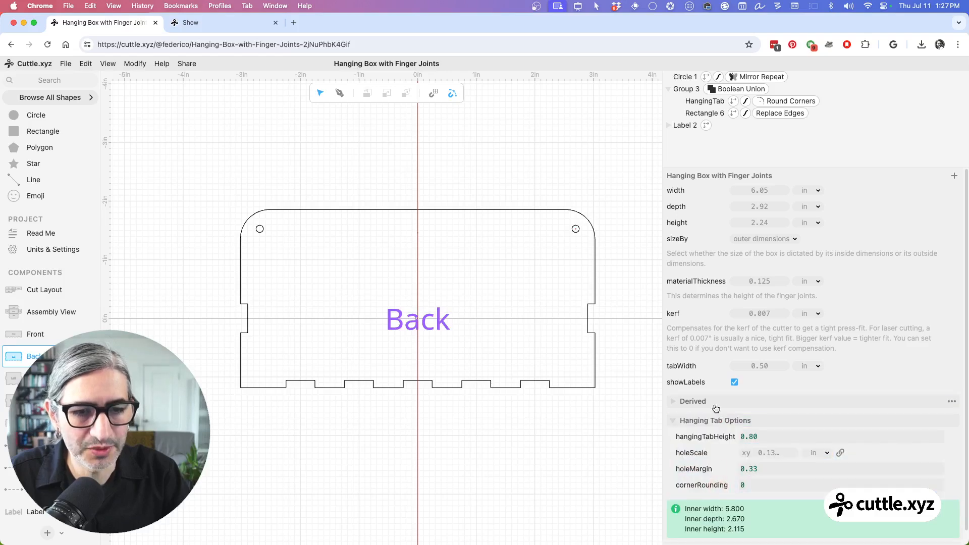
Step: Set cornerRounding to 0.25, and adjust it down to 0.24
click(768, 486)
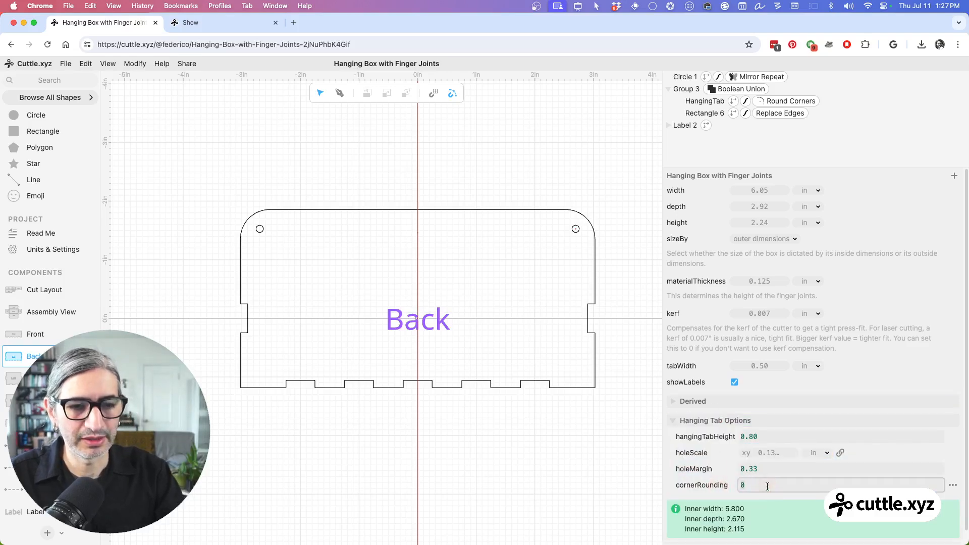
text(0.25)
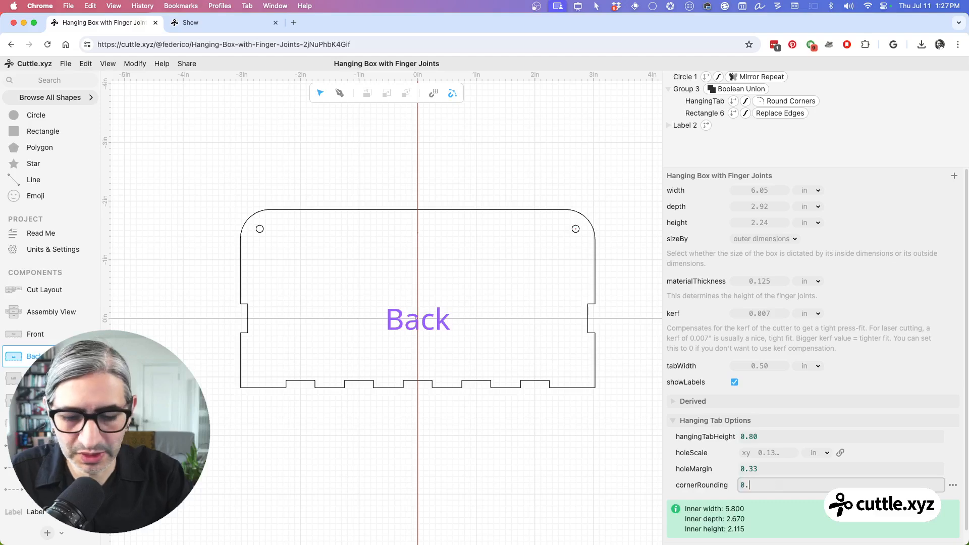
click(607, 469)
mouse_move(748, 485)
mouse_down()
mouse_move(736, 486)
mouse_move(751, 485)
mouse_up()
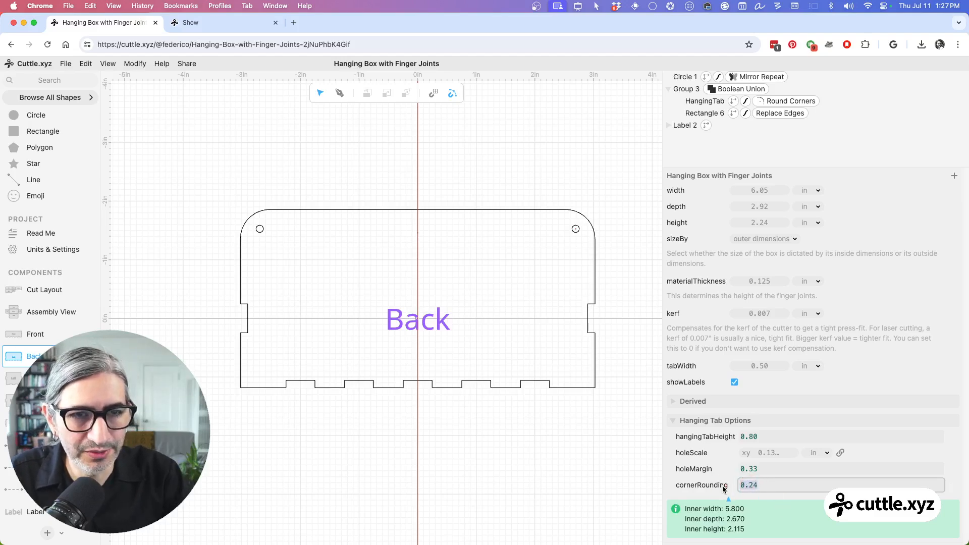
Step: Link HangingTab's first and last Round Corners radii to the parameter, making the list [cornerRounding,0,0,cornerRounding]
mouse_move(725, 489)
mouse_down()
mouse_move(854, 77)
mouse_move(802, 108)
mouse_move(799, 101)
mouse_up()
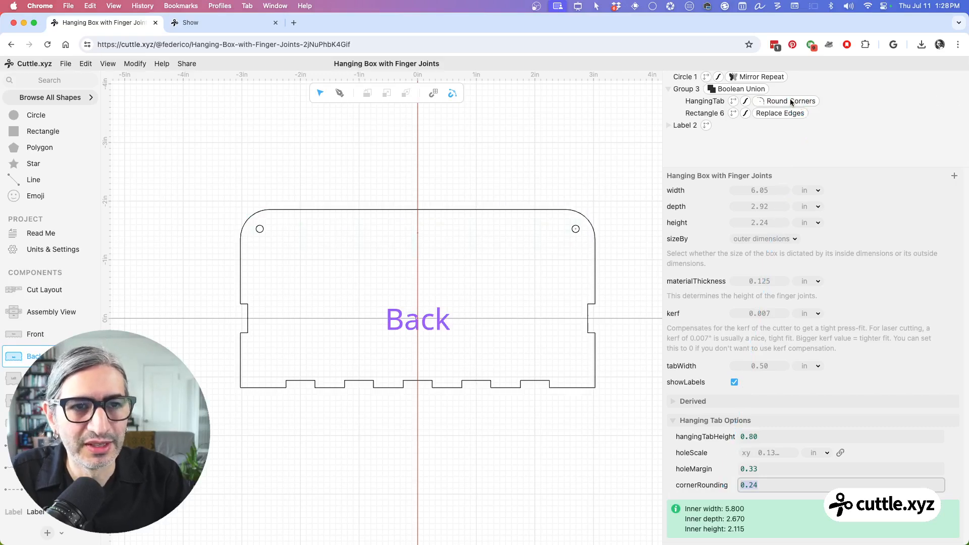
click(791, 102)
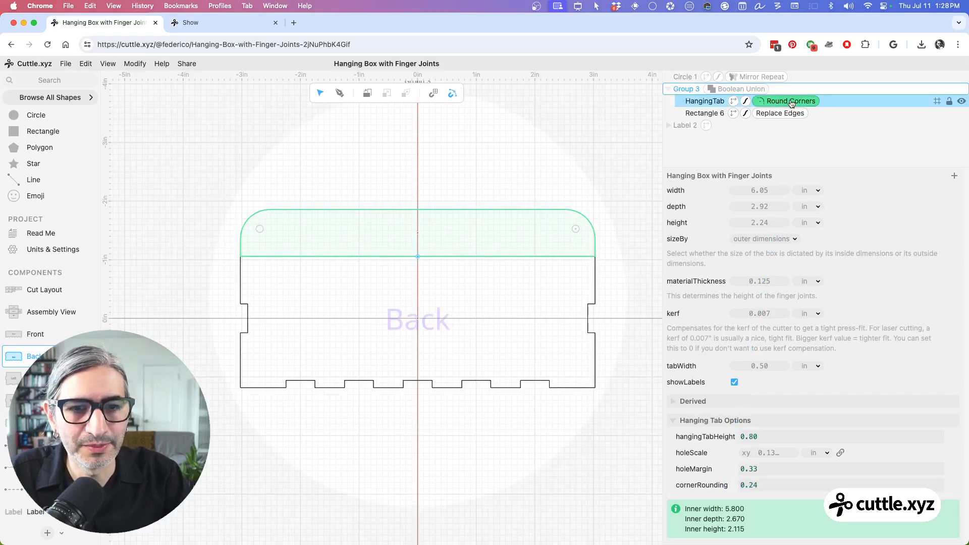
click(781, 176)
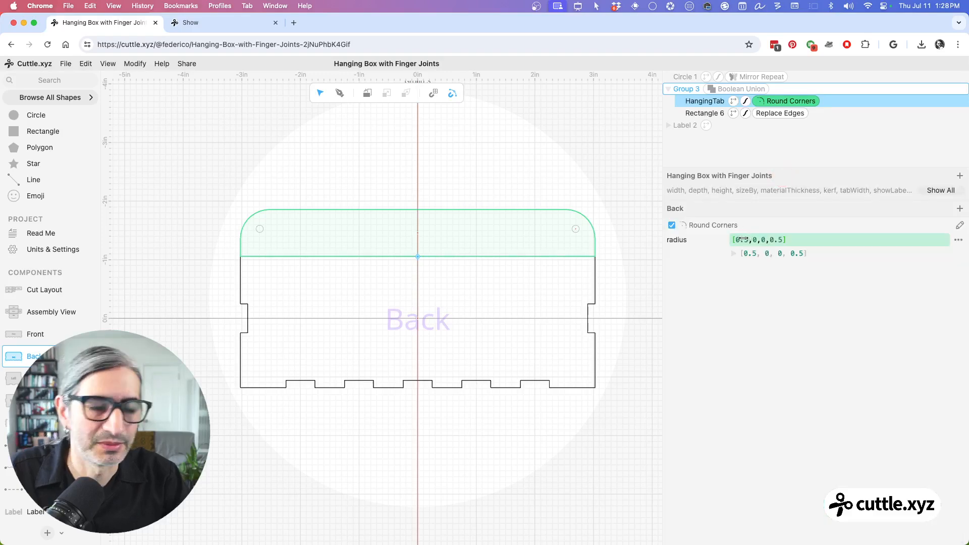
click(742, 240)
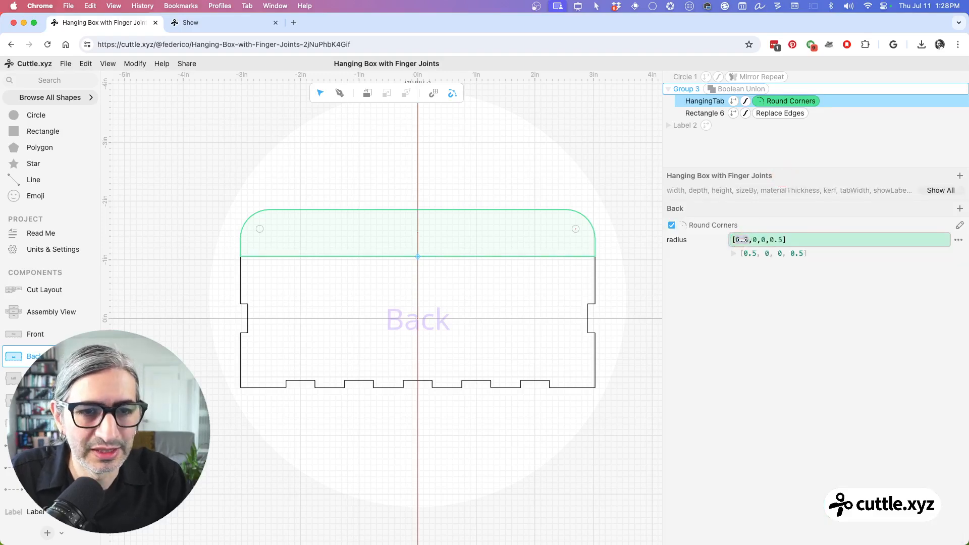
text(cornerRounding)
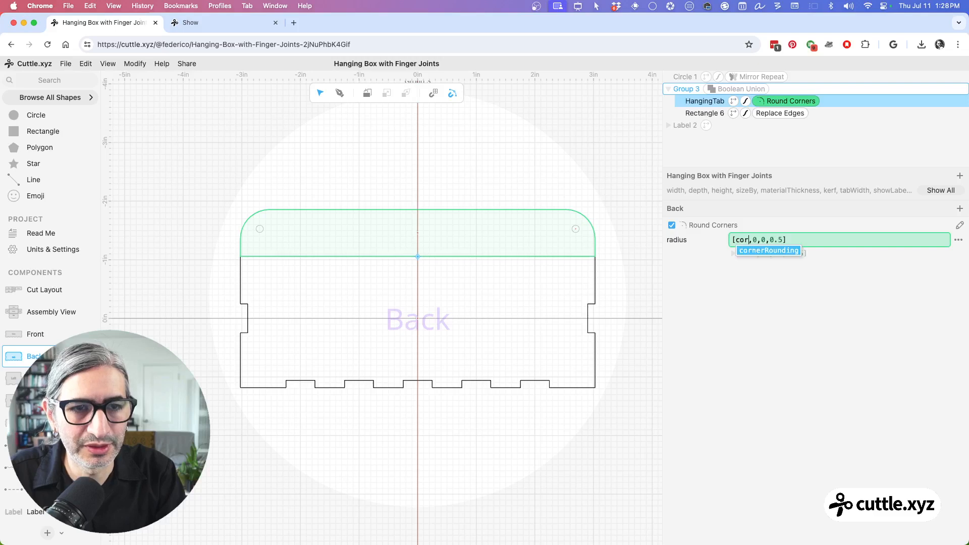
drag(815, 240, 834, 241)
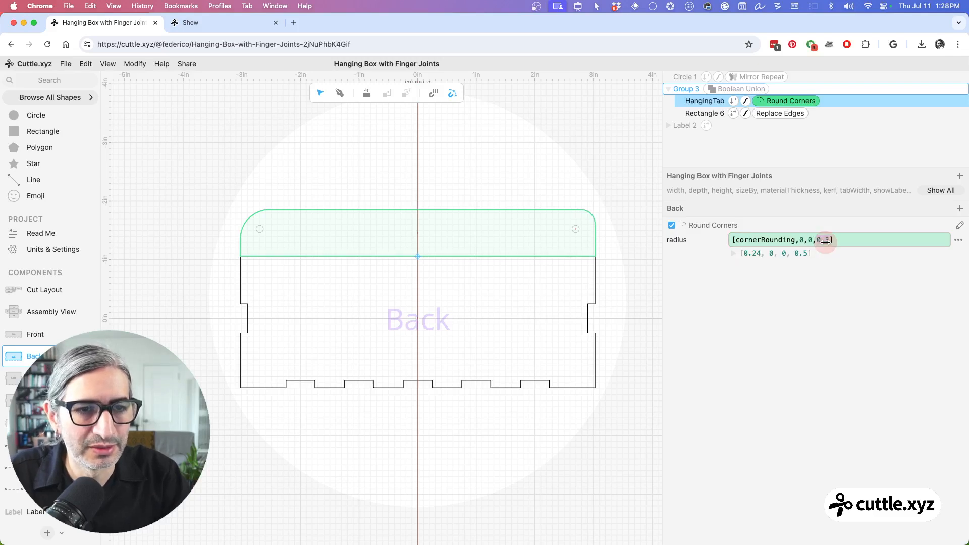
text(co)
key(Return)
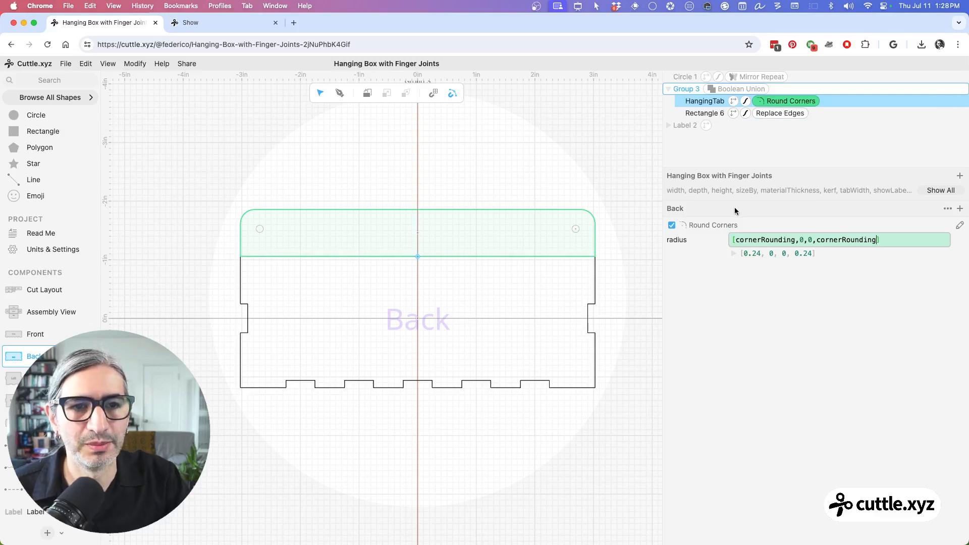
Step: Set cornerRounding to 0.50 and holeMargin to 0.30 in the Hanging Tab Options
click(925, 193)
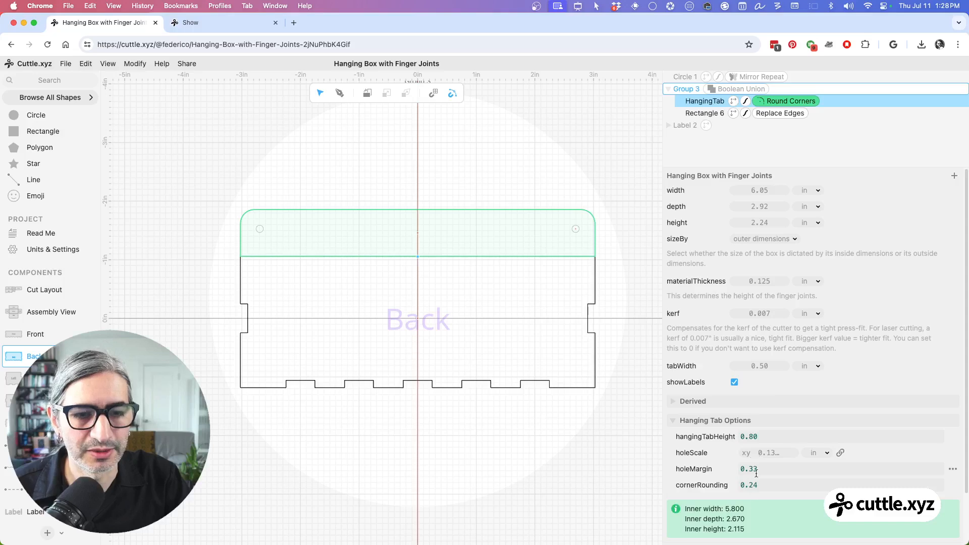
mouse_move(751, 485)
mouse_down()
mouse_move(859, 485)
mouse_move(794, 488)
mouse_move(743, 470)
mouse_up()
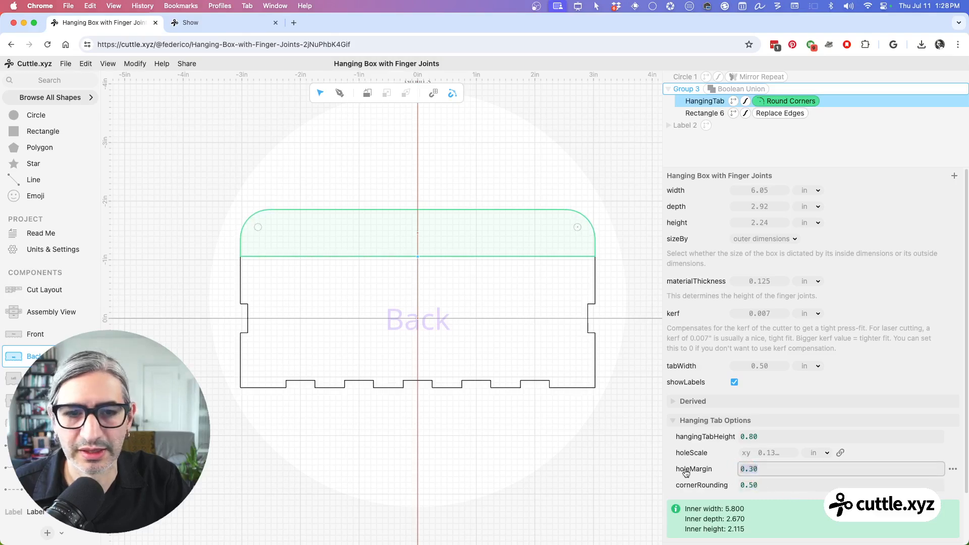
click(564, 473)
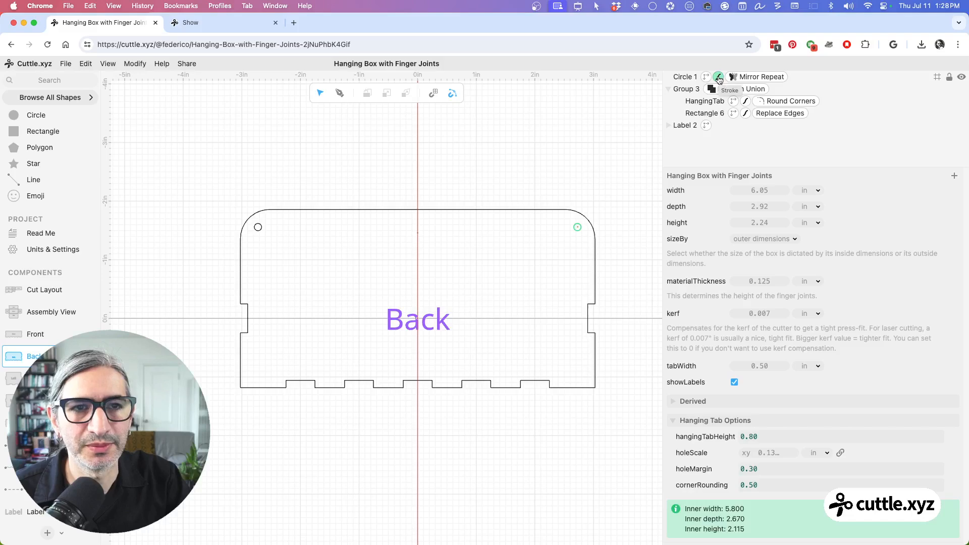
Step: Try a red stroke colour on Circle 1, the mirrored mounting holes
click(681, 79)
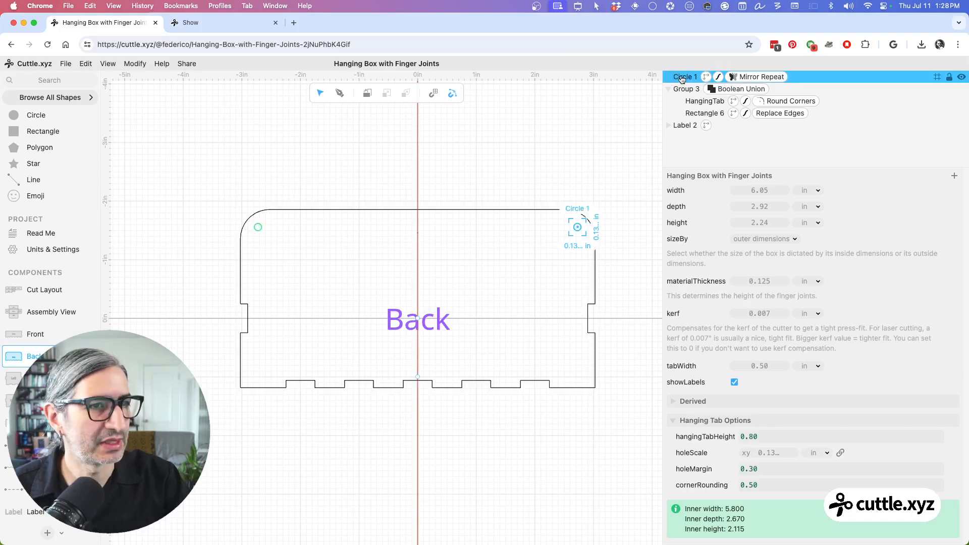
scroll(730, 251, down, 6)
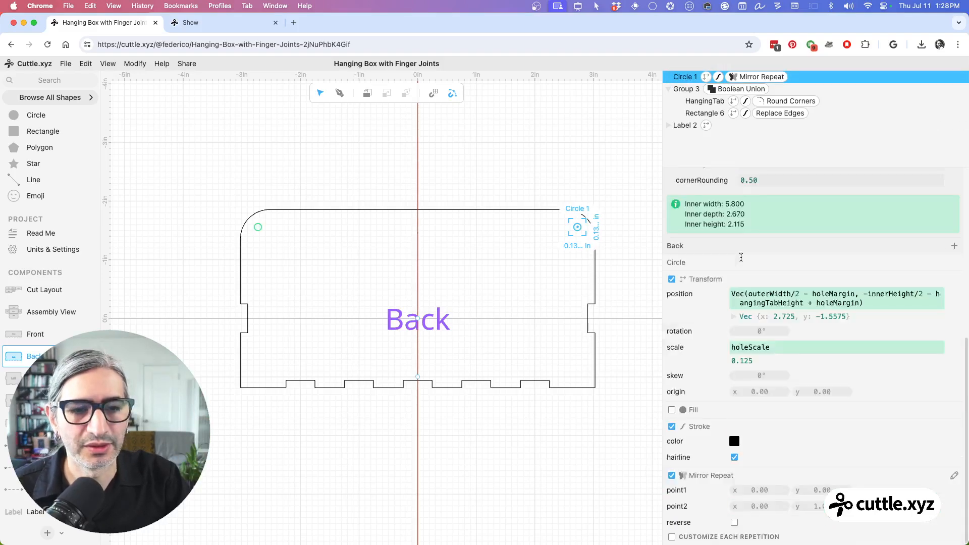
click(735, 443)
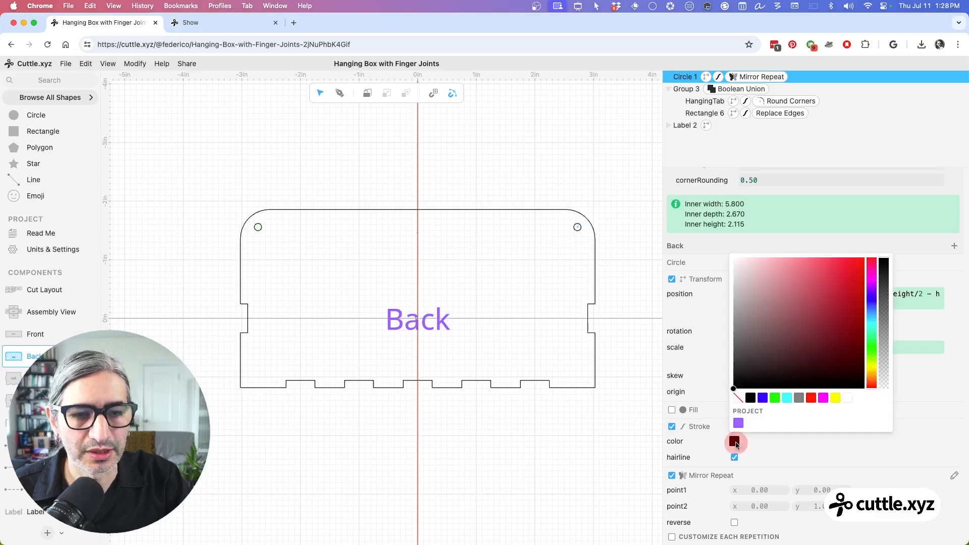
click(811, 398)
click(618, 196)
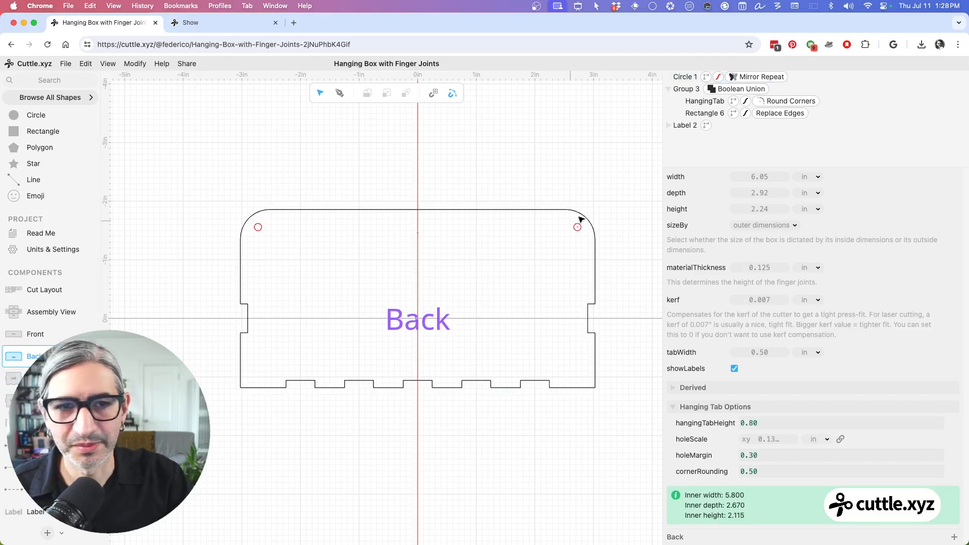
Step: Set the stroke colour of the mounting holes, Circle 1, to magenta
click(714, 76)
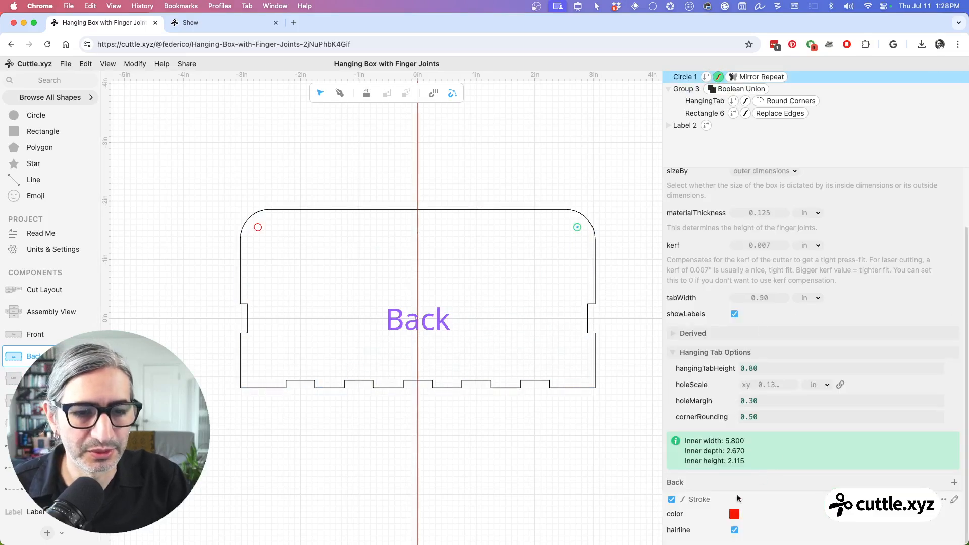
click(736, 515)
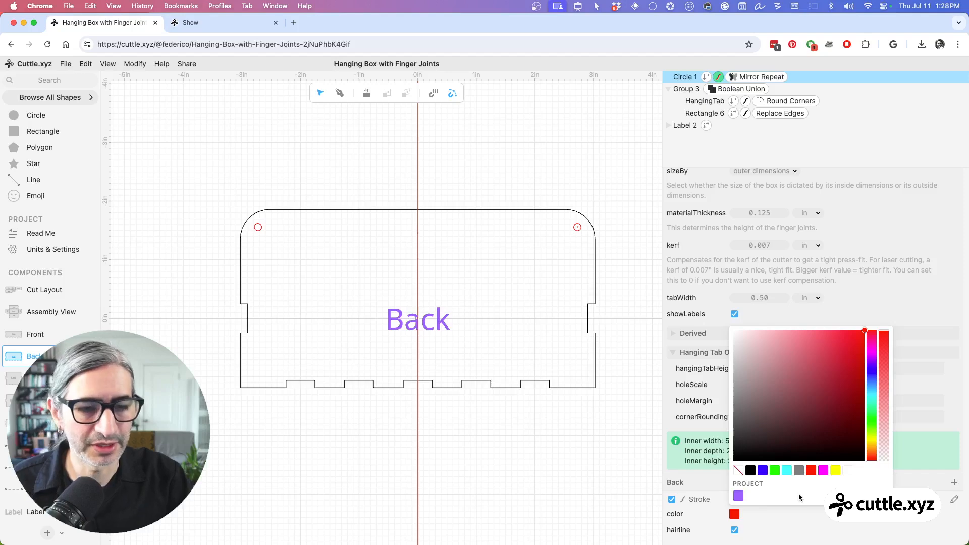
click(824, 475)
click(552, 158)
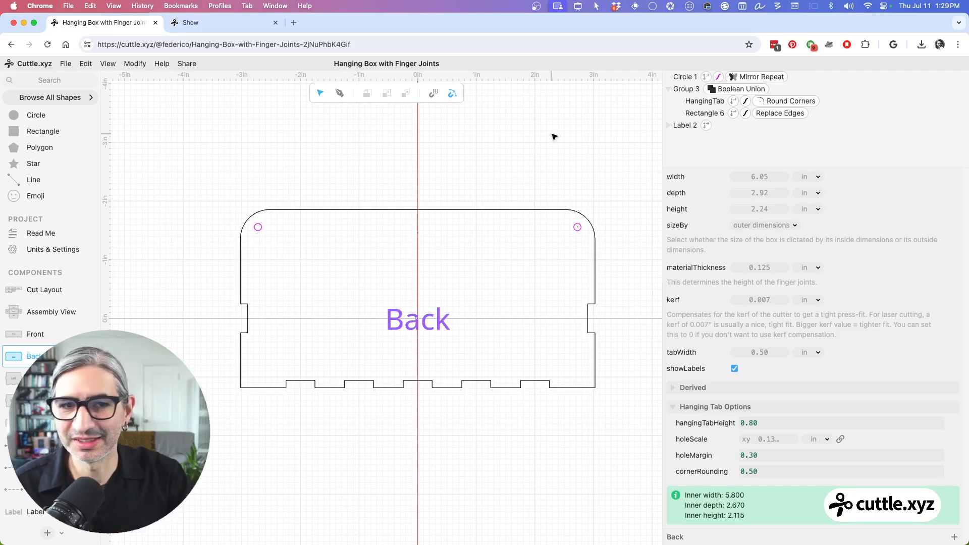
Step: Collapse the Hanging Tab Options, and in the Read Me set the box width to 7.24 in, depth to 3.18 in and height to 2.96 in
click(674, 407)
click(212, 225)
click(39, 234)
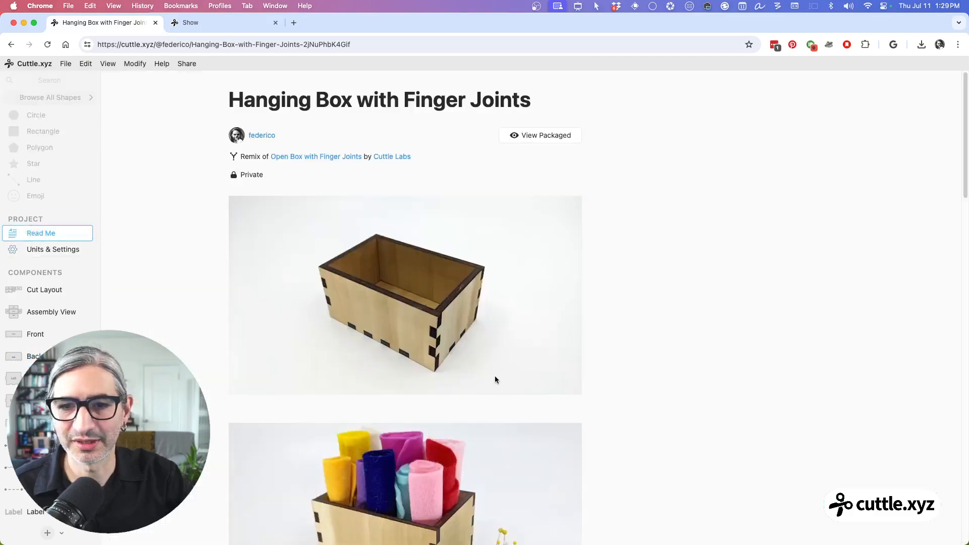
scroll(496, 378, down, 5)
scroll(498, 380, down, 5)
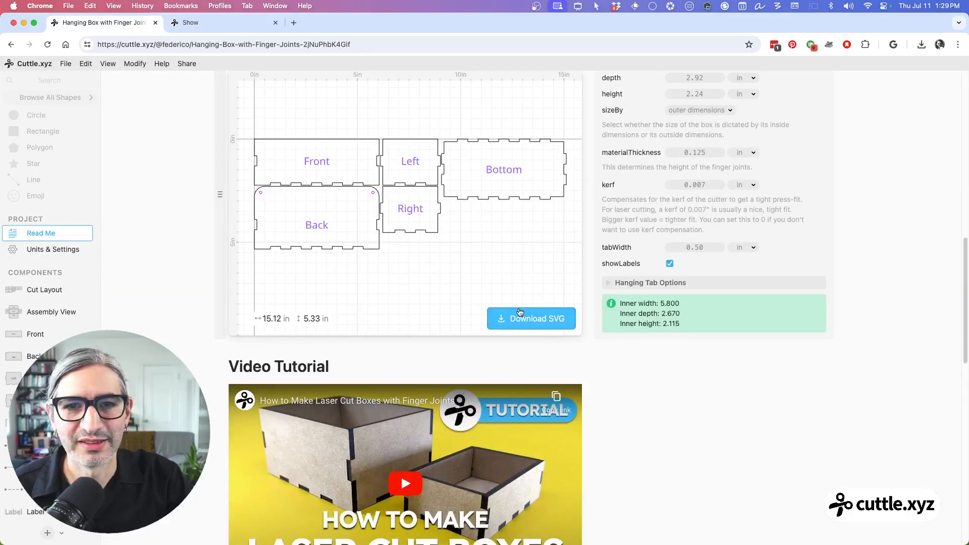
scroll(518, 310, up, 2)
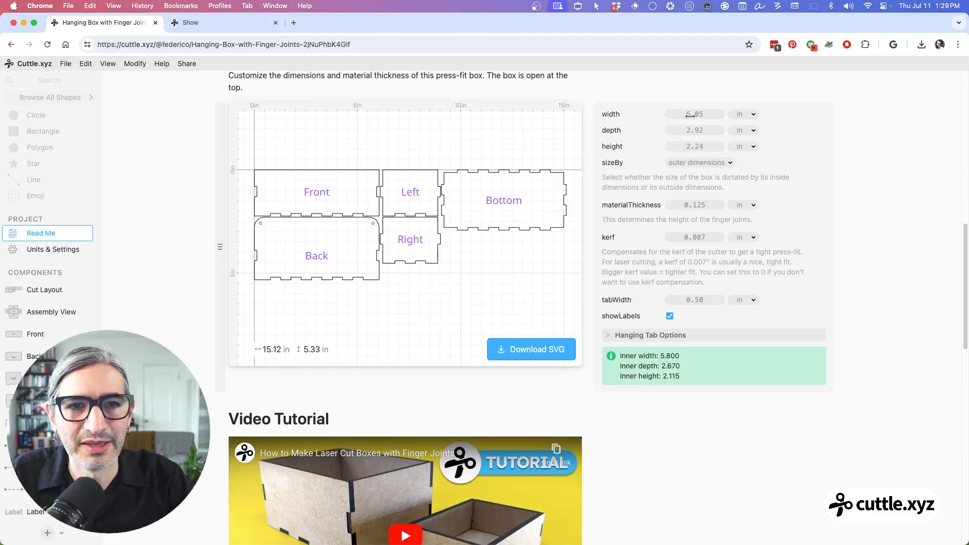
drag(690, 114, 750, 126)
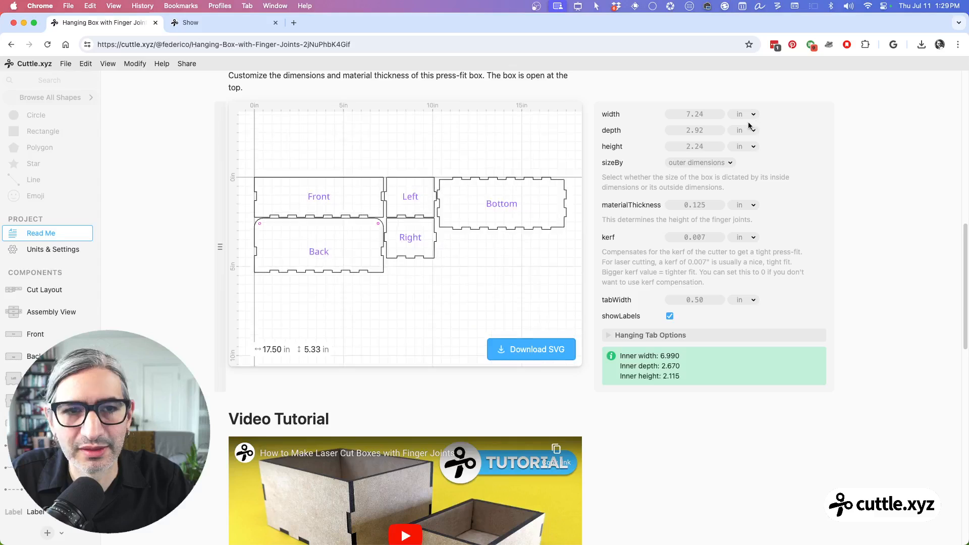
drag(687, 130, 787, 190)
Step: Expand the Hanging Tab Options, set hangingTabHeight to 0.50, holeMargin to 0.41 and cornerRounding to 0.98, and reopen the Back component
click(610, 337)
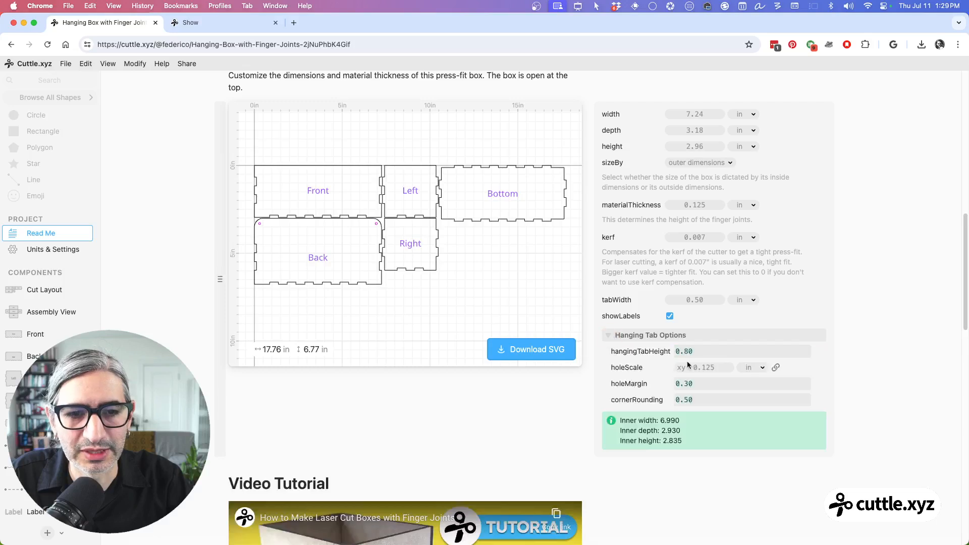
drag(685, 352, 758, 399)
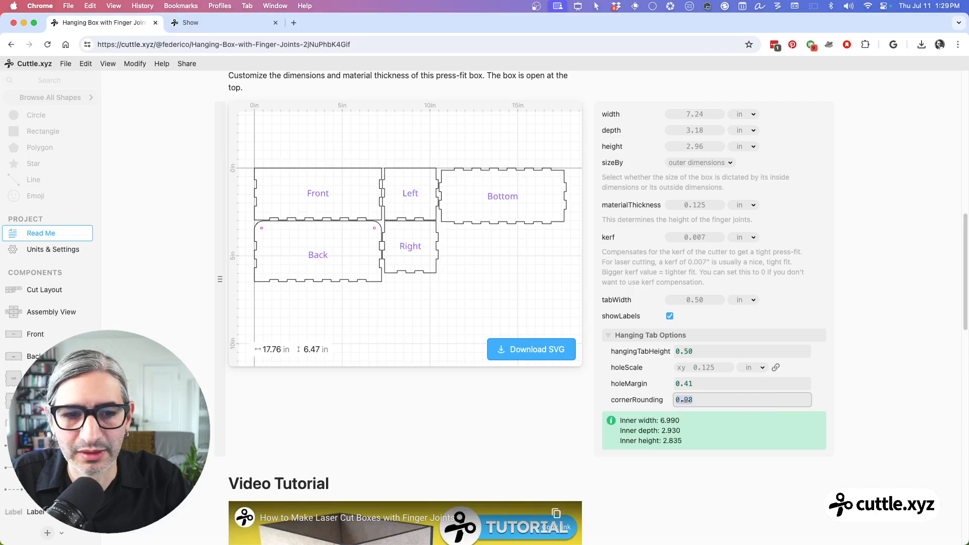
drag(690, 400, 723, 402)
click(735, 401)
scroll(717, 399, up, 1)
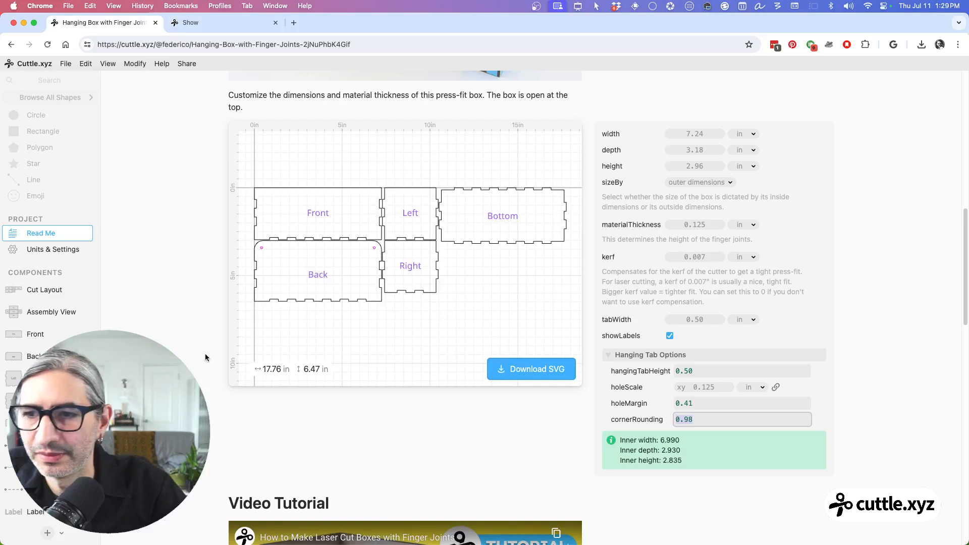
click(31, 356)
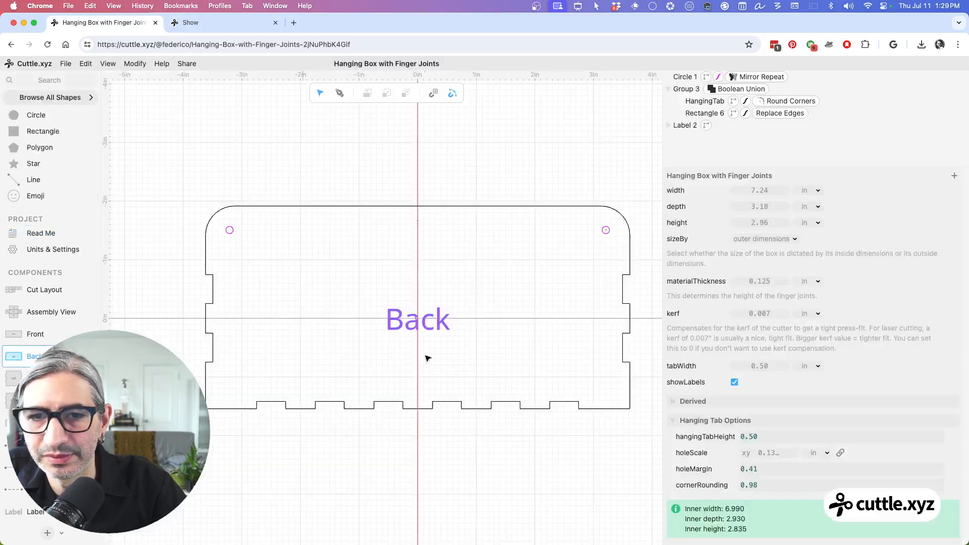
Step: Try cornerRounding values of 0.5 and 0.3 in the Hanging Tab Options while viewing the Back component
drag(754, 485, 779, 485)
text(0.)
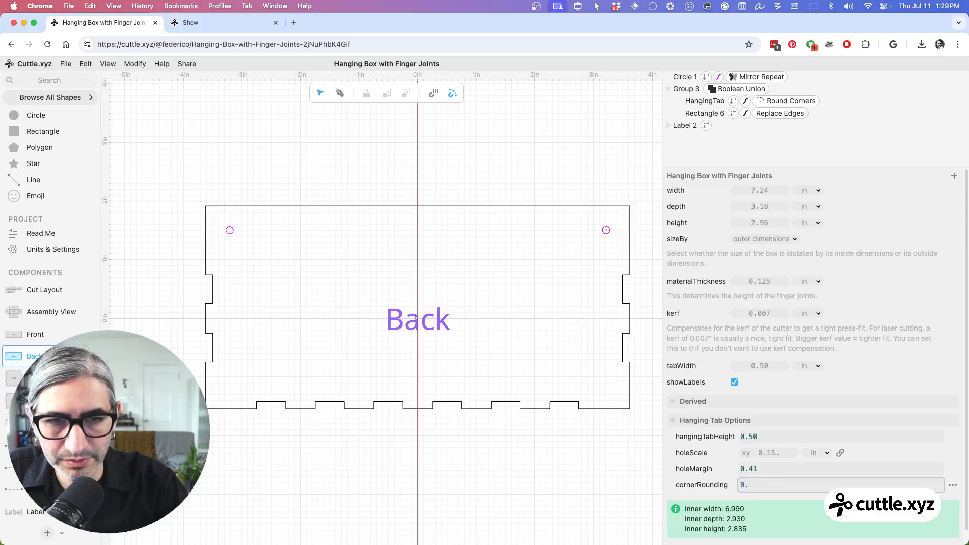
text(5)
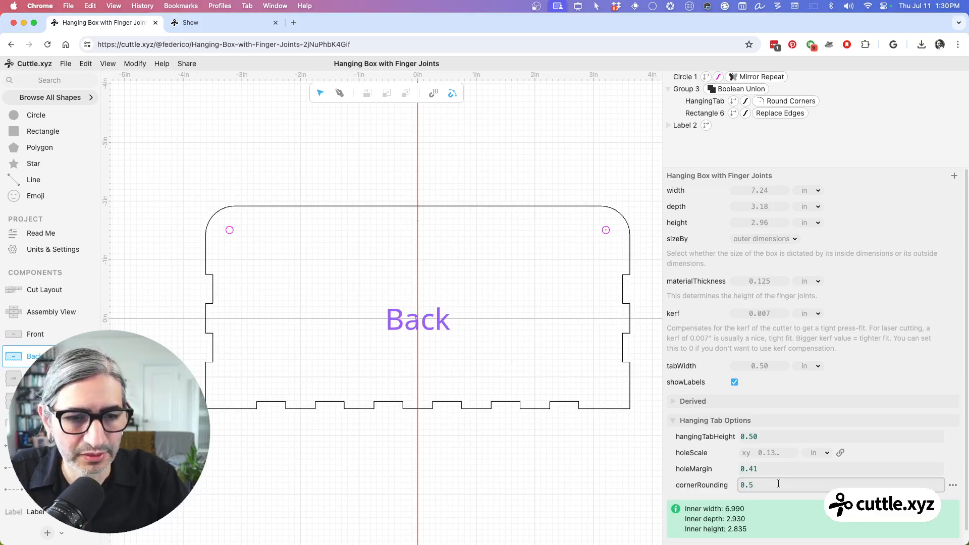
mouse_move(750, 485)
mouse_down()
mouse_move(761, 485)
mouse_move(740, 486)
mouse_move(805, 485)
mouse_move(746, 488)
mouse_up()
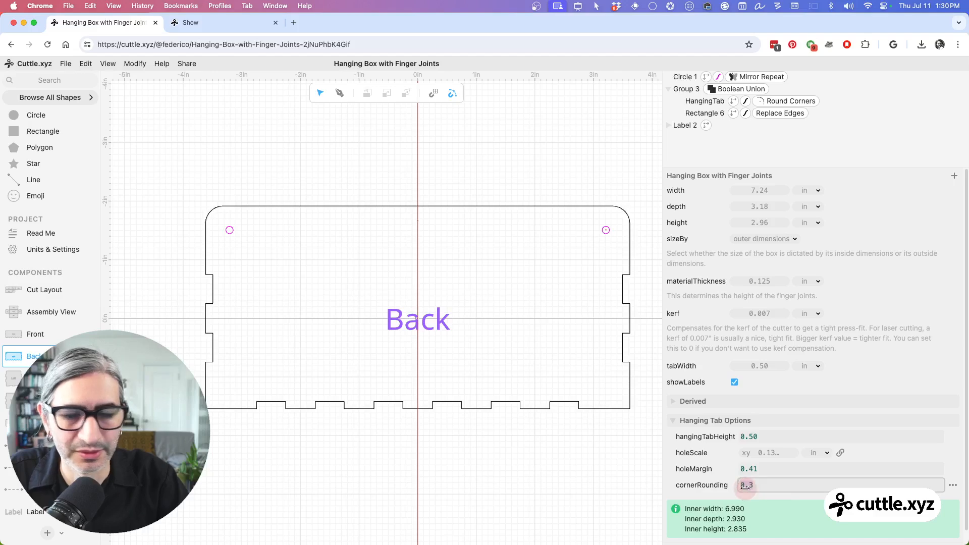
Step: Open the Read Me and set cornerRounding to 0.8 in the Hanging Tab Options
click(40, 232)
scroll(687, 420, down, 10)
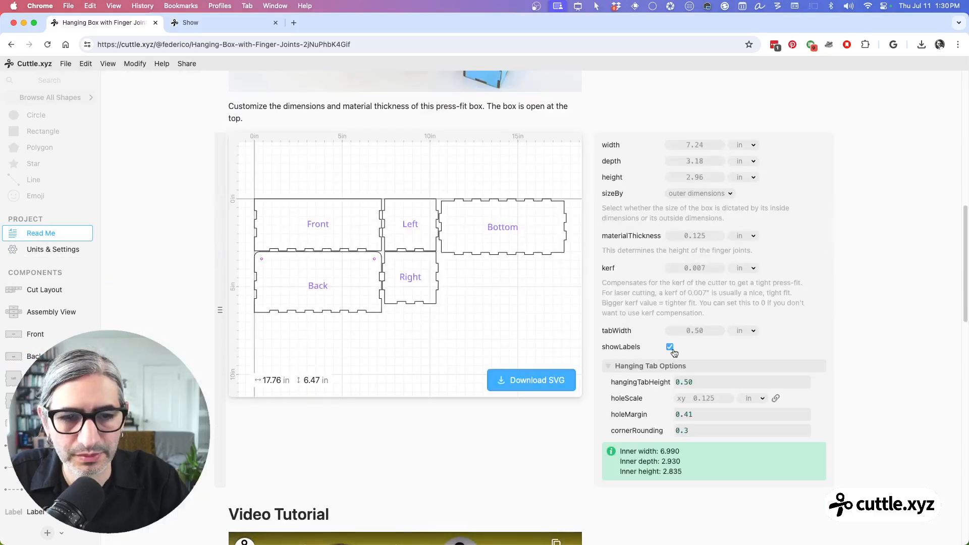
drag(683, 431, 700, 432)
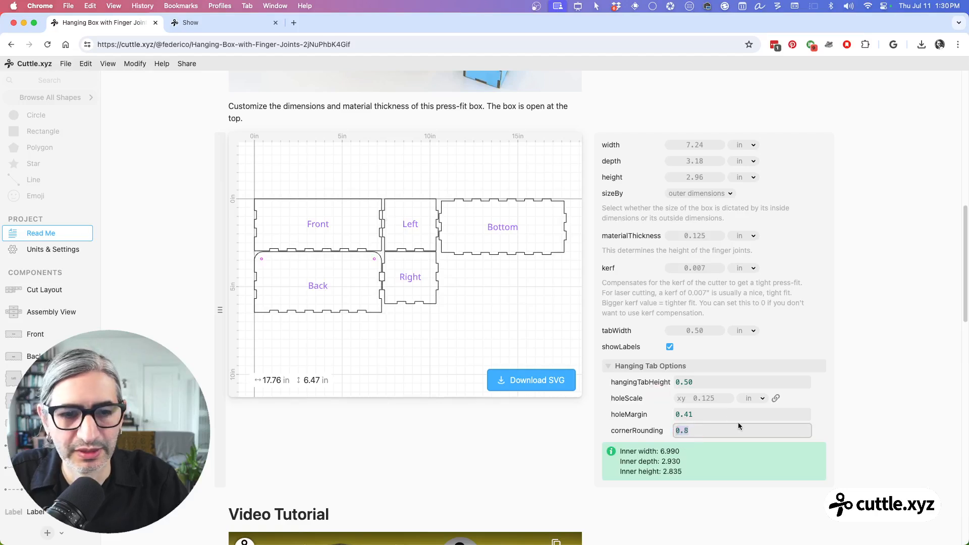
click(859, 416)
scroll(865, 414, up, 1)
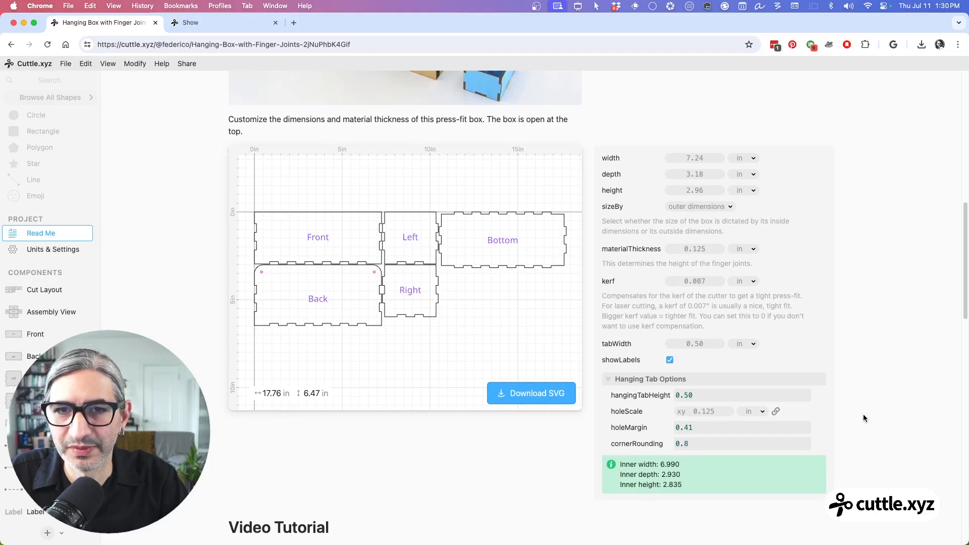